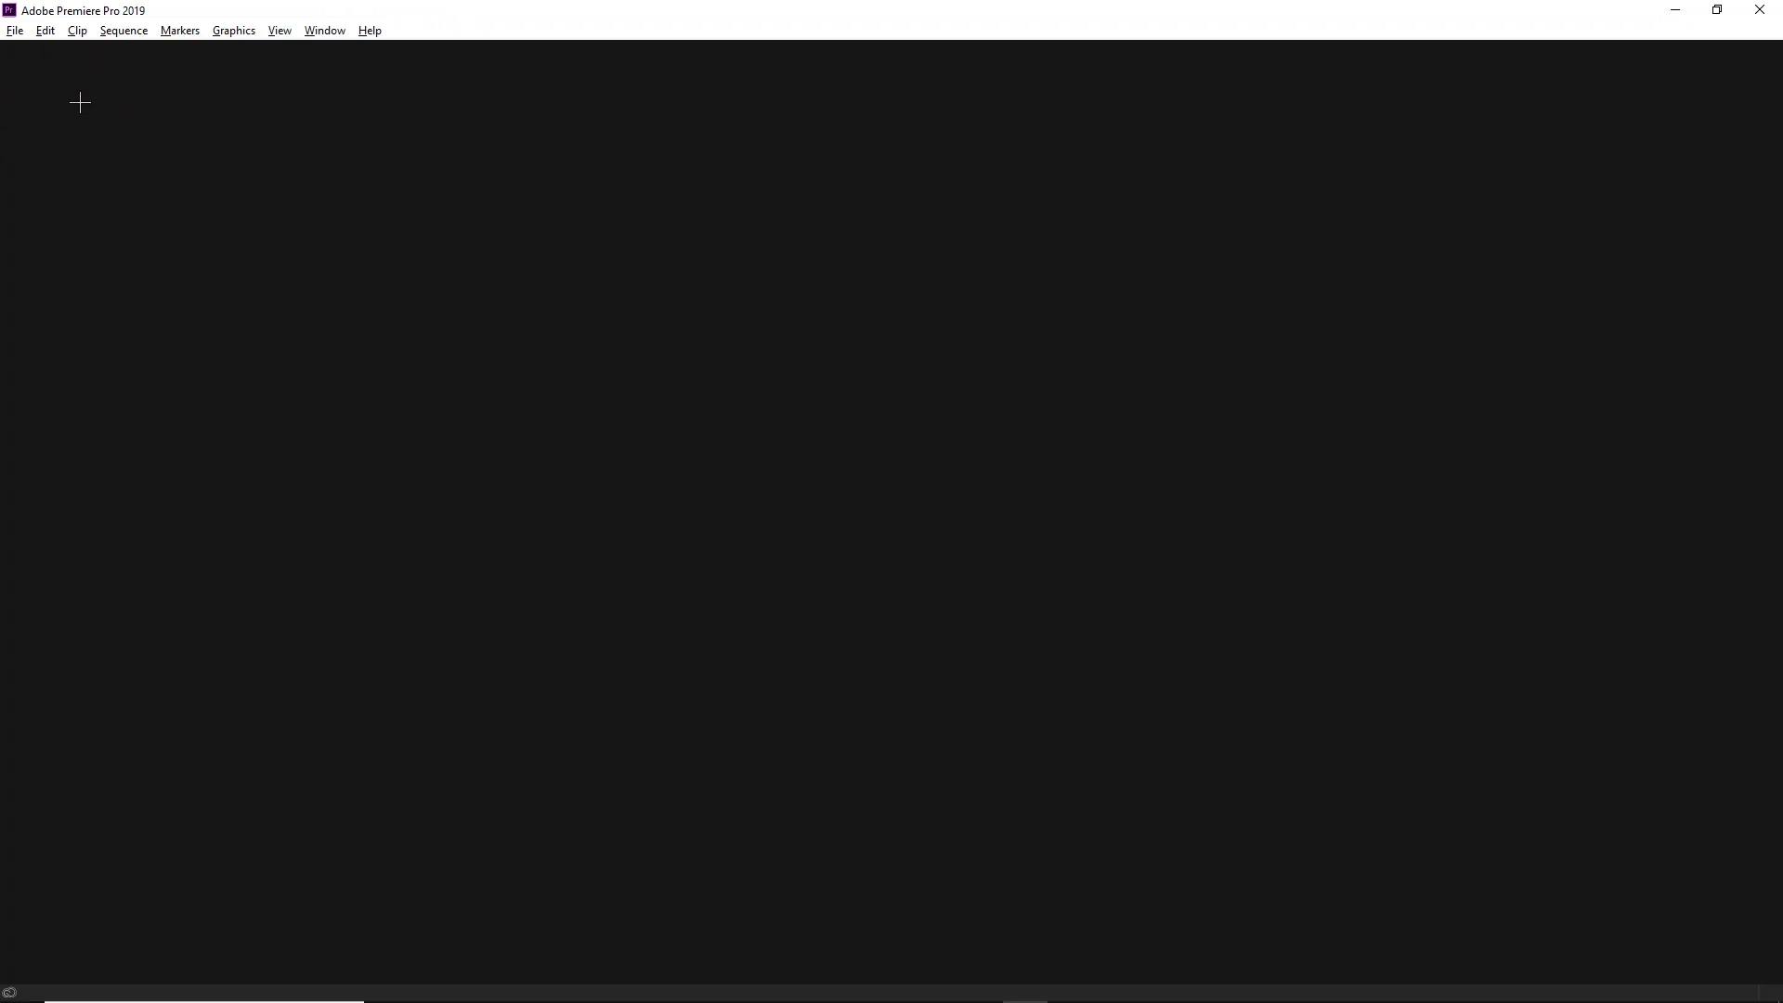
Step: Create a new project named "Basics of premier" located on E:
click(14, 30)
mouse_move(120, 47)
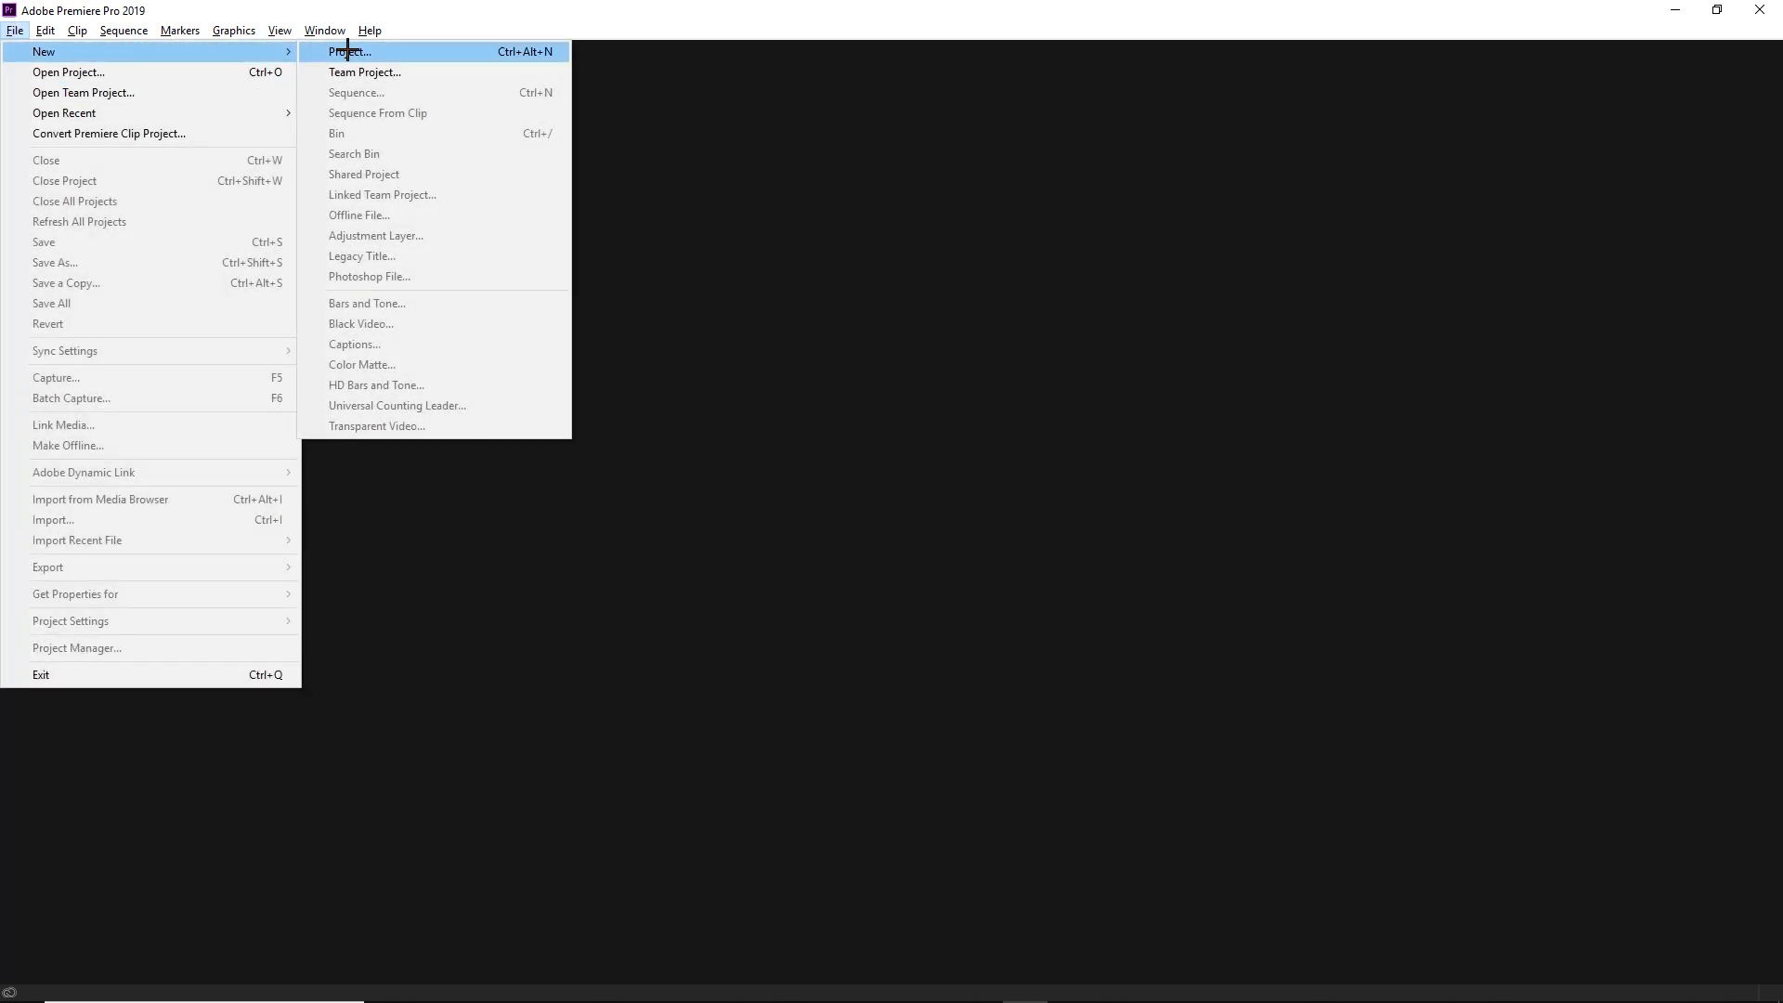
click(350, 47)
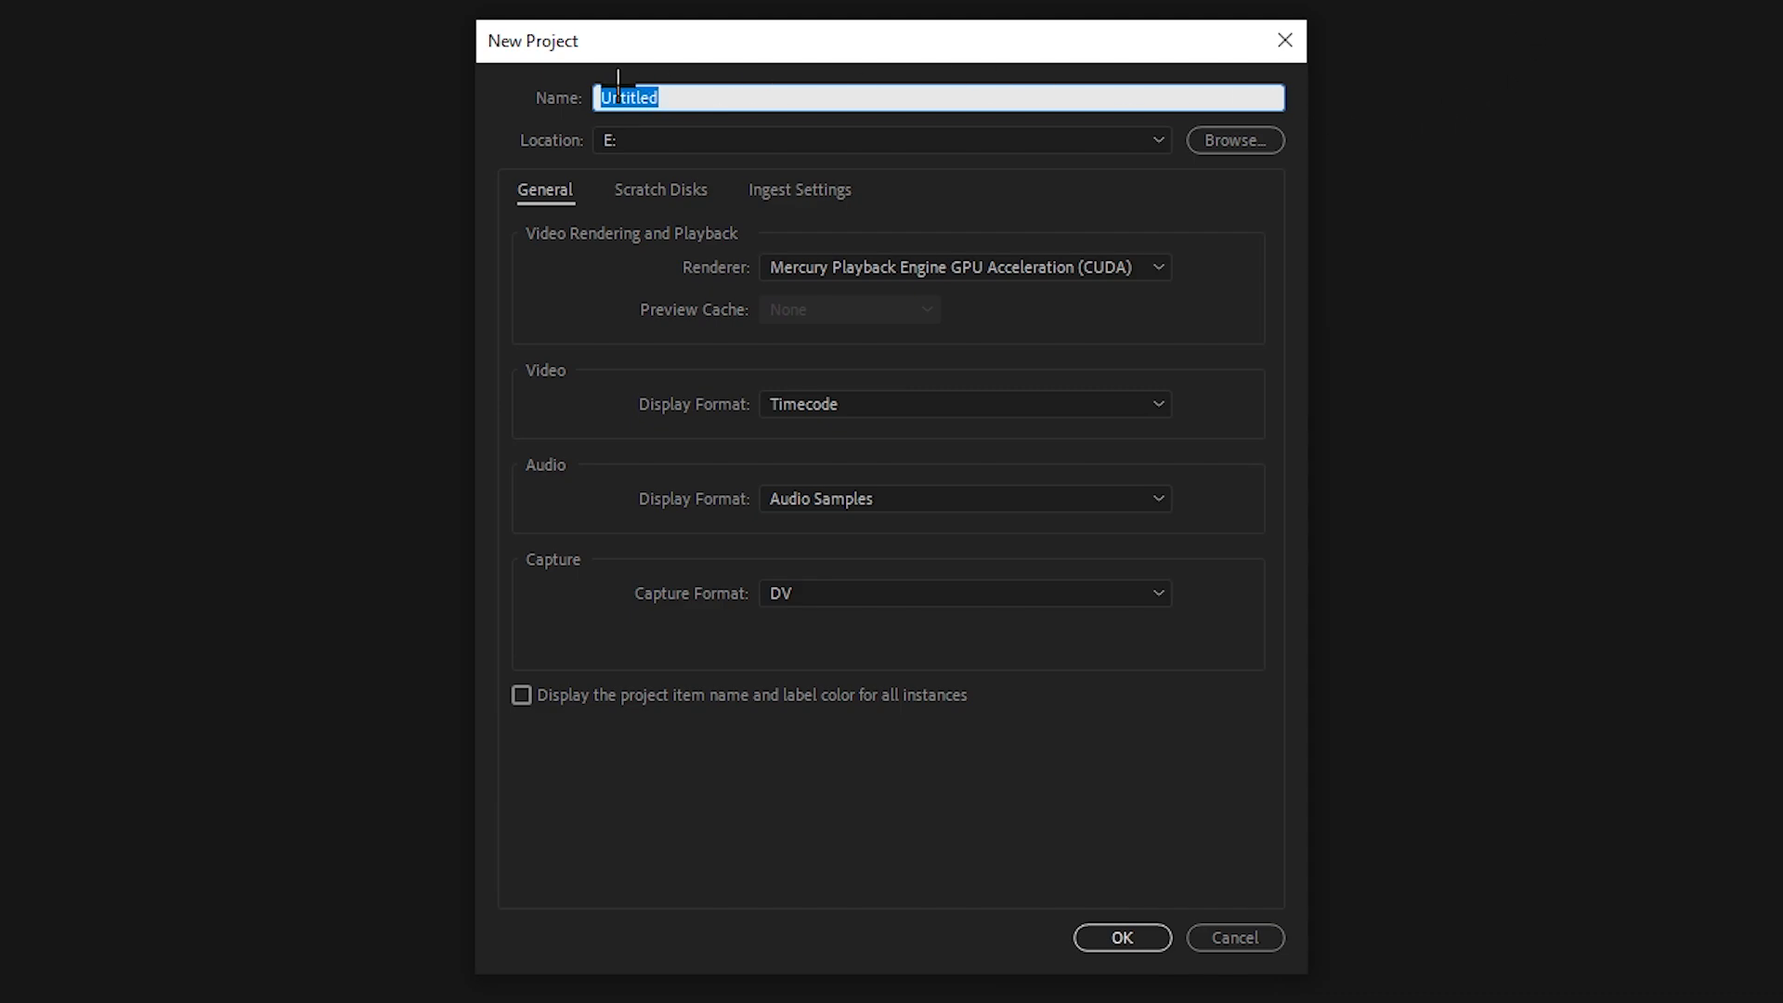
click(1273, 137)
scroll(1213, 350, down, 5)
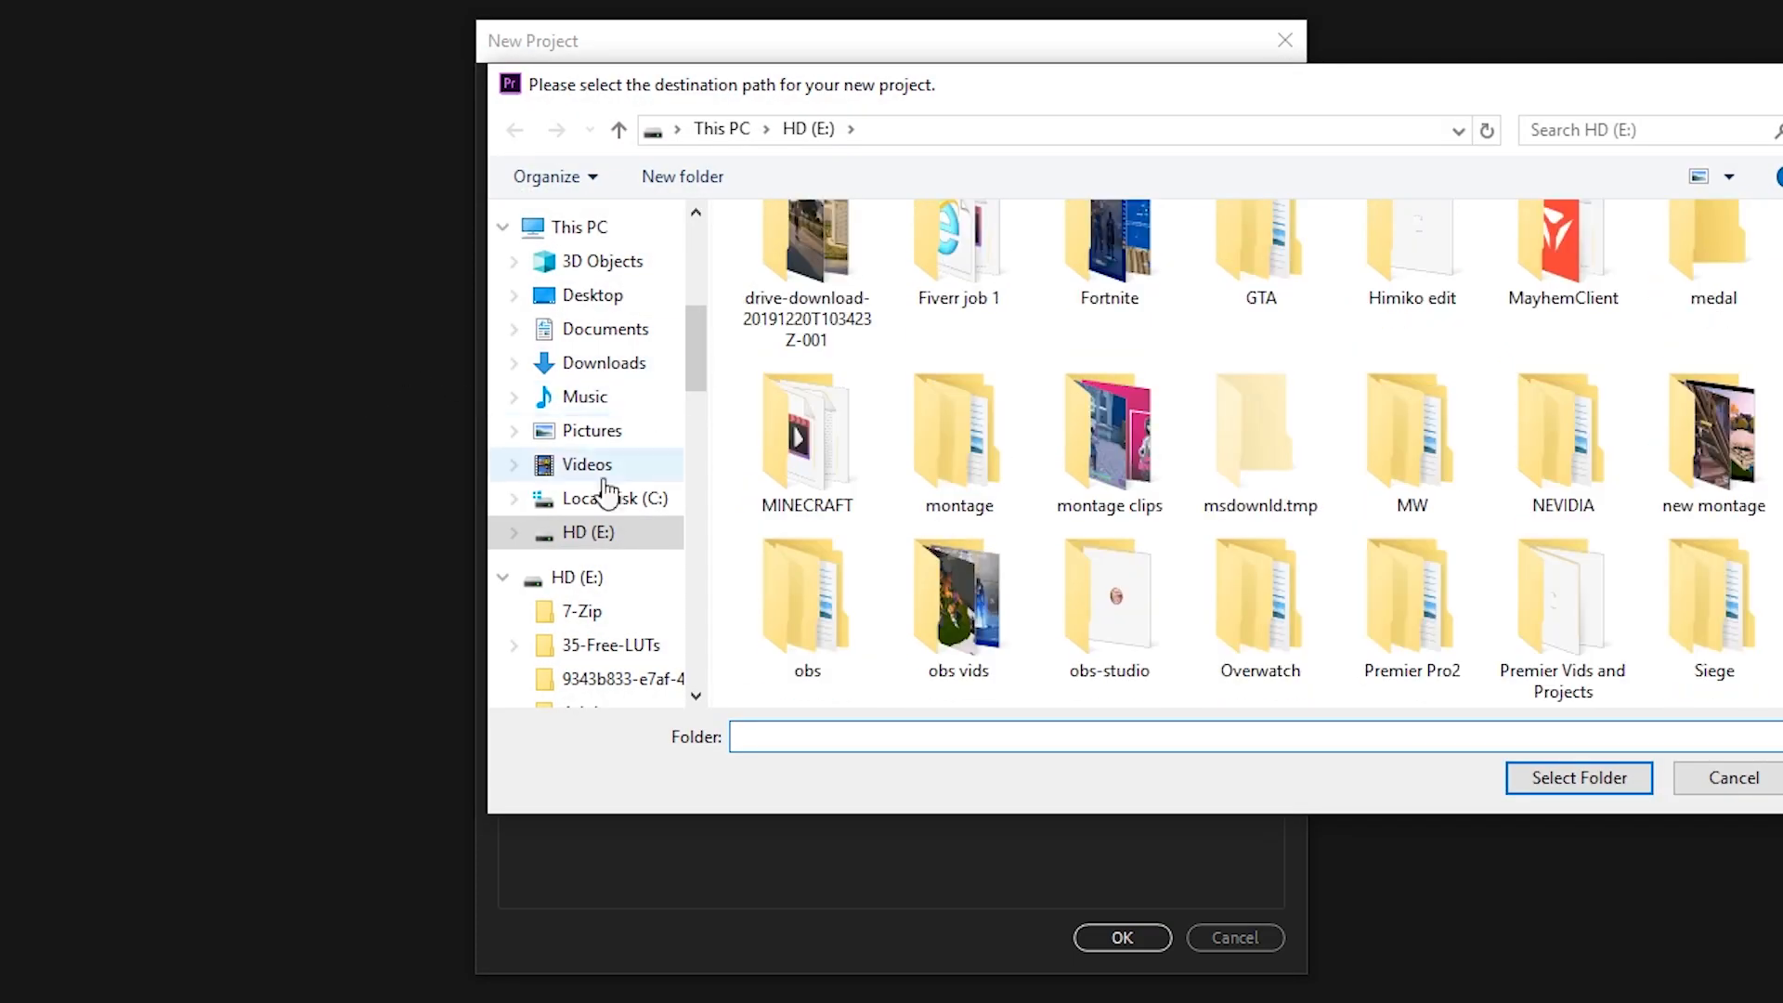
scroll(612, 467, down, 2)
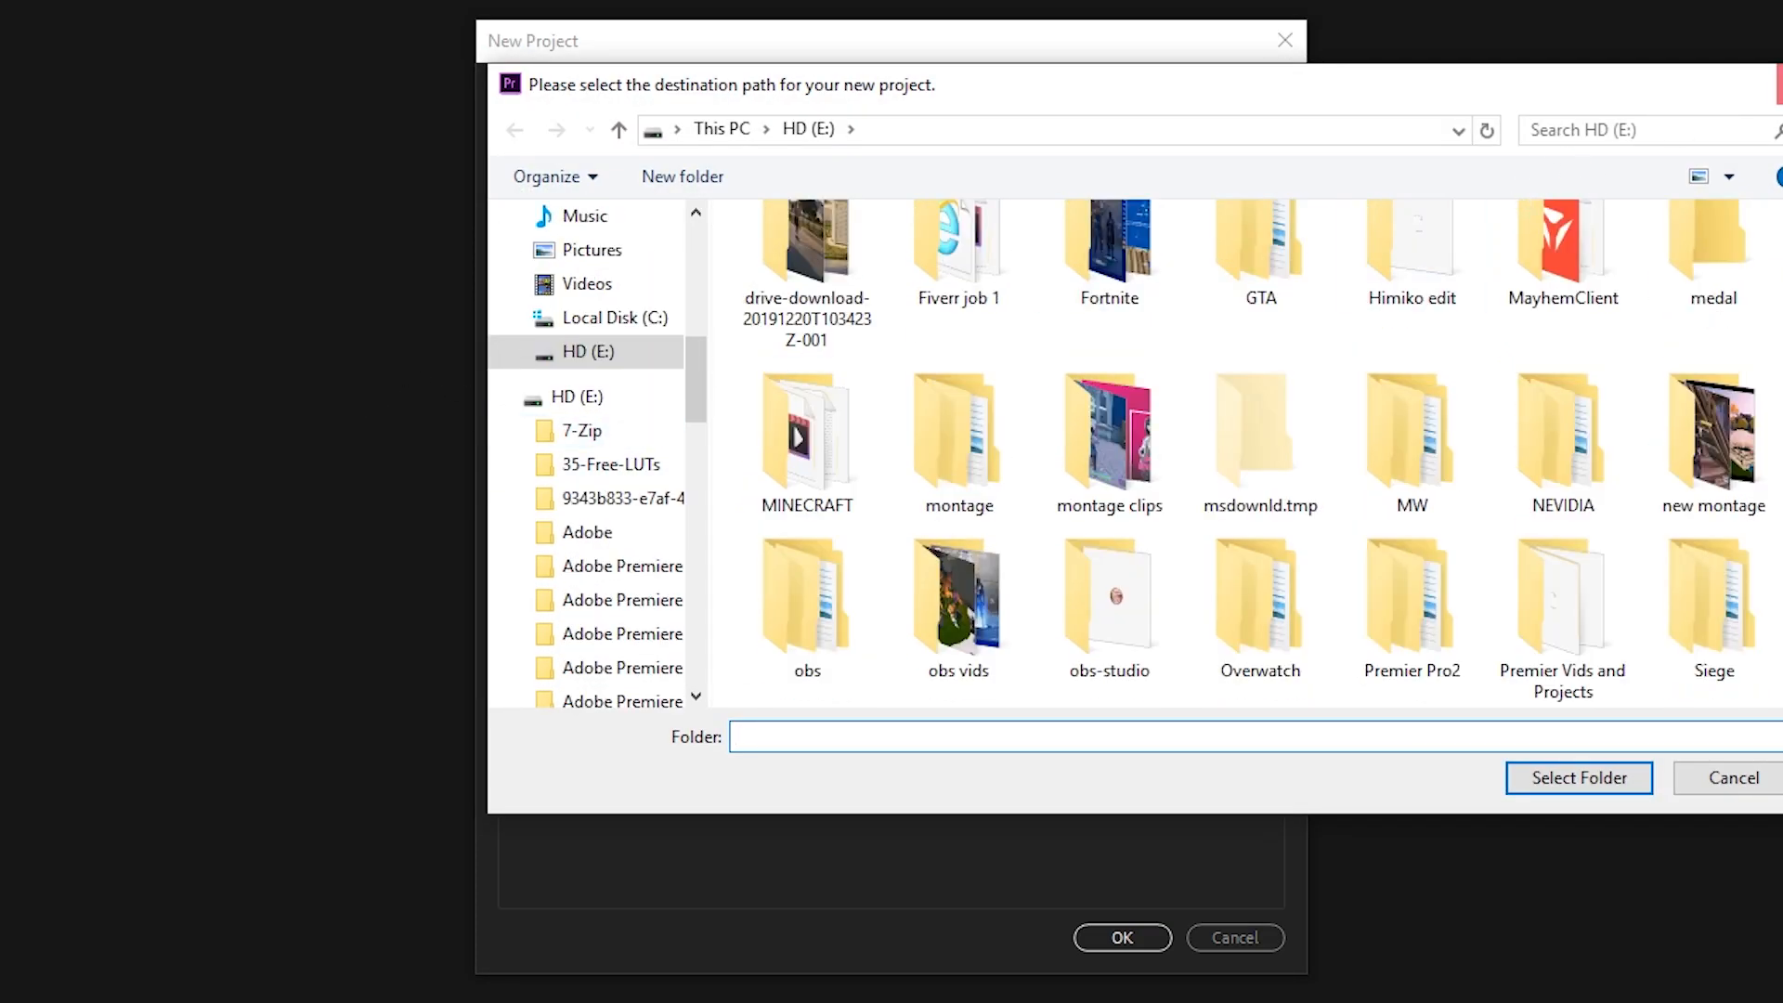
click(1778, 83)
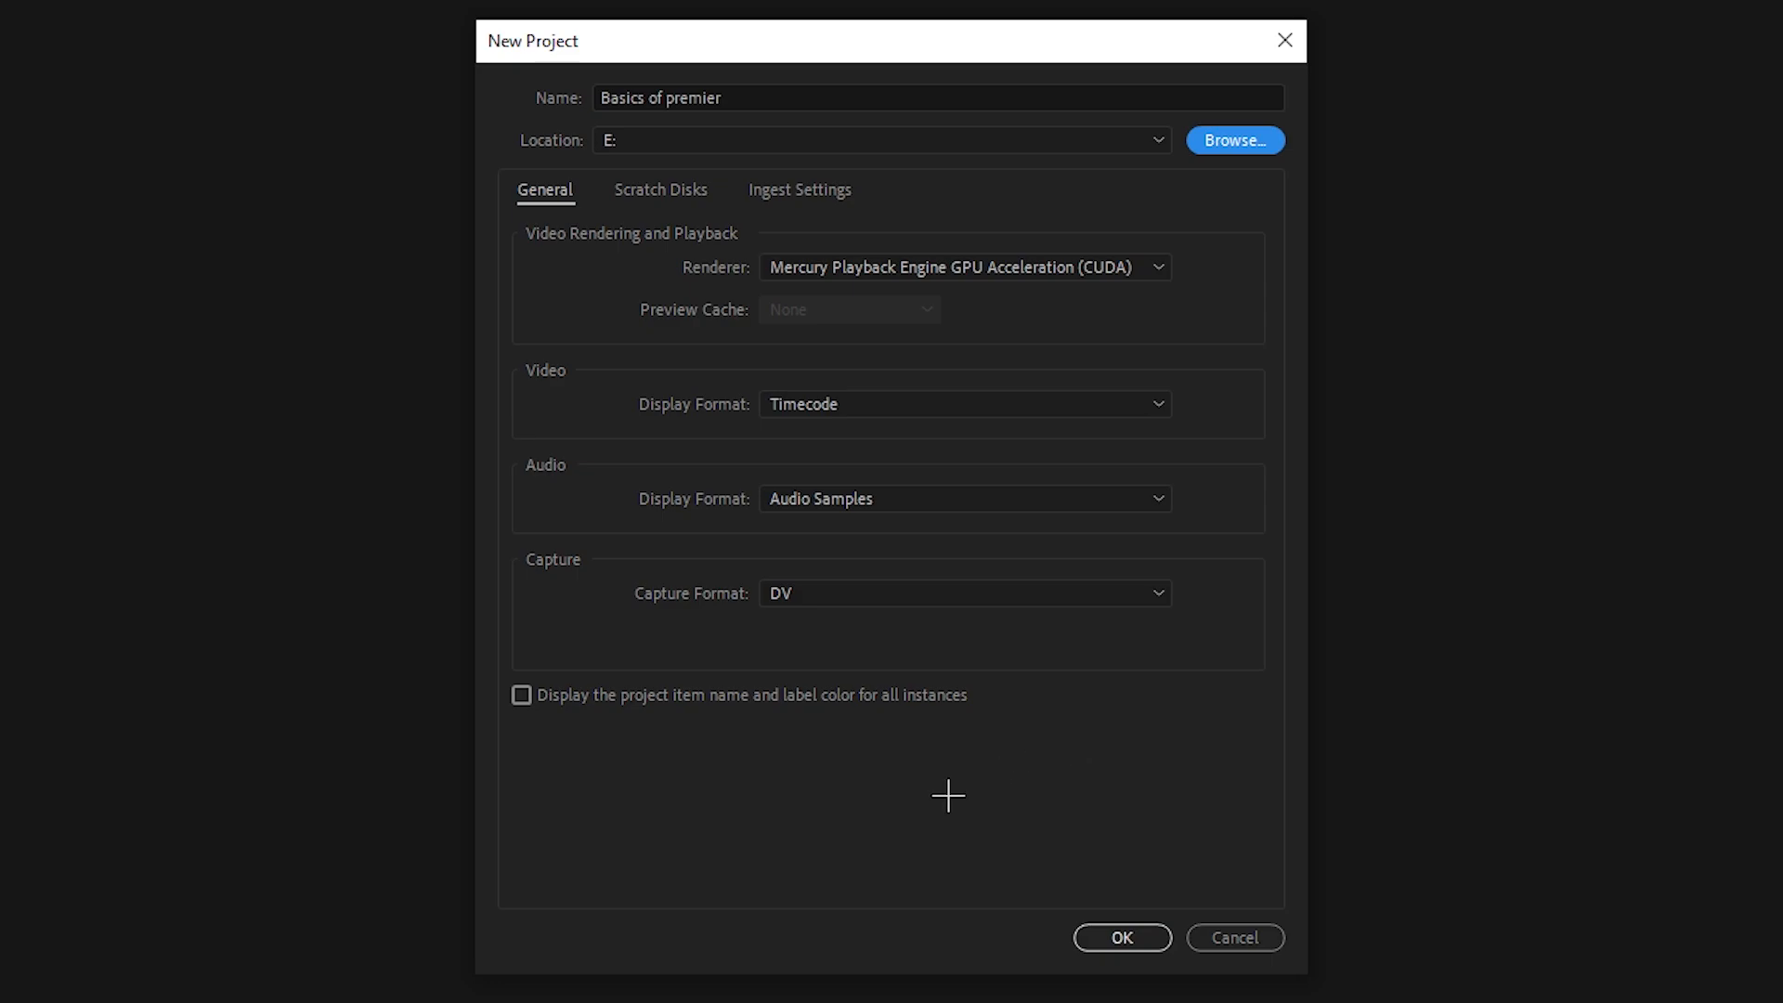
click(1132, 942)
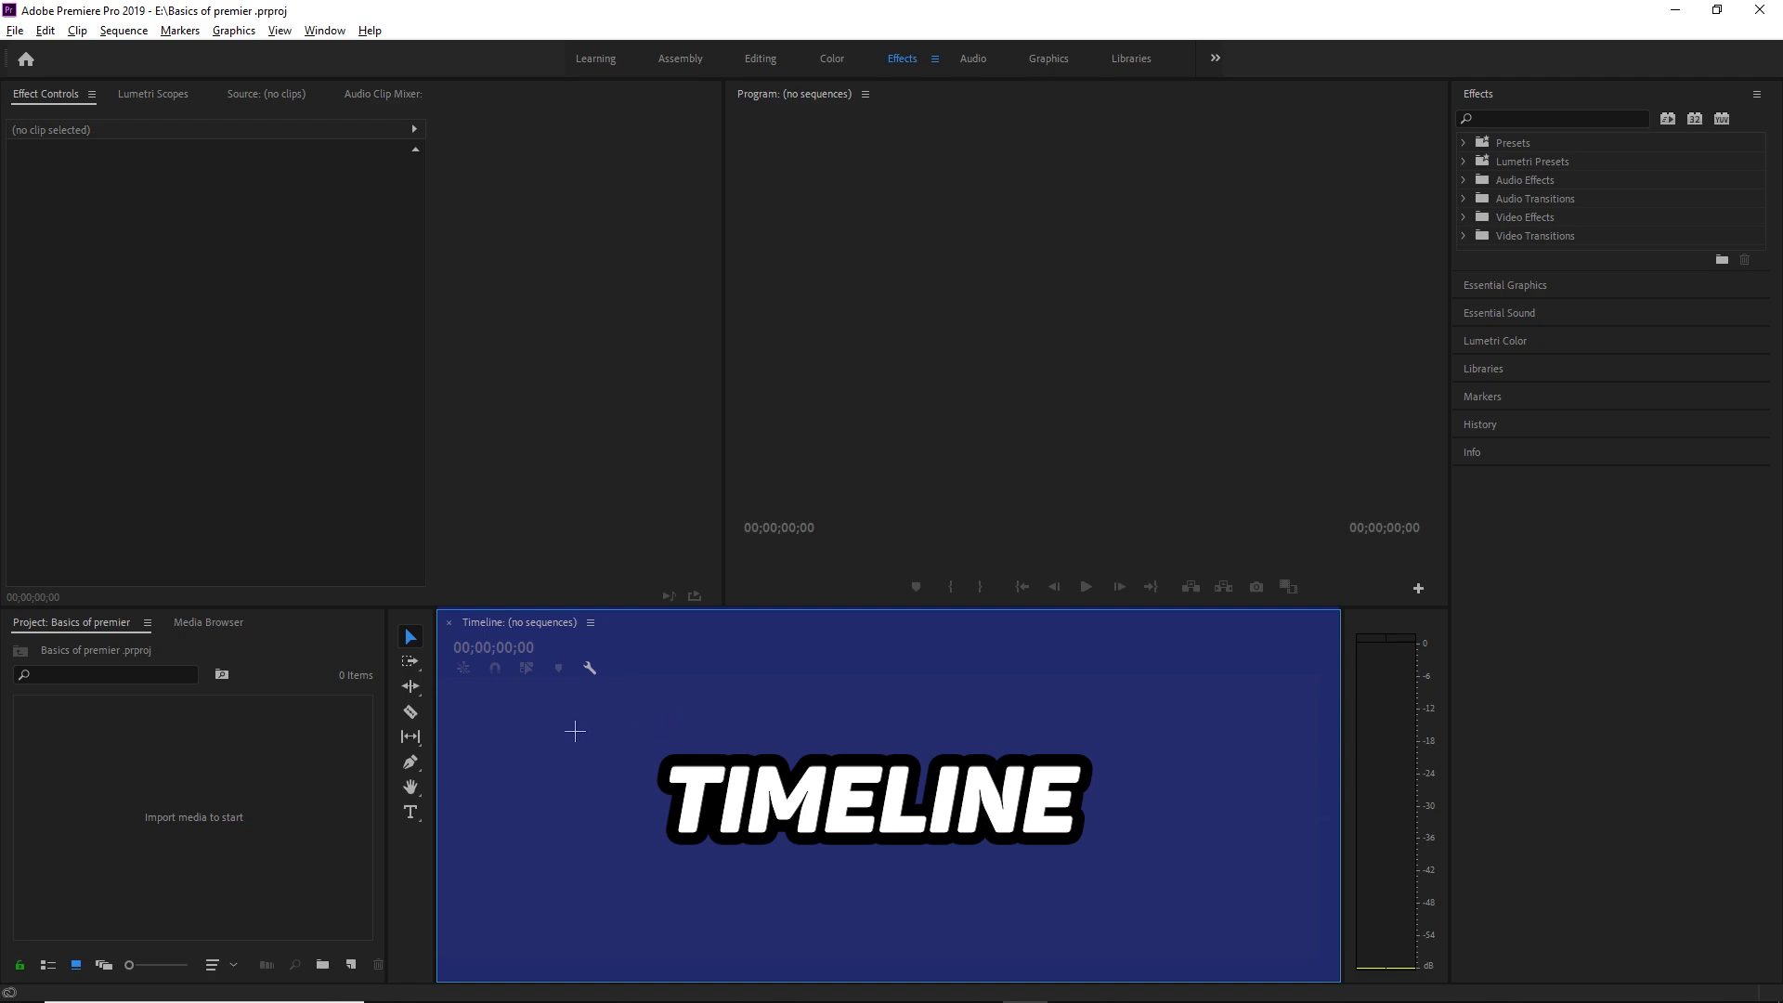
Step: Look over the Media Browser, the project bin, the timeline and the Effect Controls area
click(211, 624)
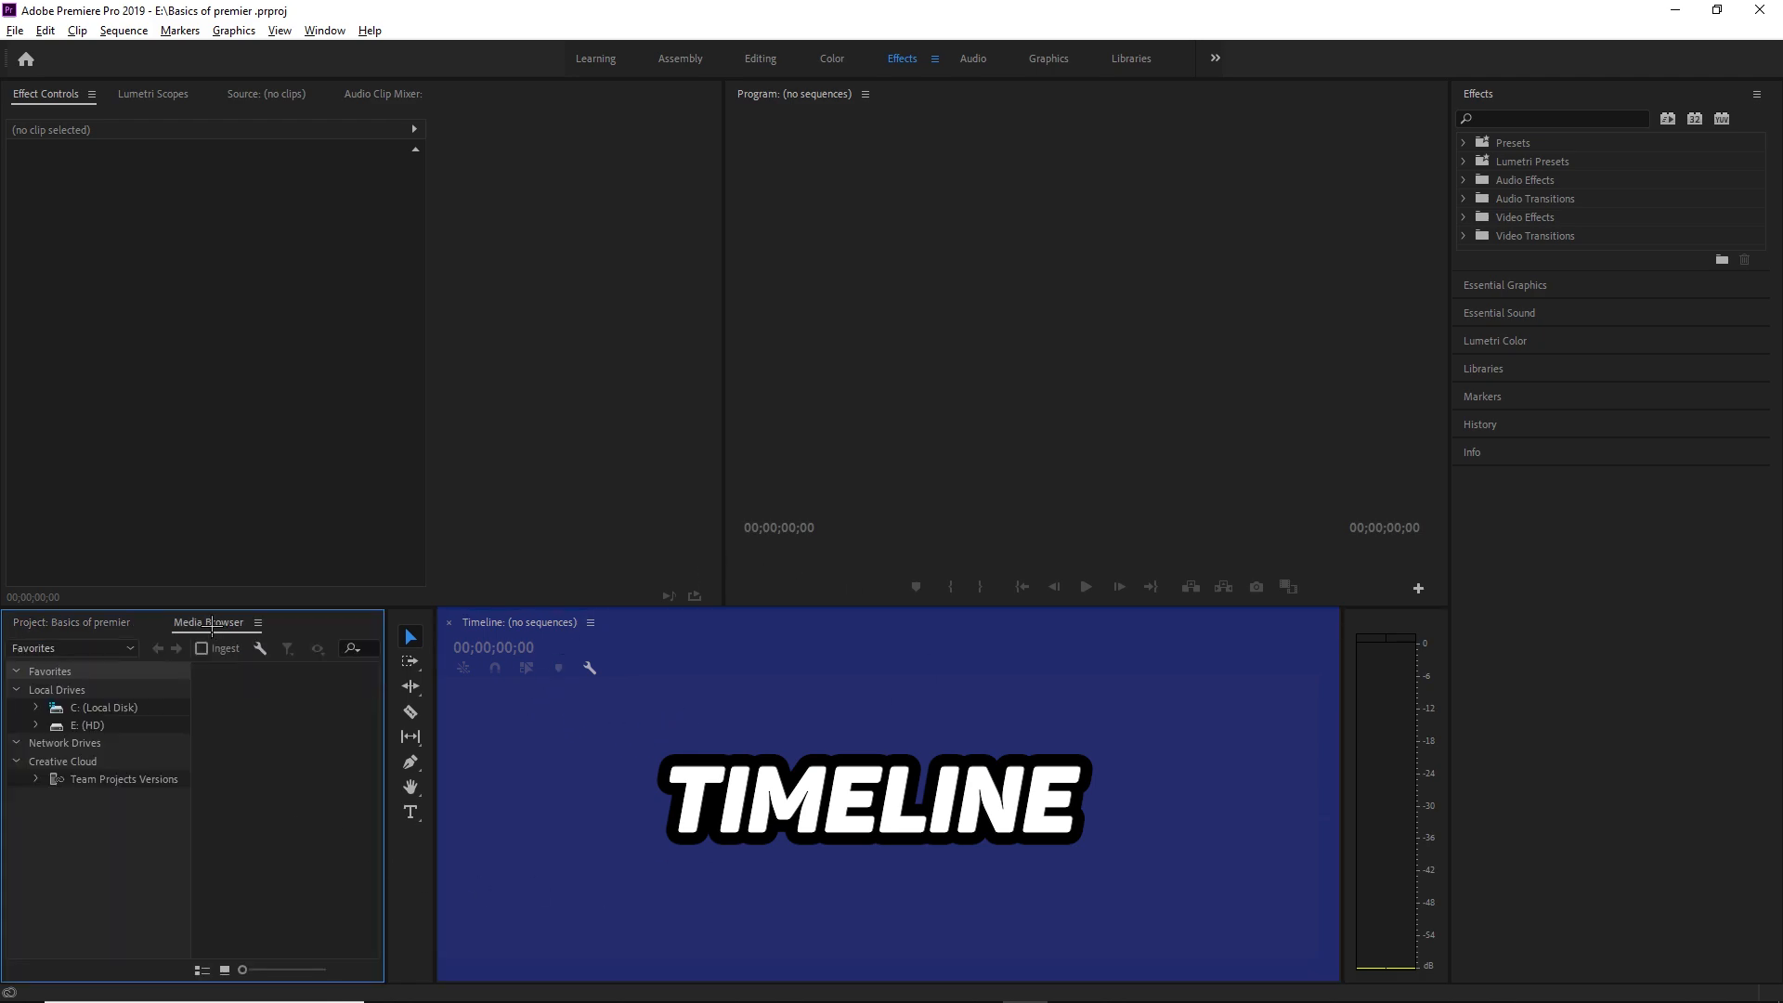
click(126, 622)
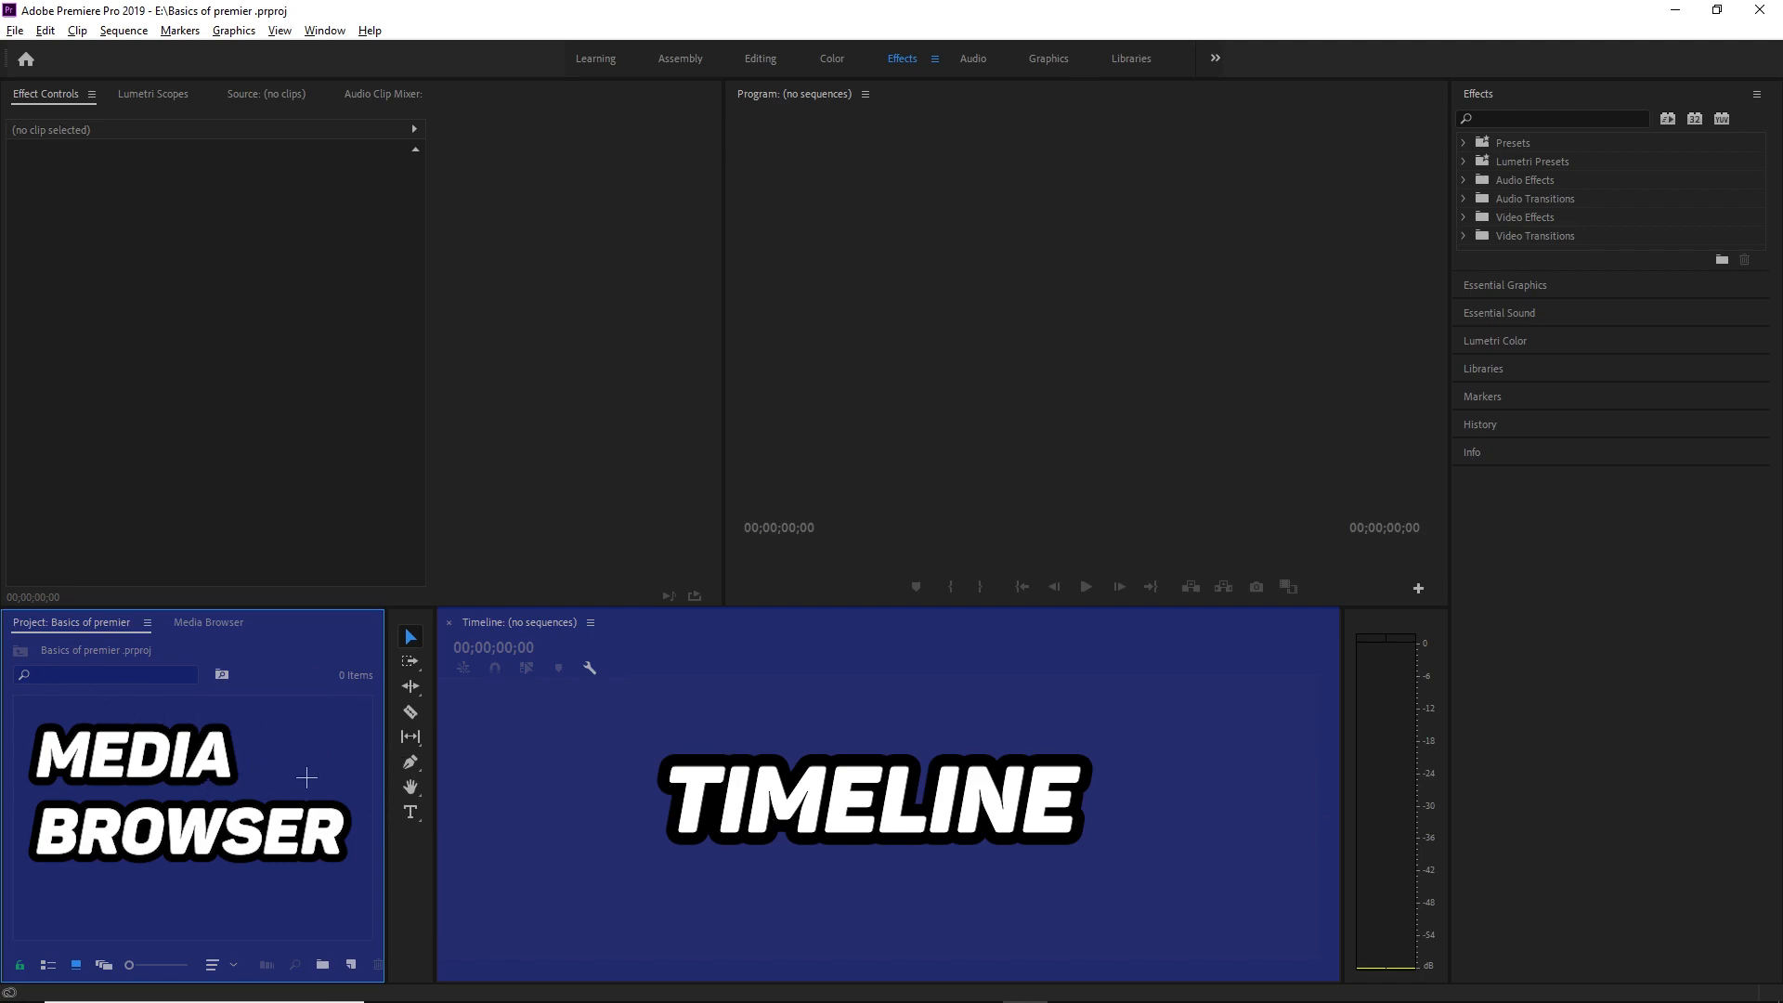
click(610, 774)
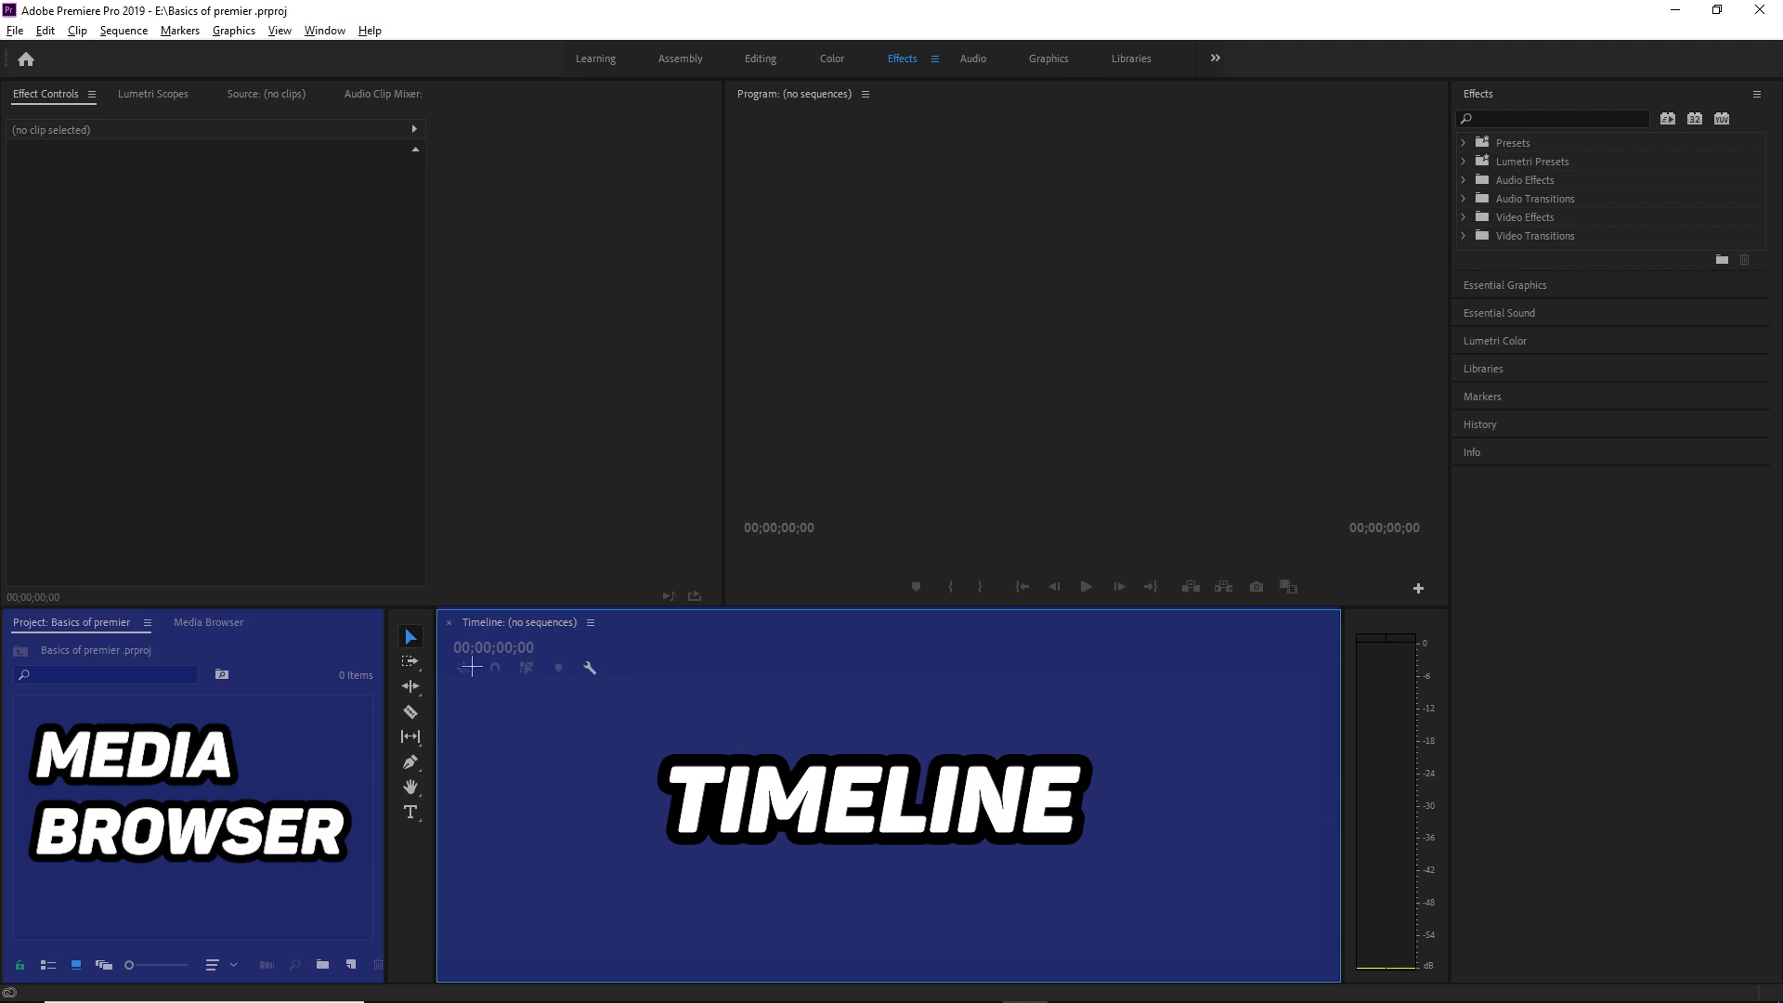
click(172, 186)
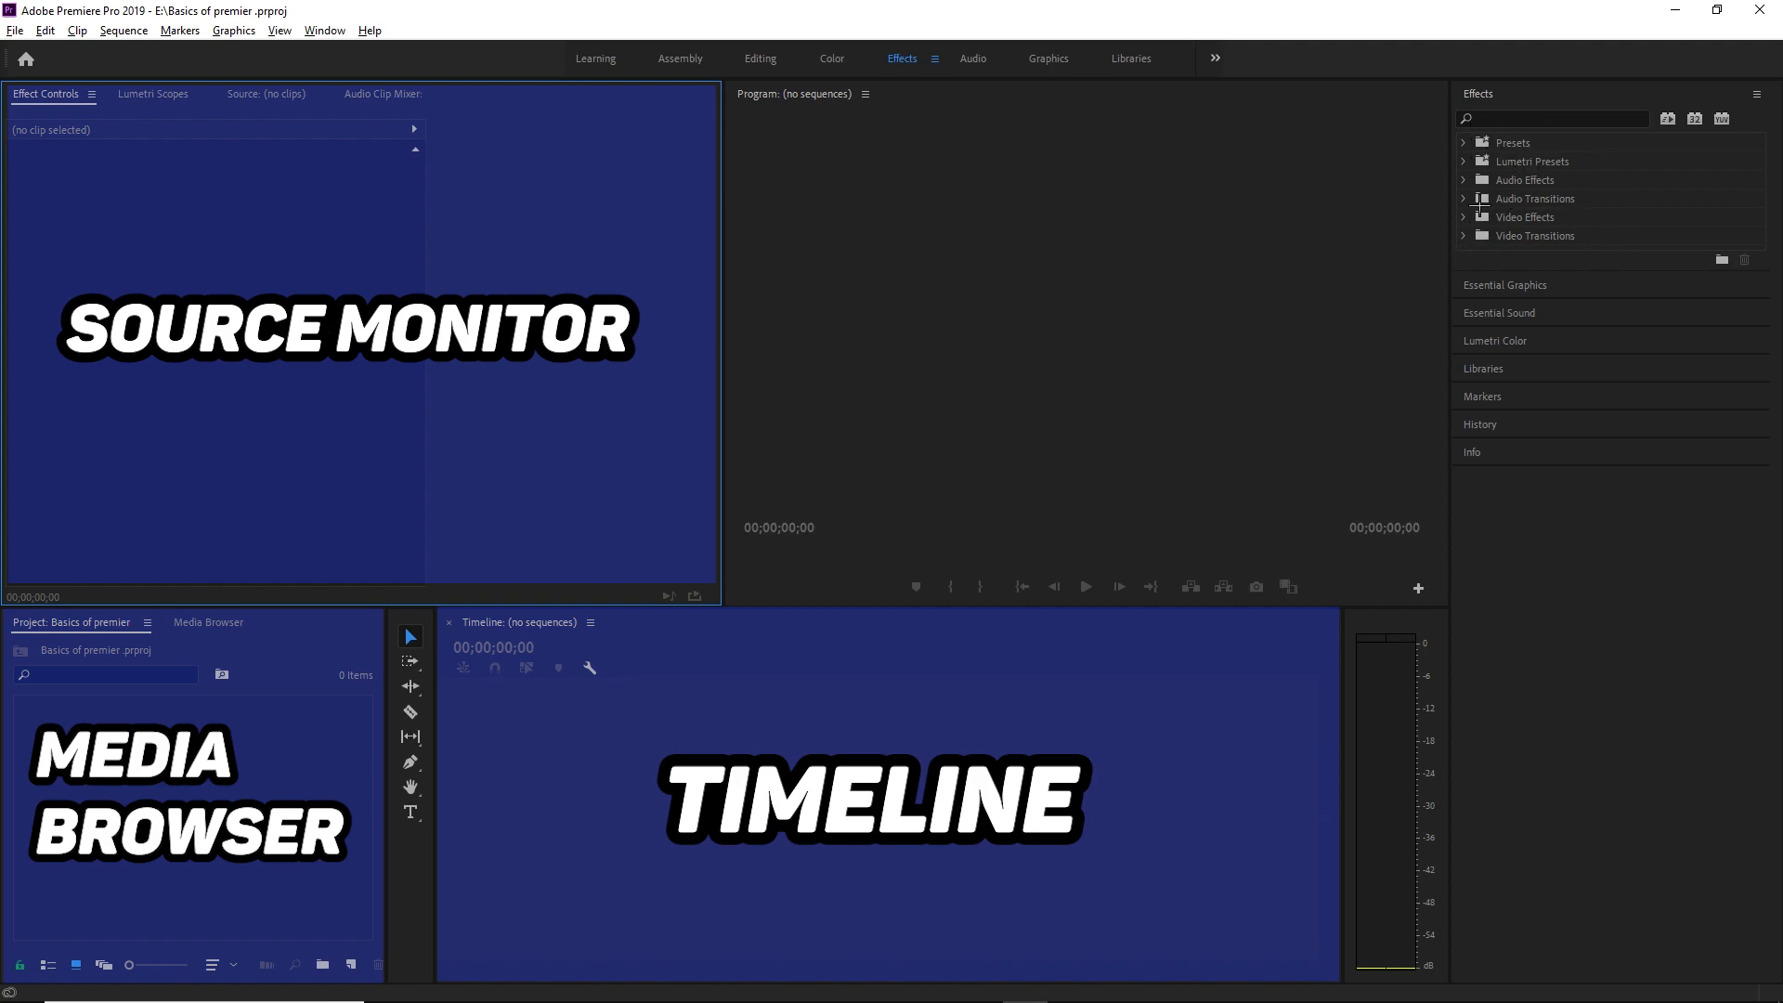
Step: Examine the Video Transitions, Video Effects and Presets categories in the effects library, collapsing each one again
click(1464, 236)
click(1464, 236)
click(1464, 216)
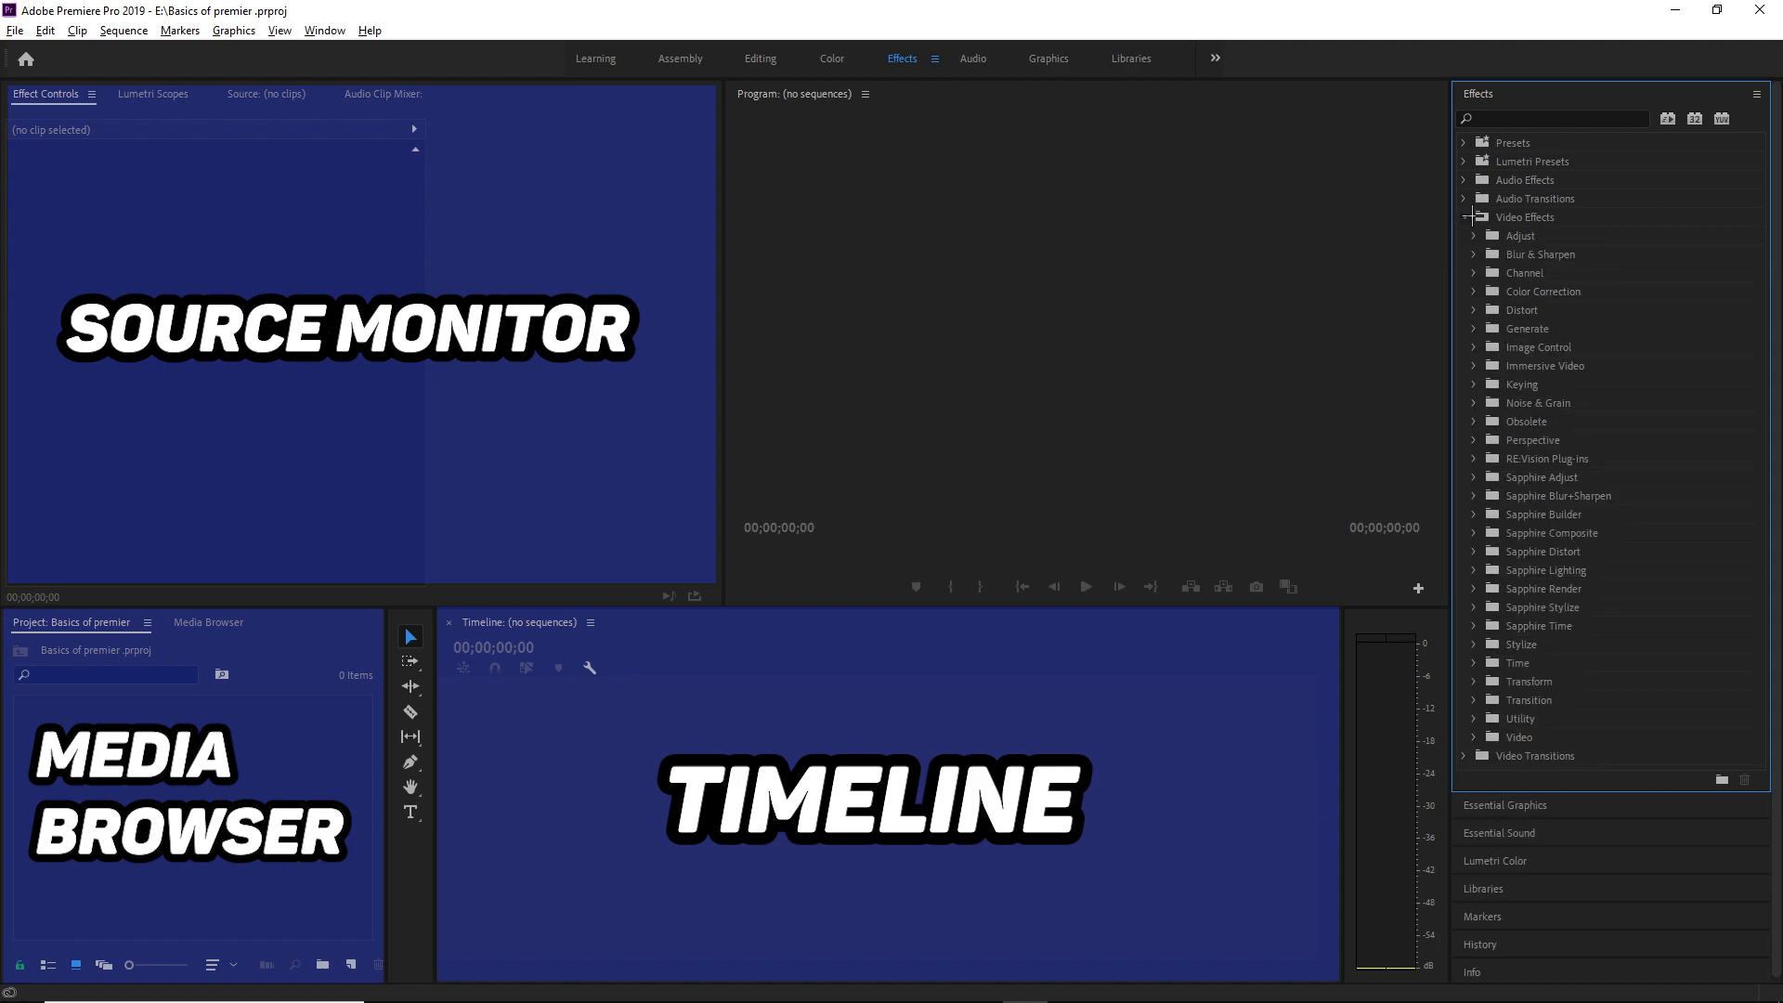
click(1467, 216)
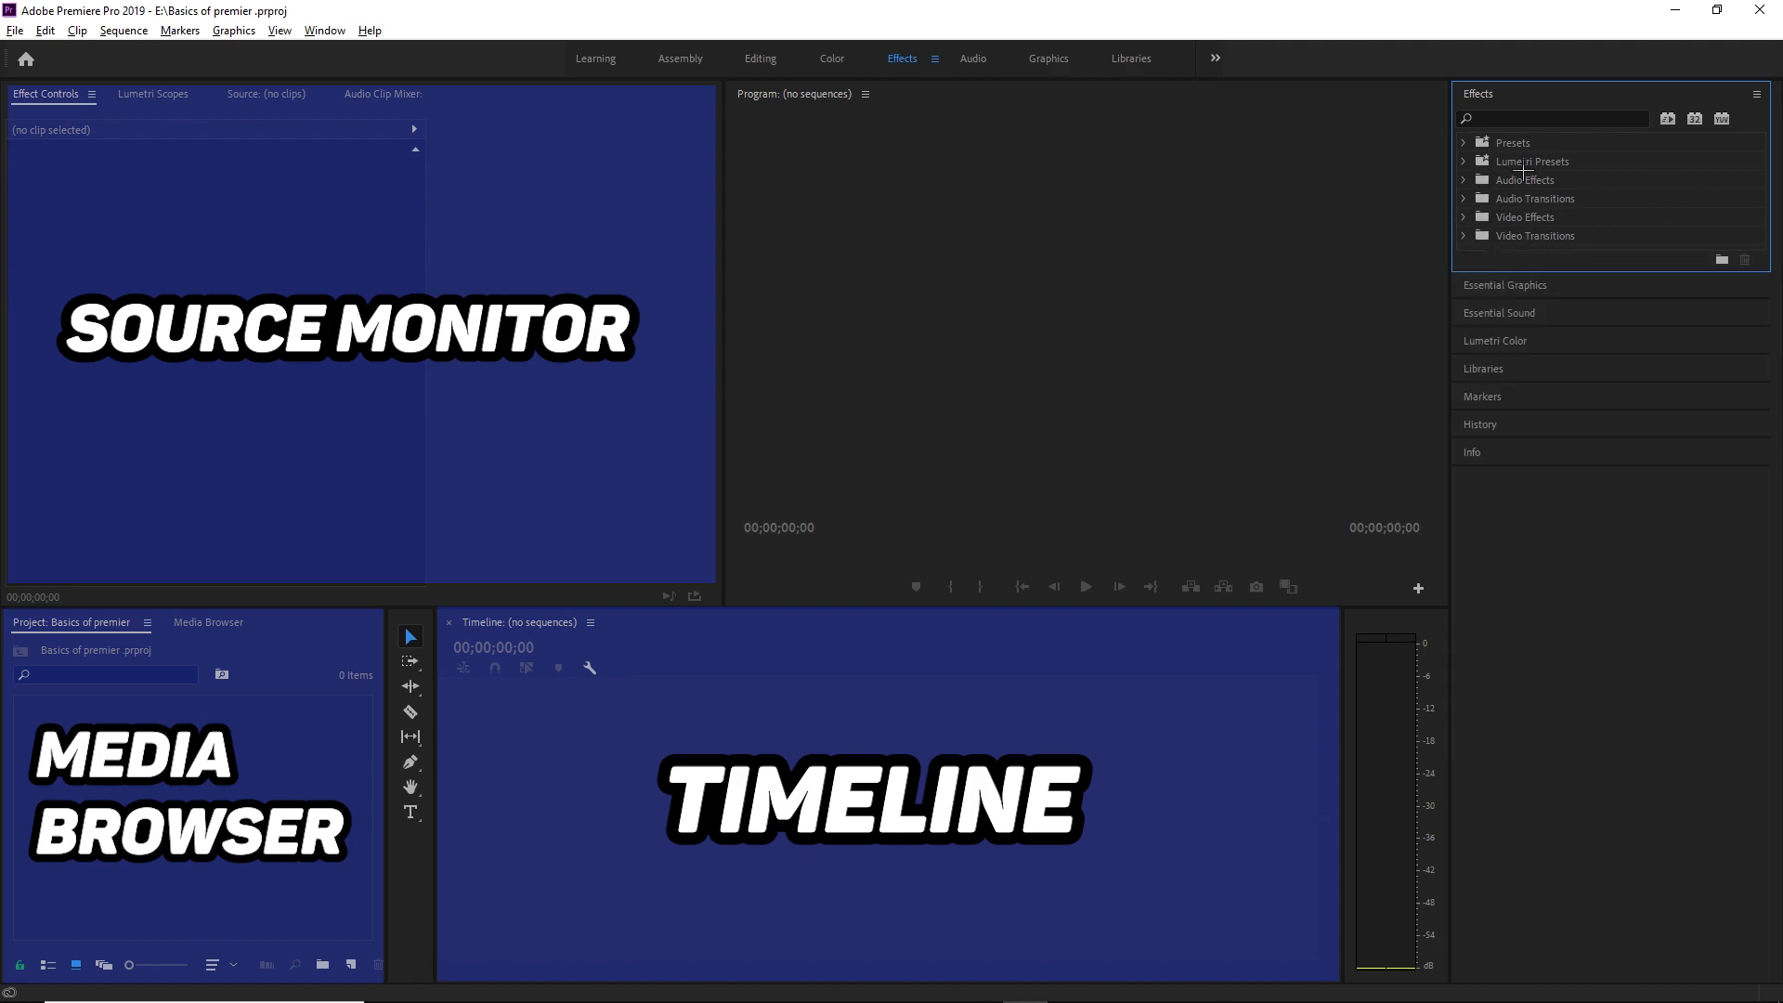
click(1463, 143)
click(1464, 144)
click(613, 697)
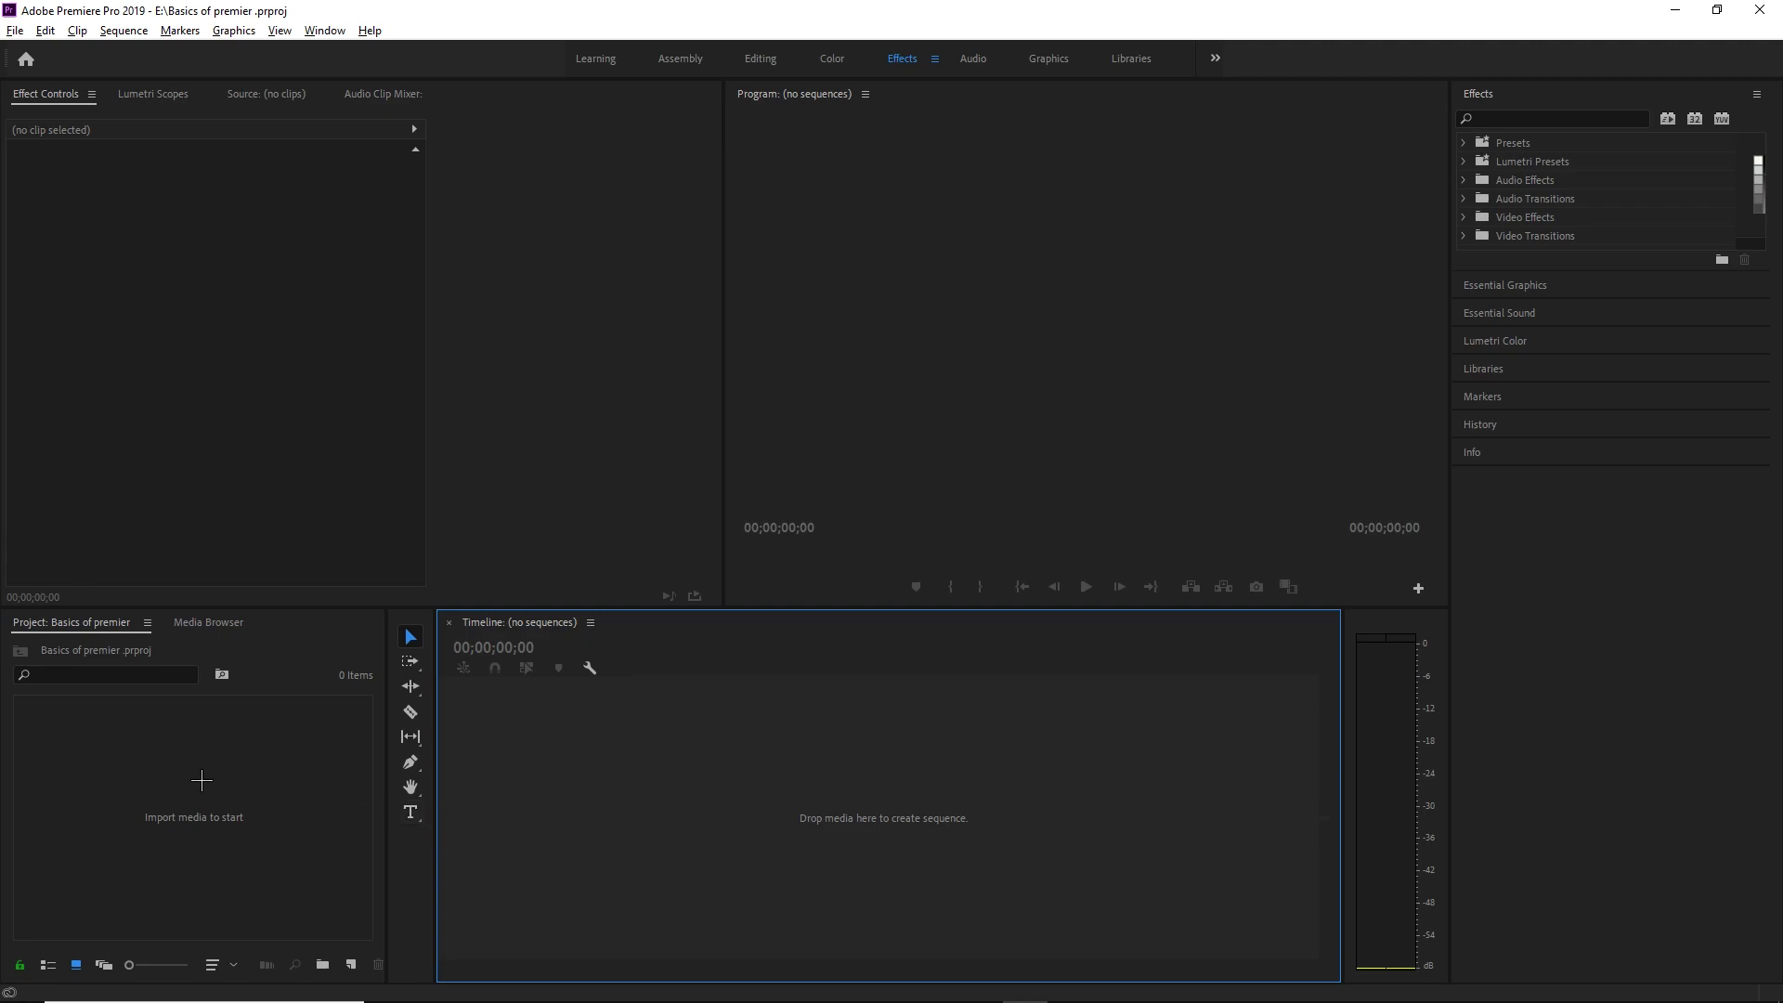
click(338, 848)
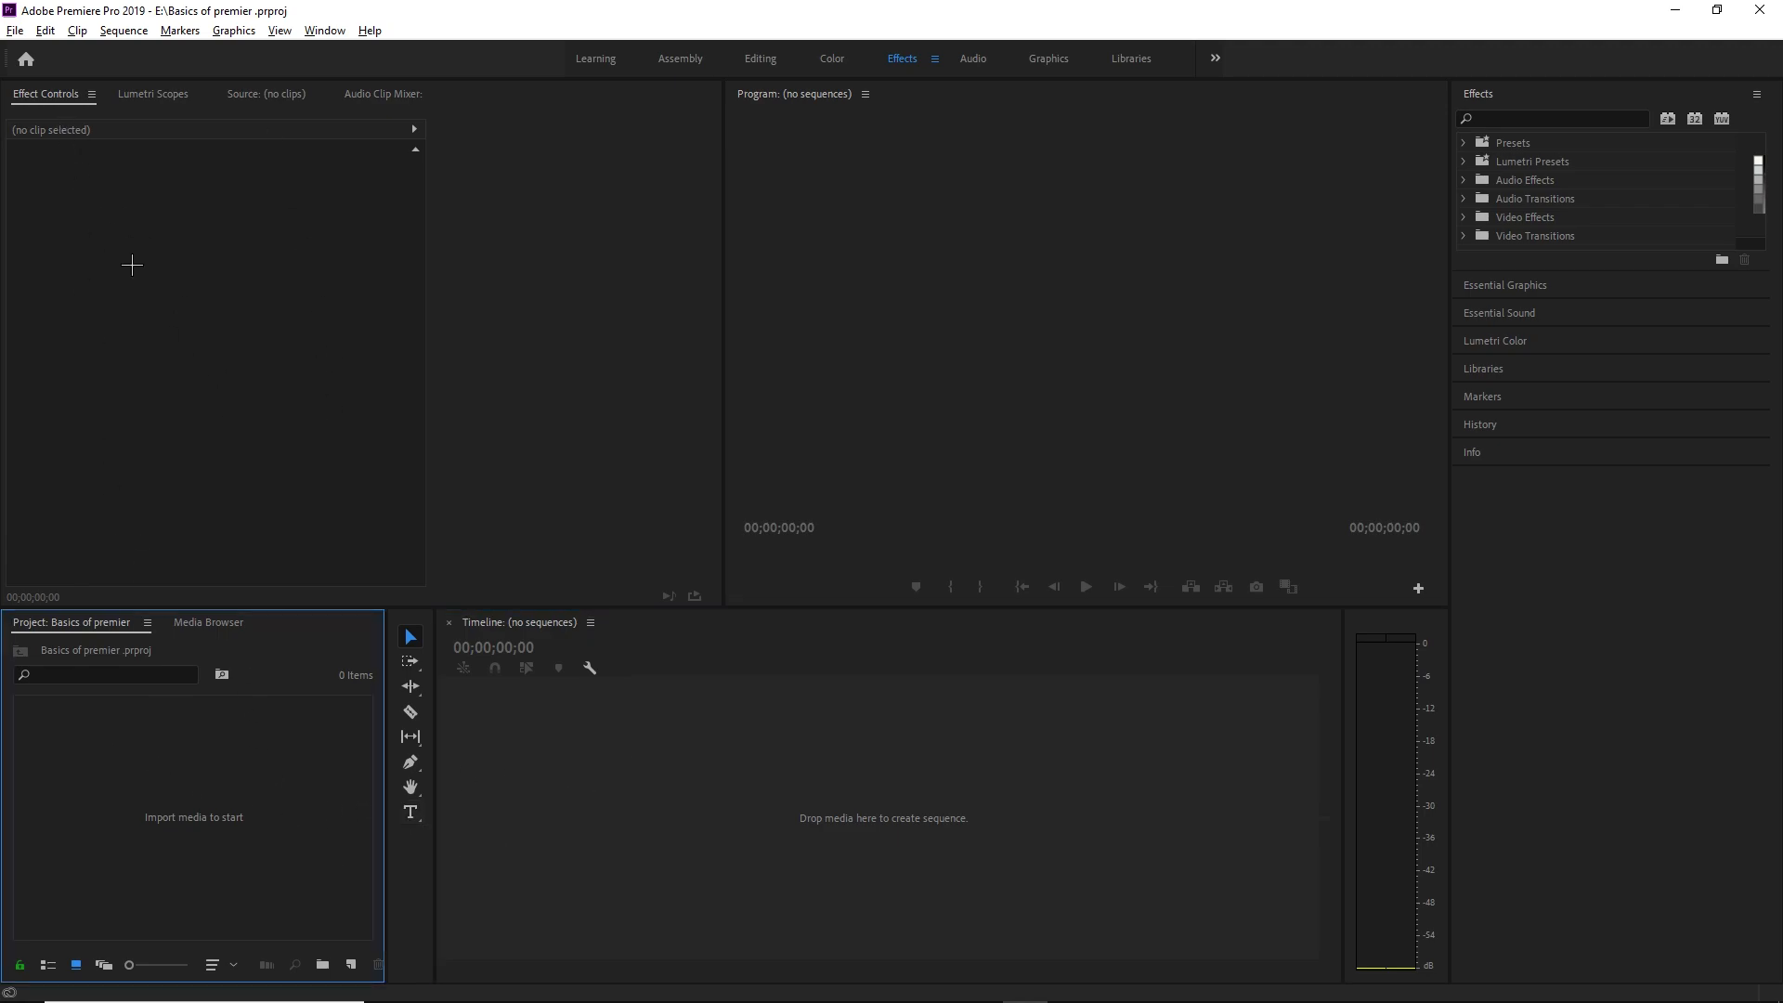
click(16, 35)
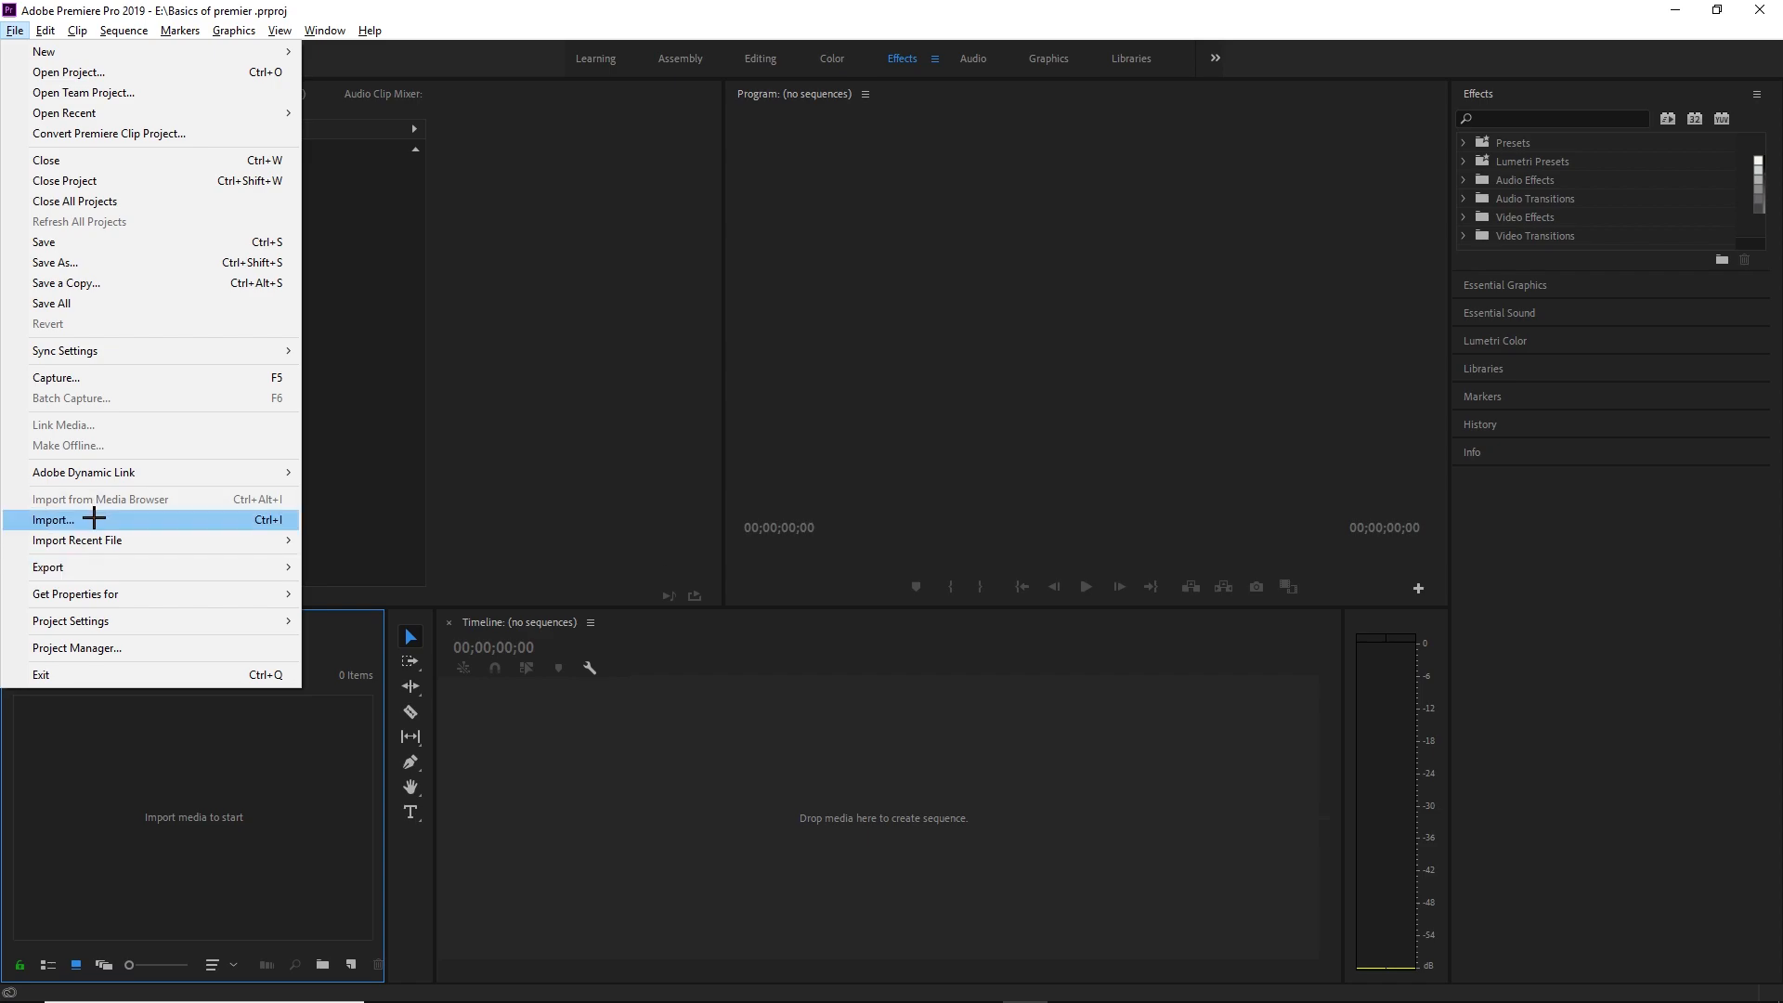
click(544, 750)
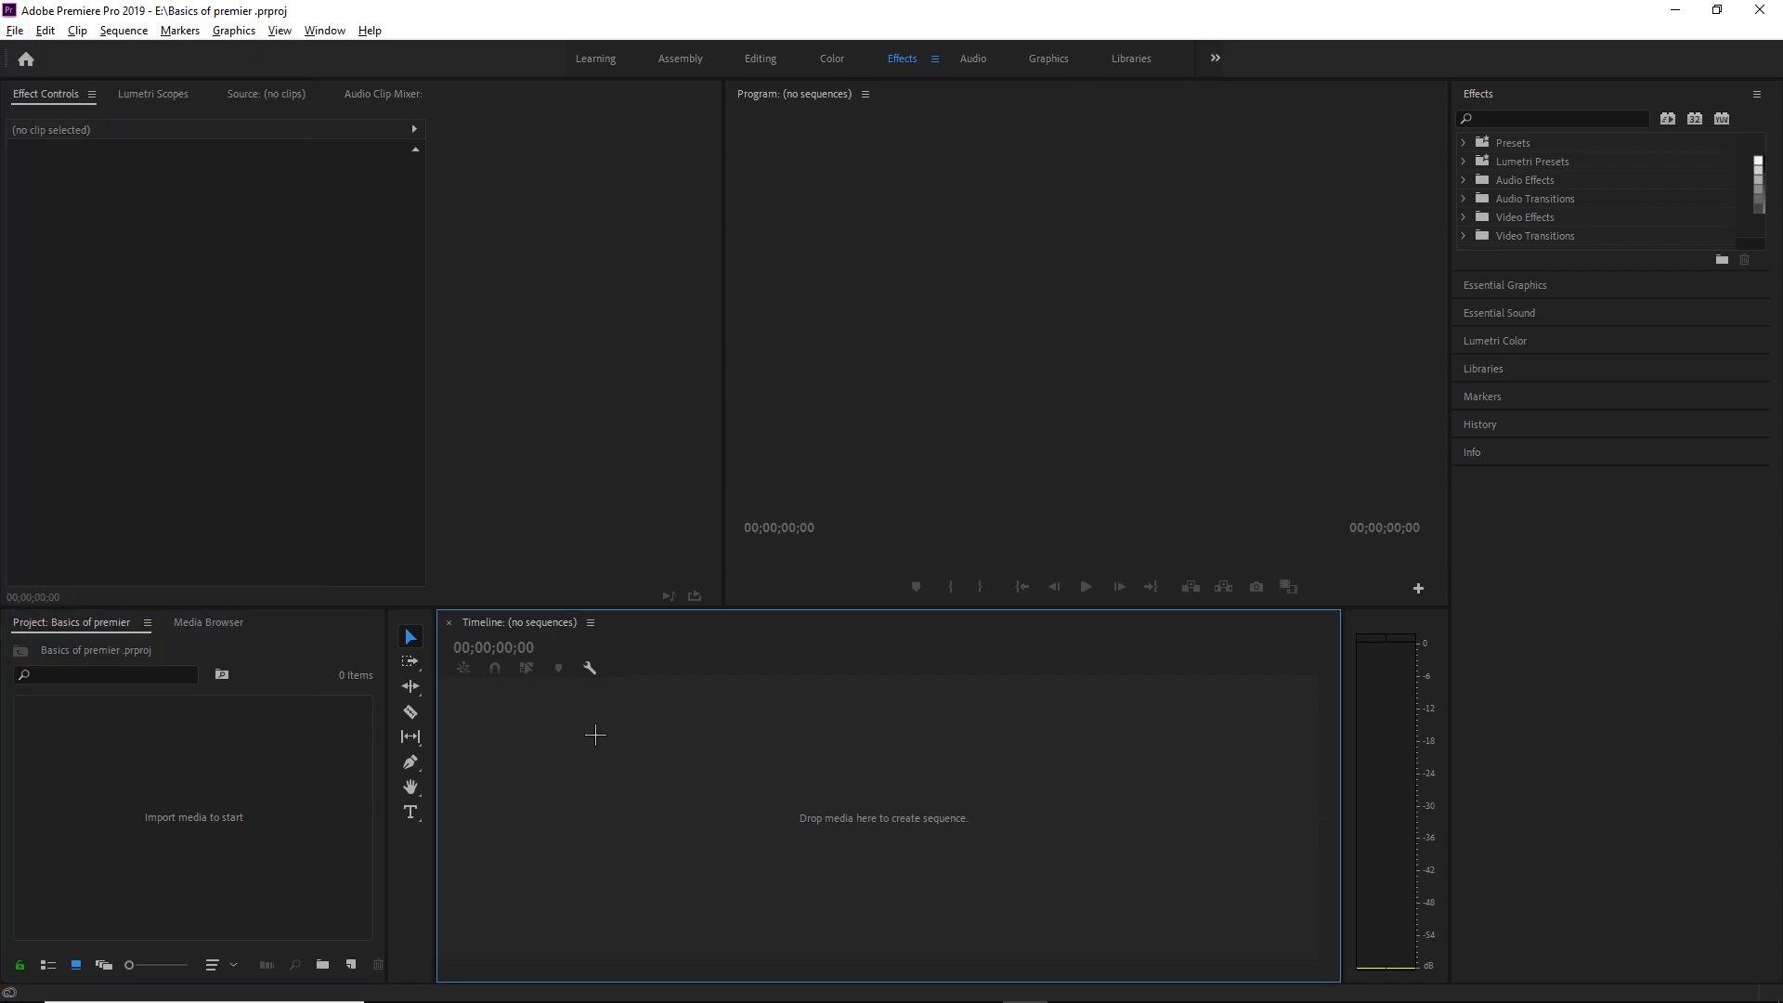
Step: Switch to the VIDEOS folder in File Explorer and import smexy.mp4 into the project
key(alt+Tab)
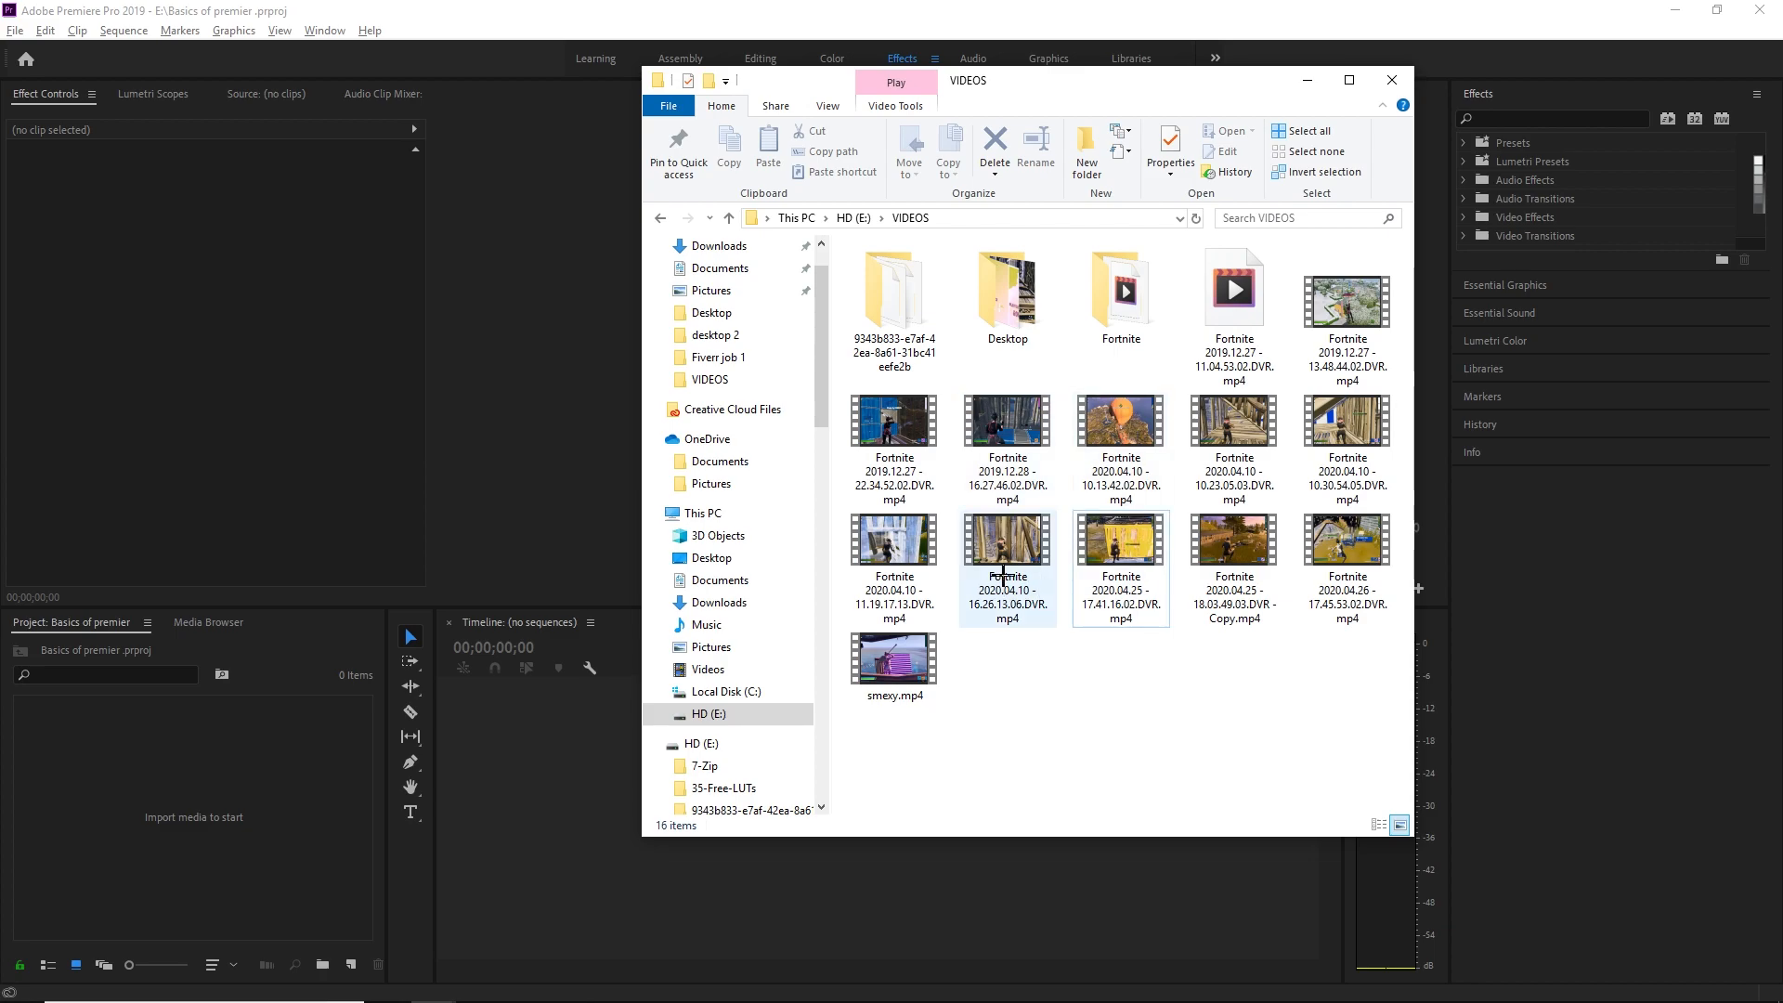
click(1119, 585)
shift+click(931, 668)
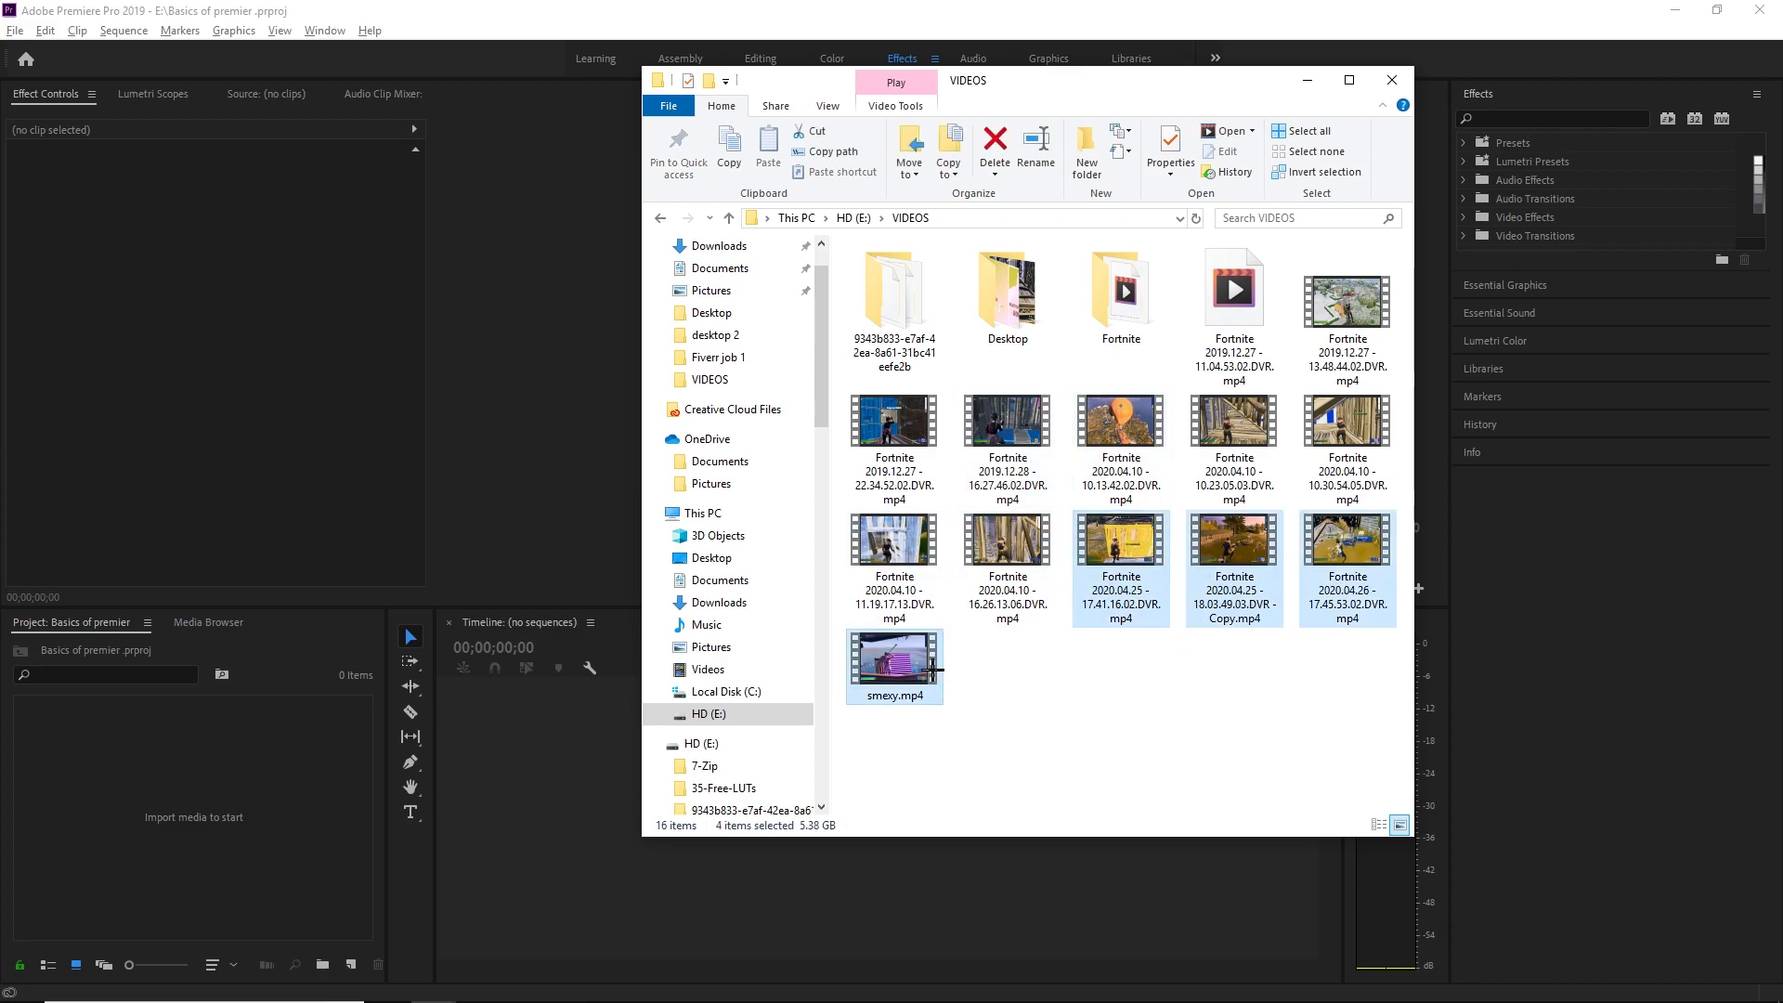
click(1129, 684)
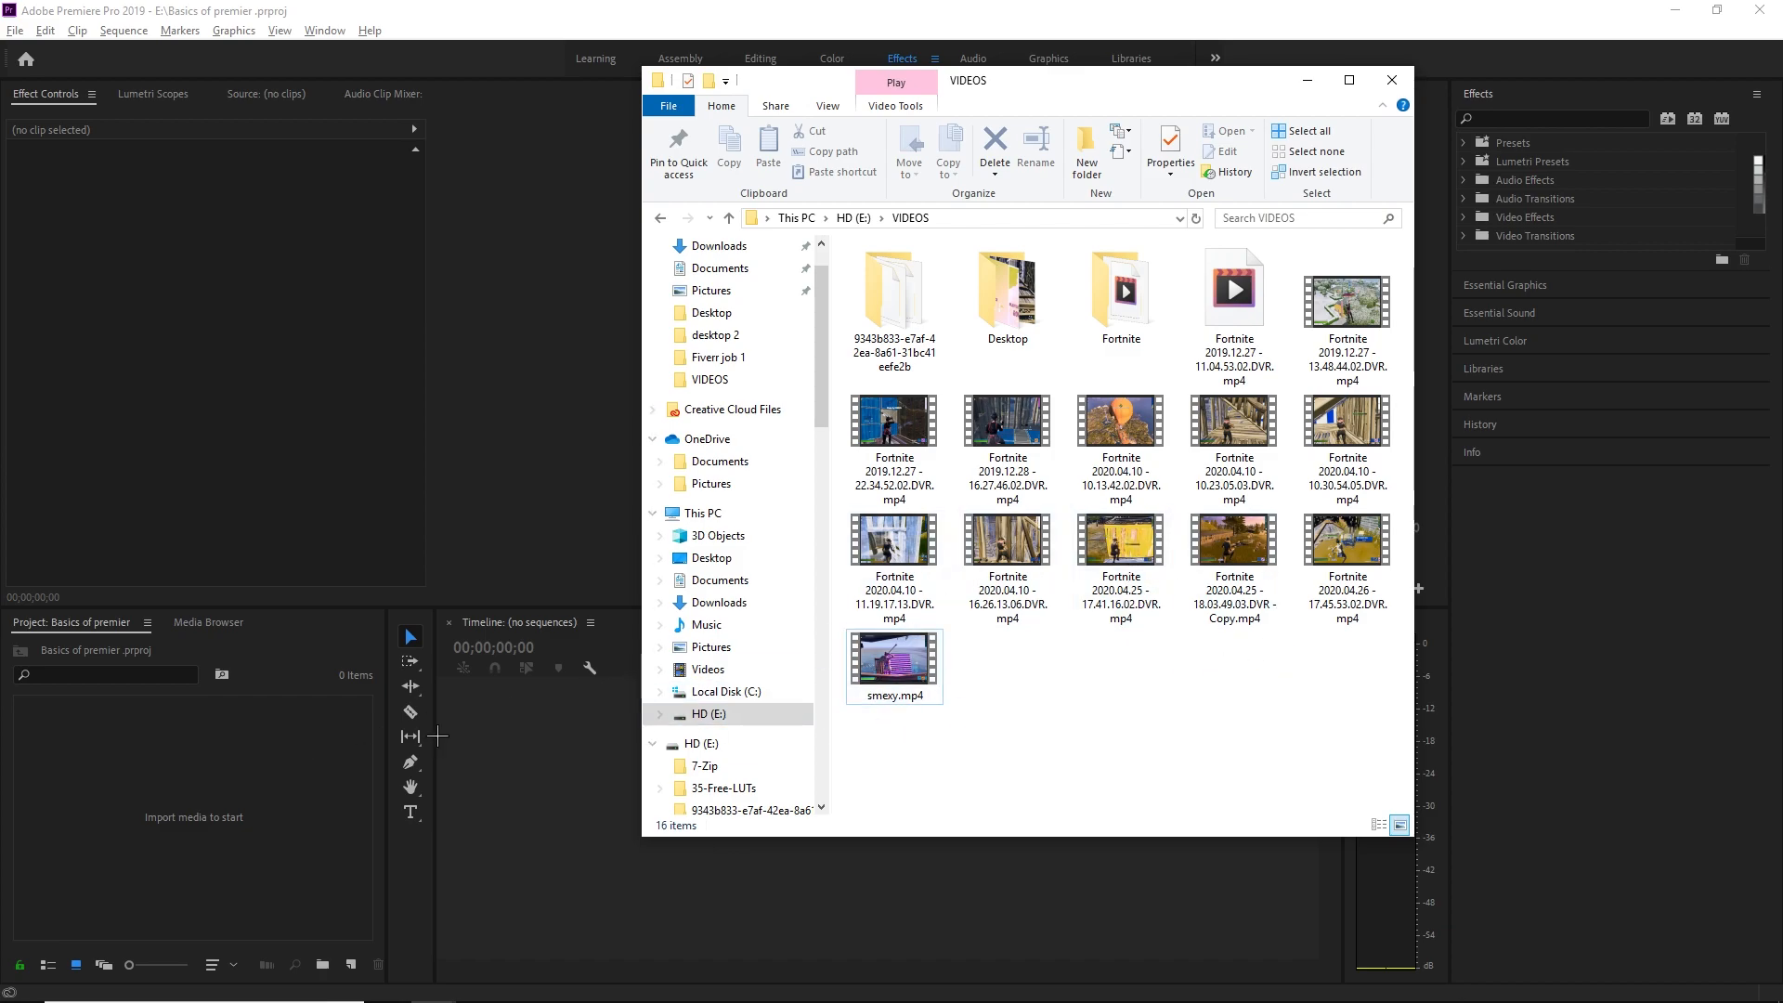
drag(894, 666, 338, 764)
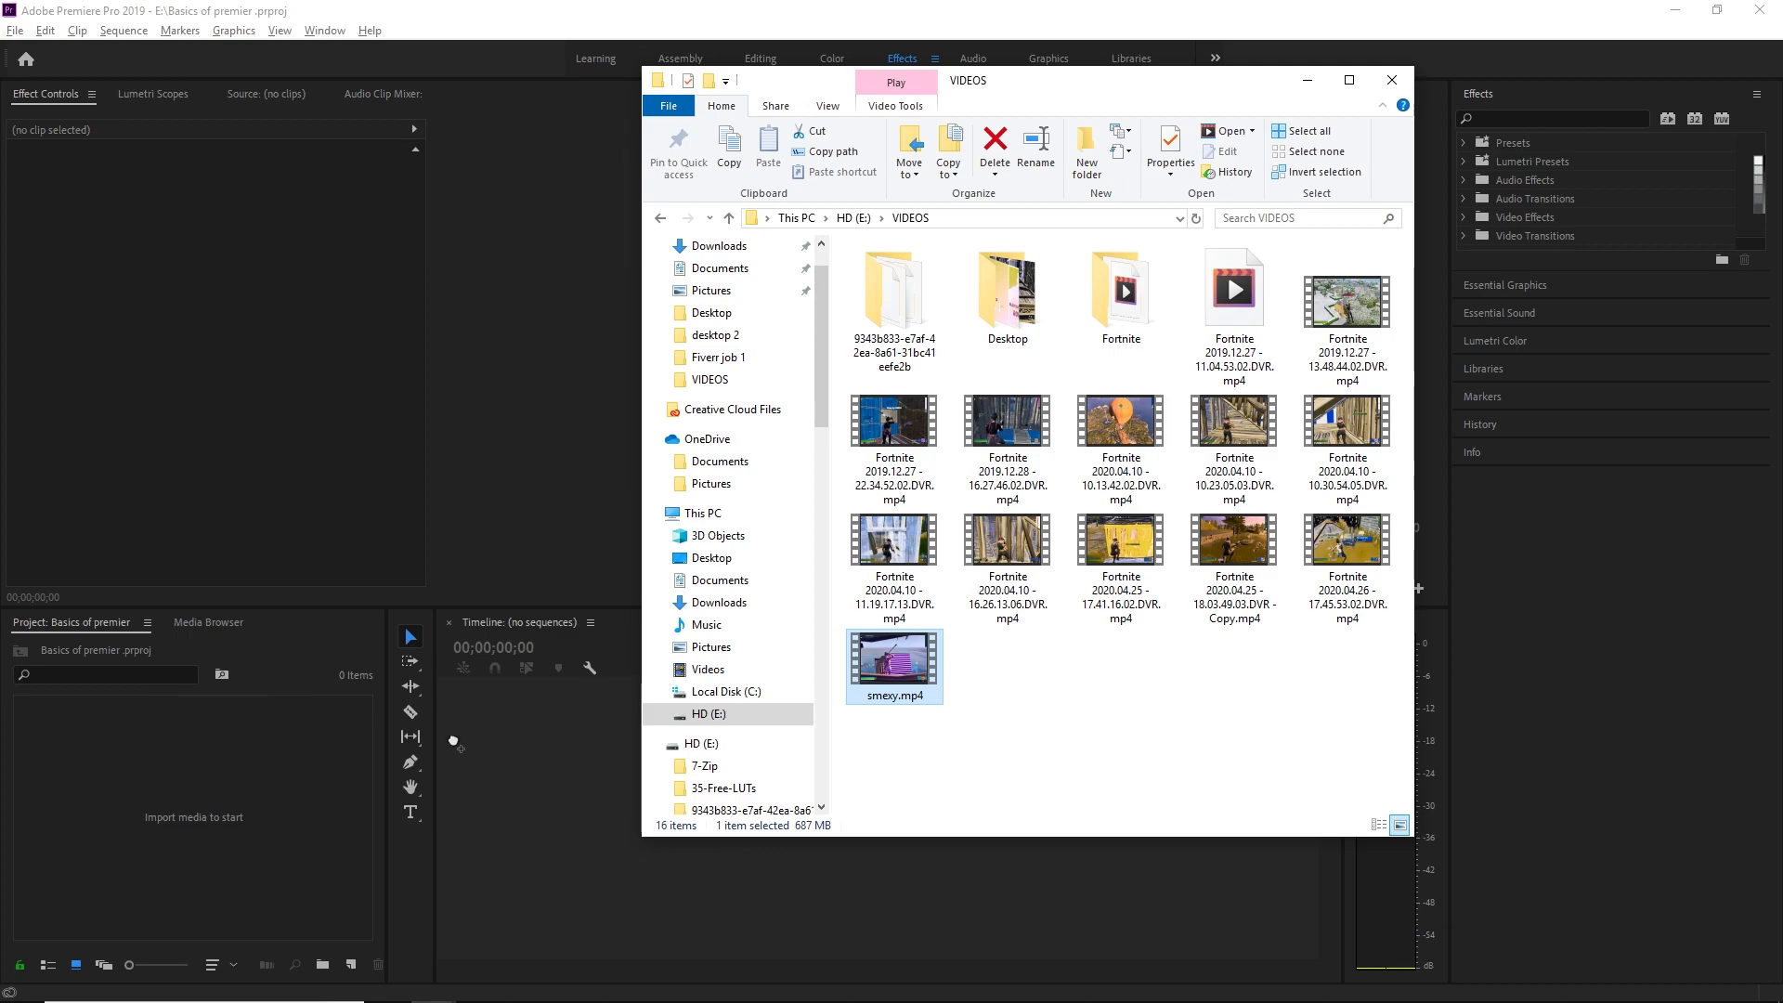
Step: Import Fortnite 2020.04.25 - 17.41.16.02.DVR.mp4 into the project and close the folder window
click(1121, 588)
drag(1120, 588, 279, 752)
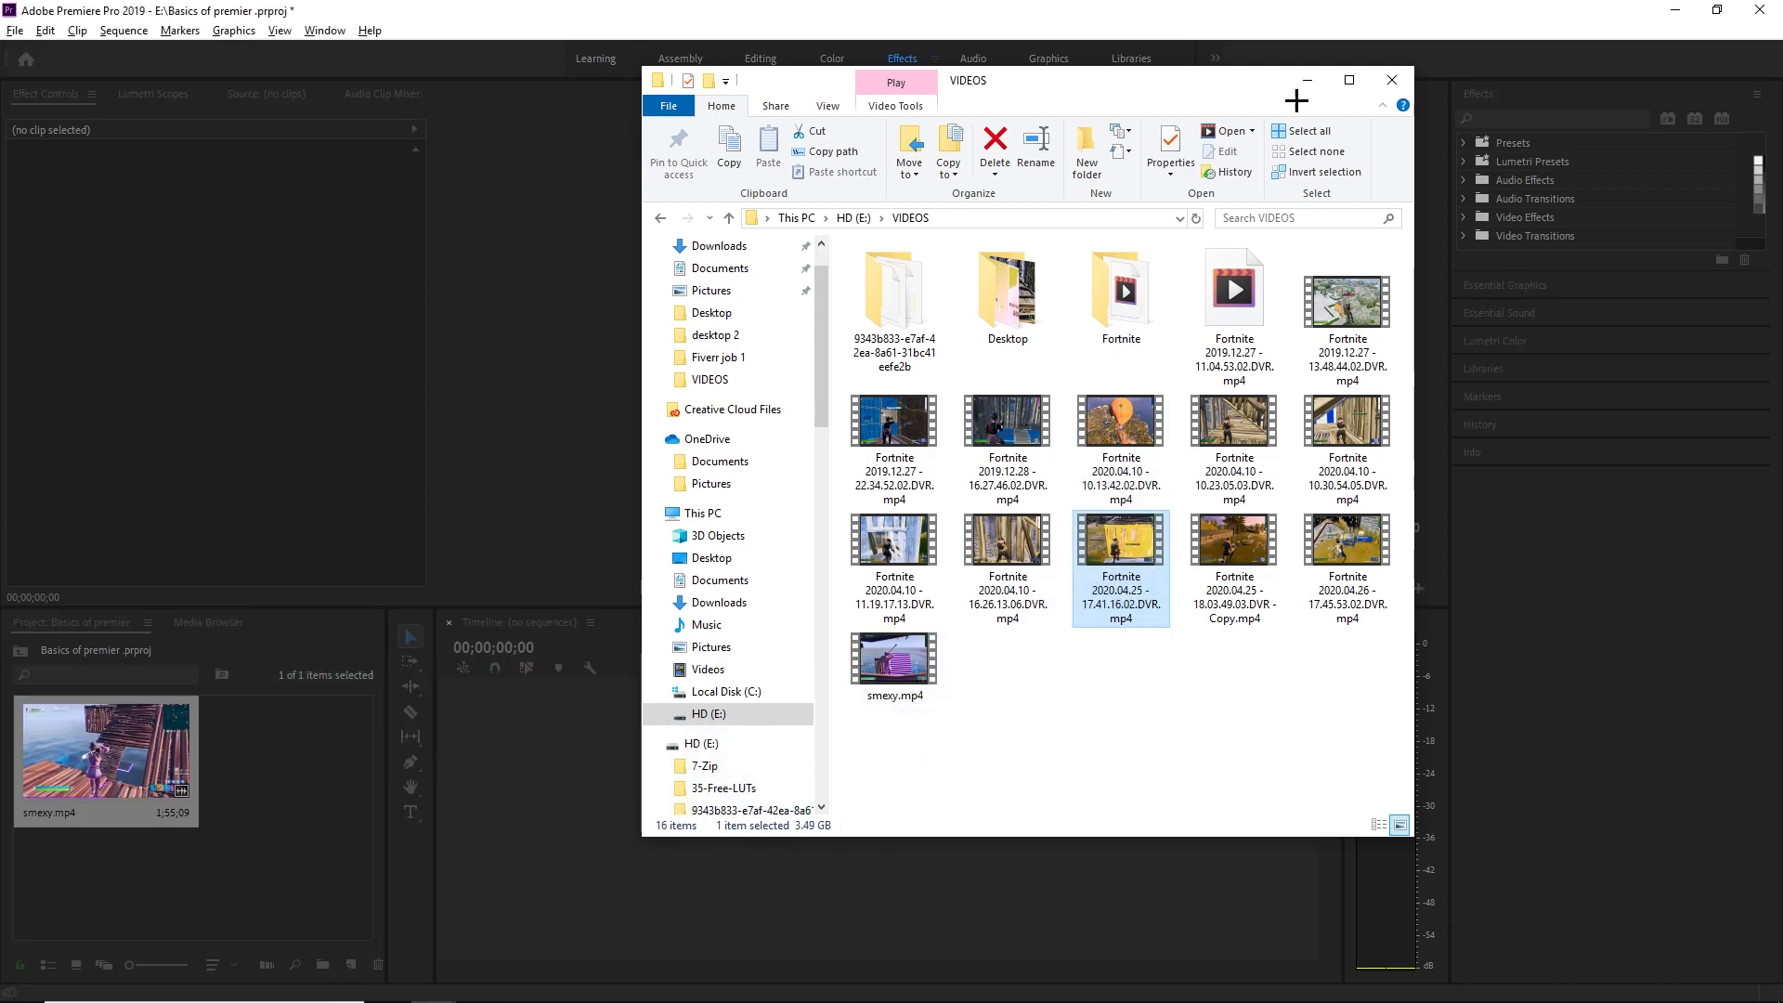
click(1397, 80)
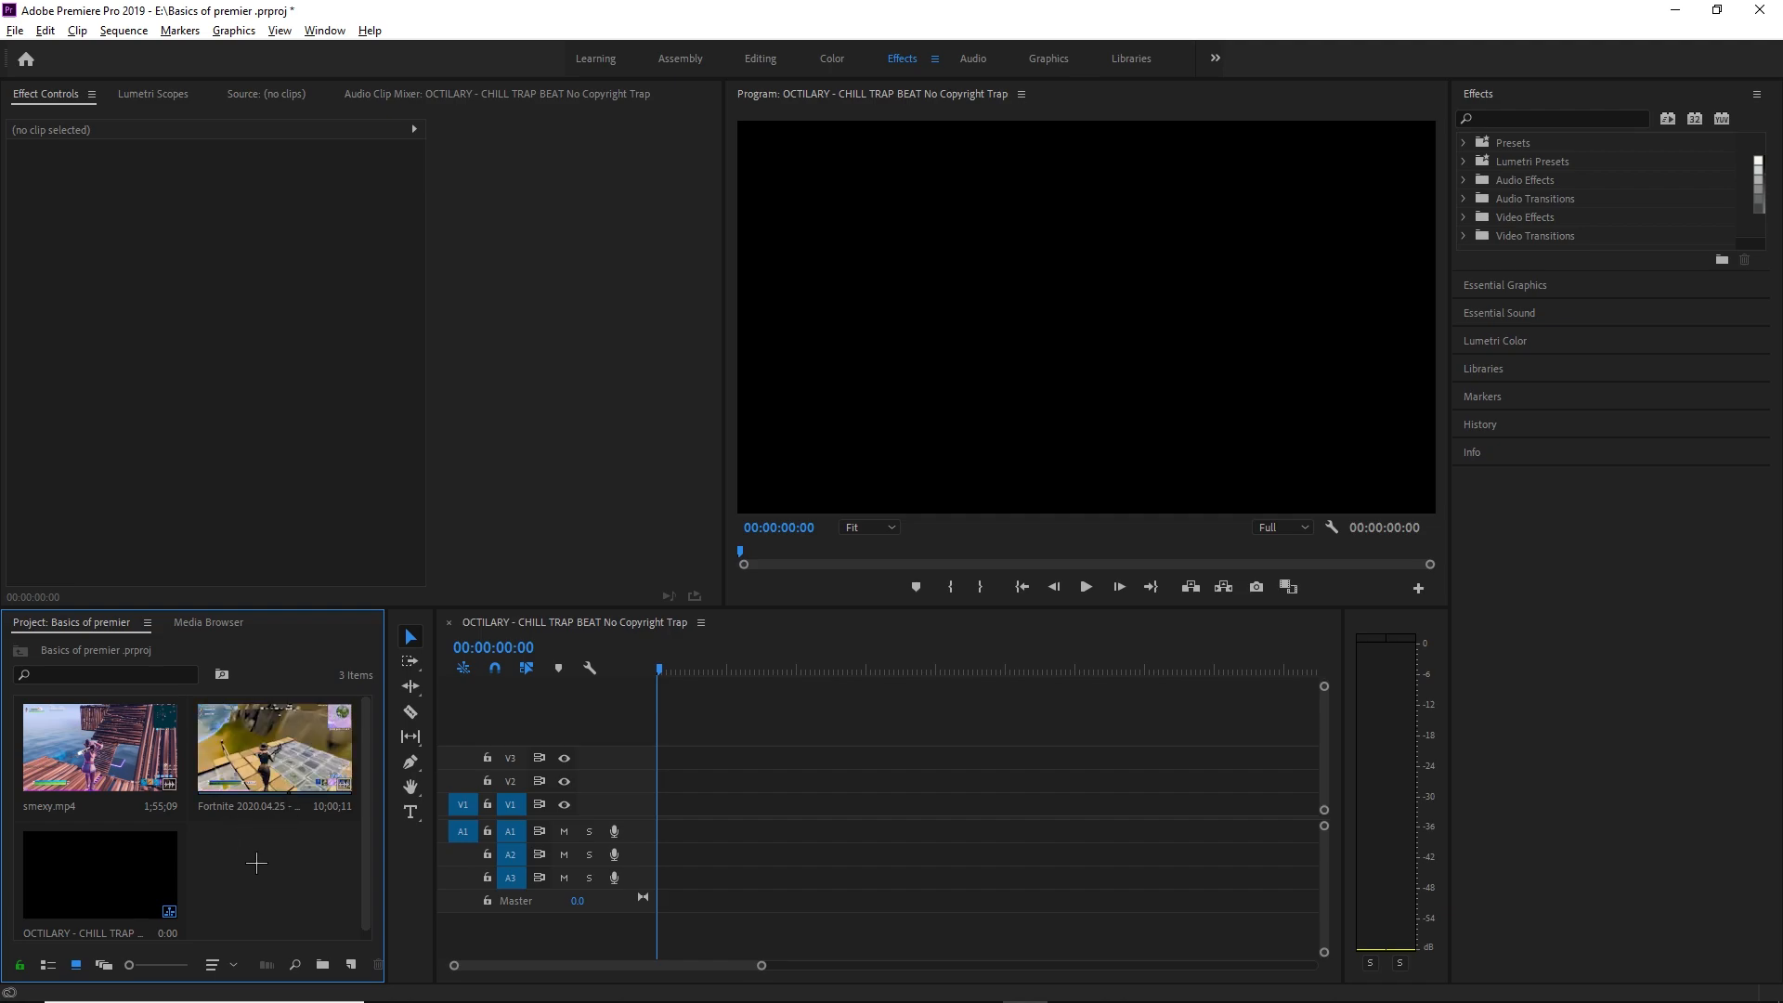
Step: Place smexy.mp4 at the start of the timeline on track V1, followed by the Fortnite 2020.04.25 clip
click(172, 817)
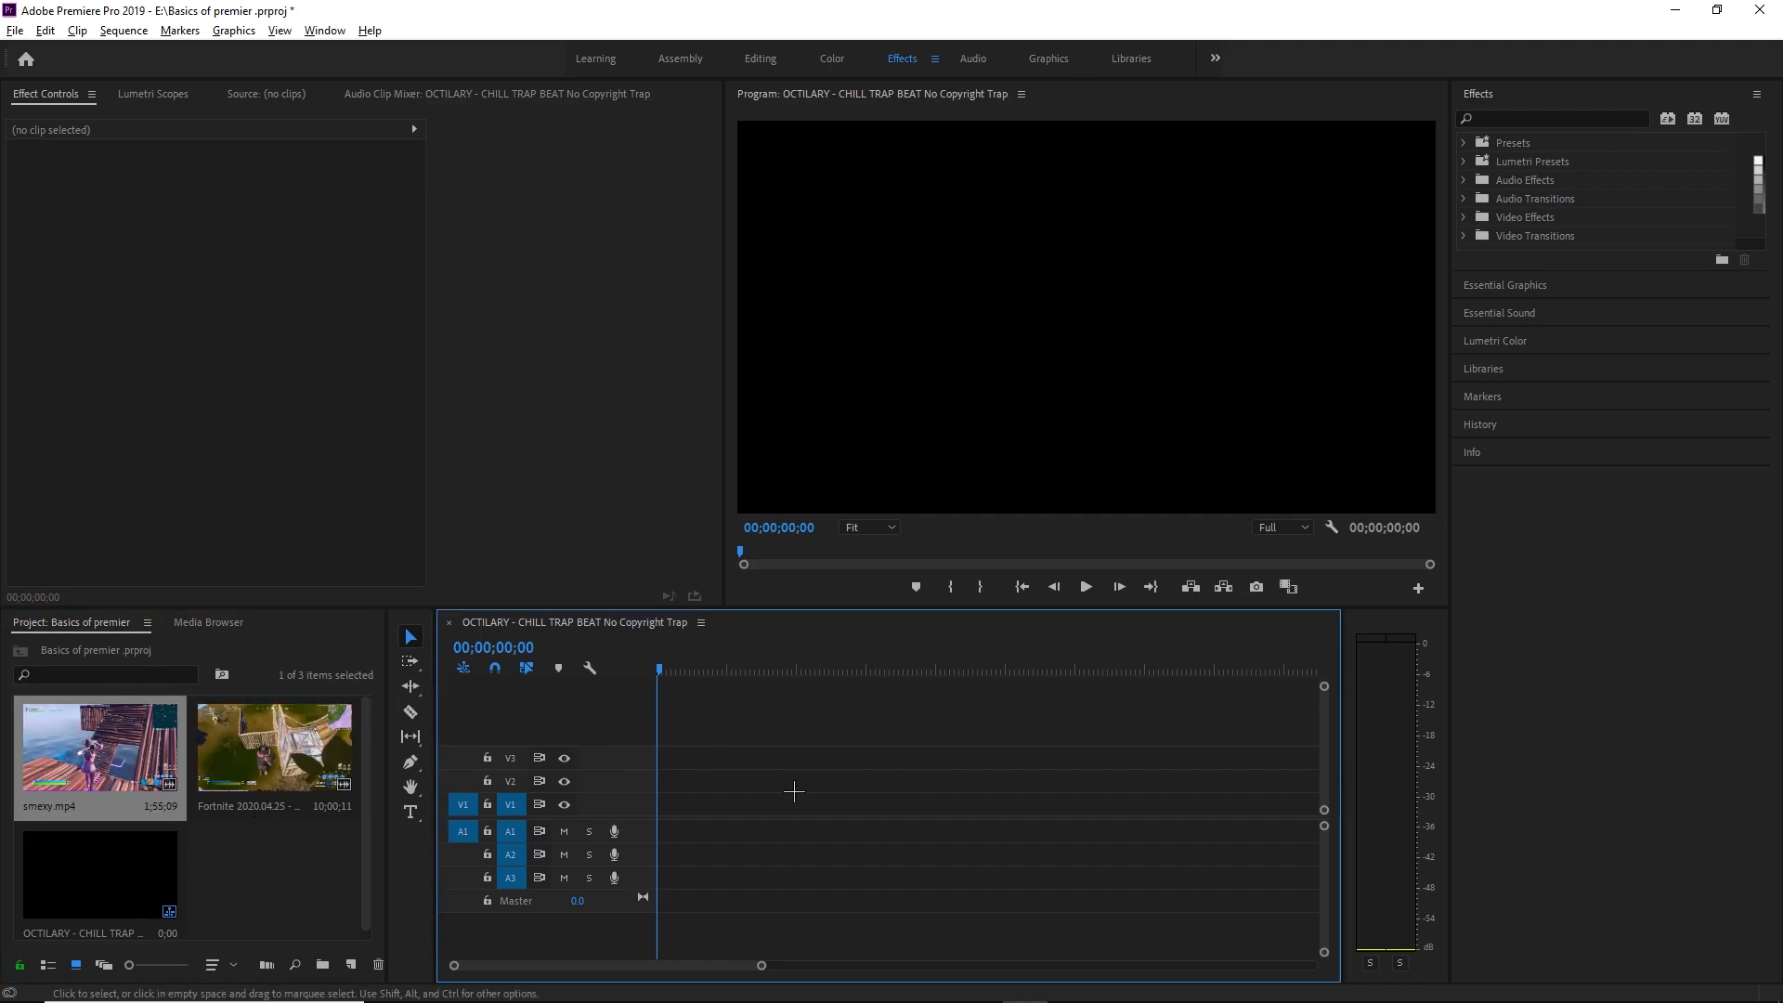
click(139, 818)
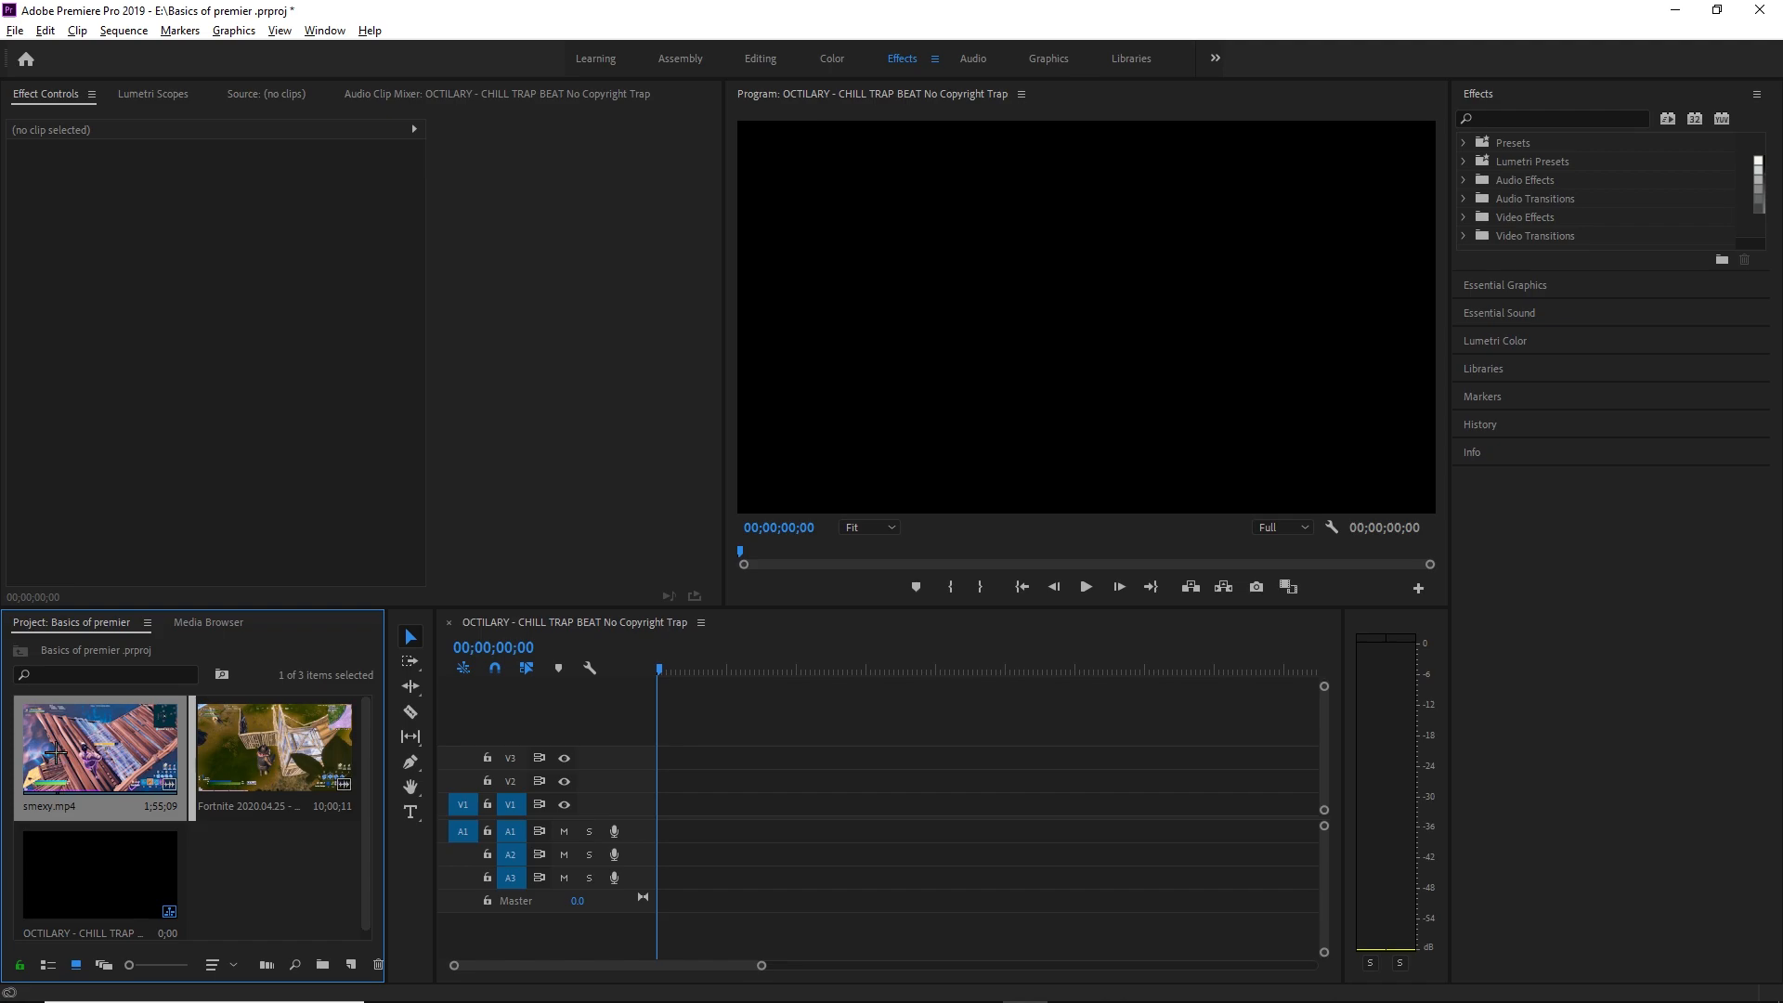
drag(118, 757, 746, 785)
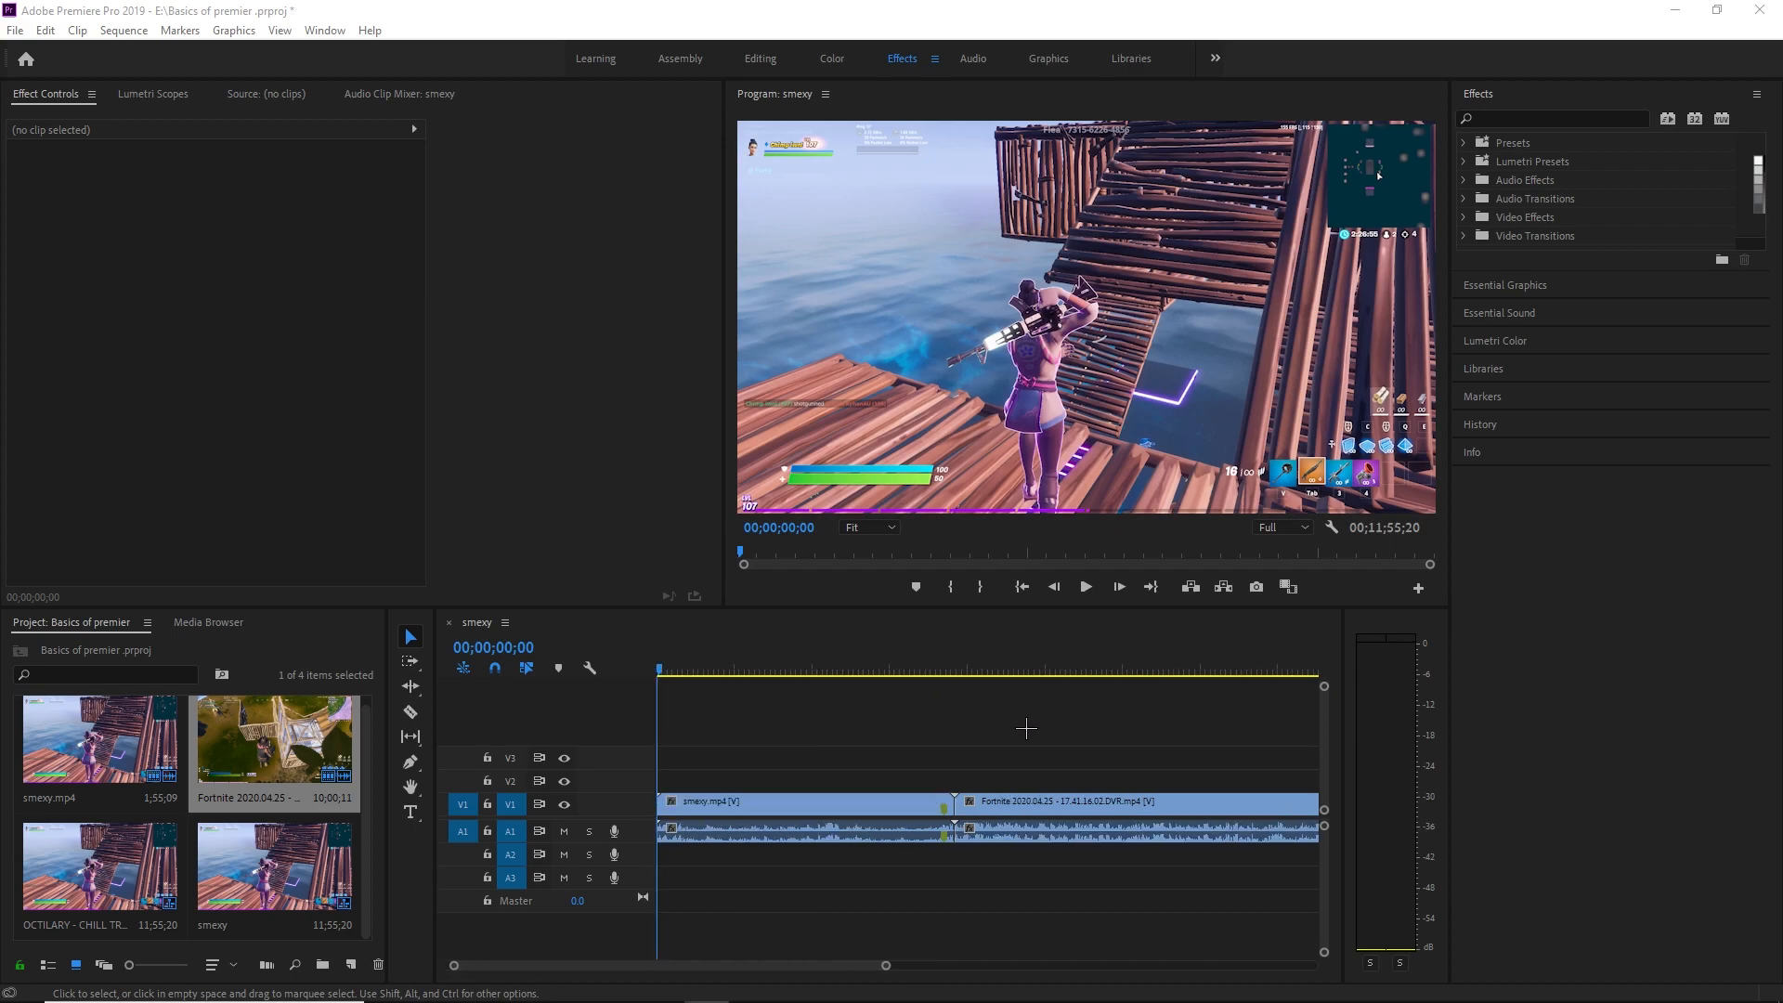
Step: Trim the cut point between smexy.mp4 and the Fortnite clip slightly on track V1
scroll(1007, 724, down, 3)
drag(879, 965, 753, 935)
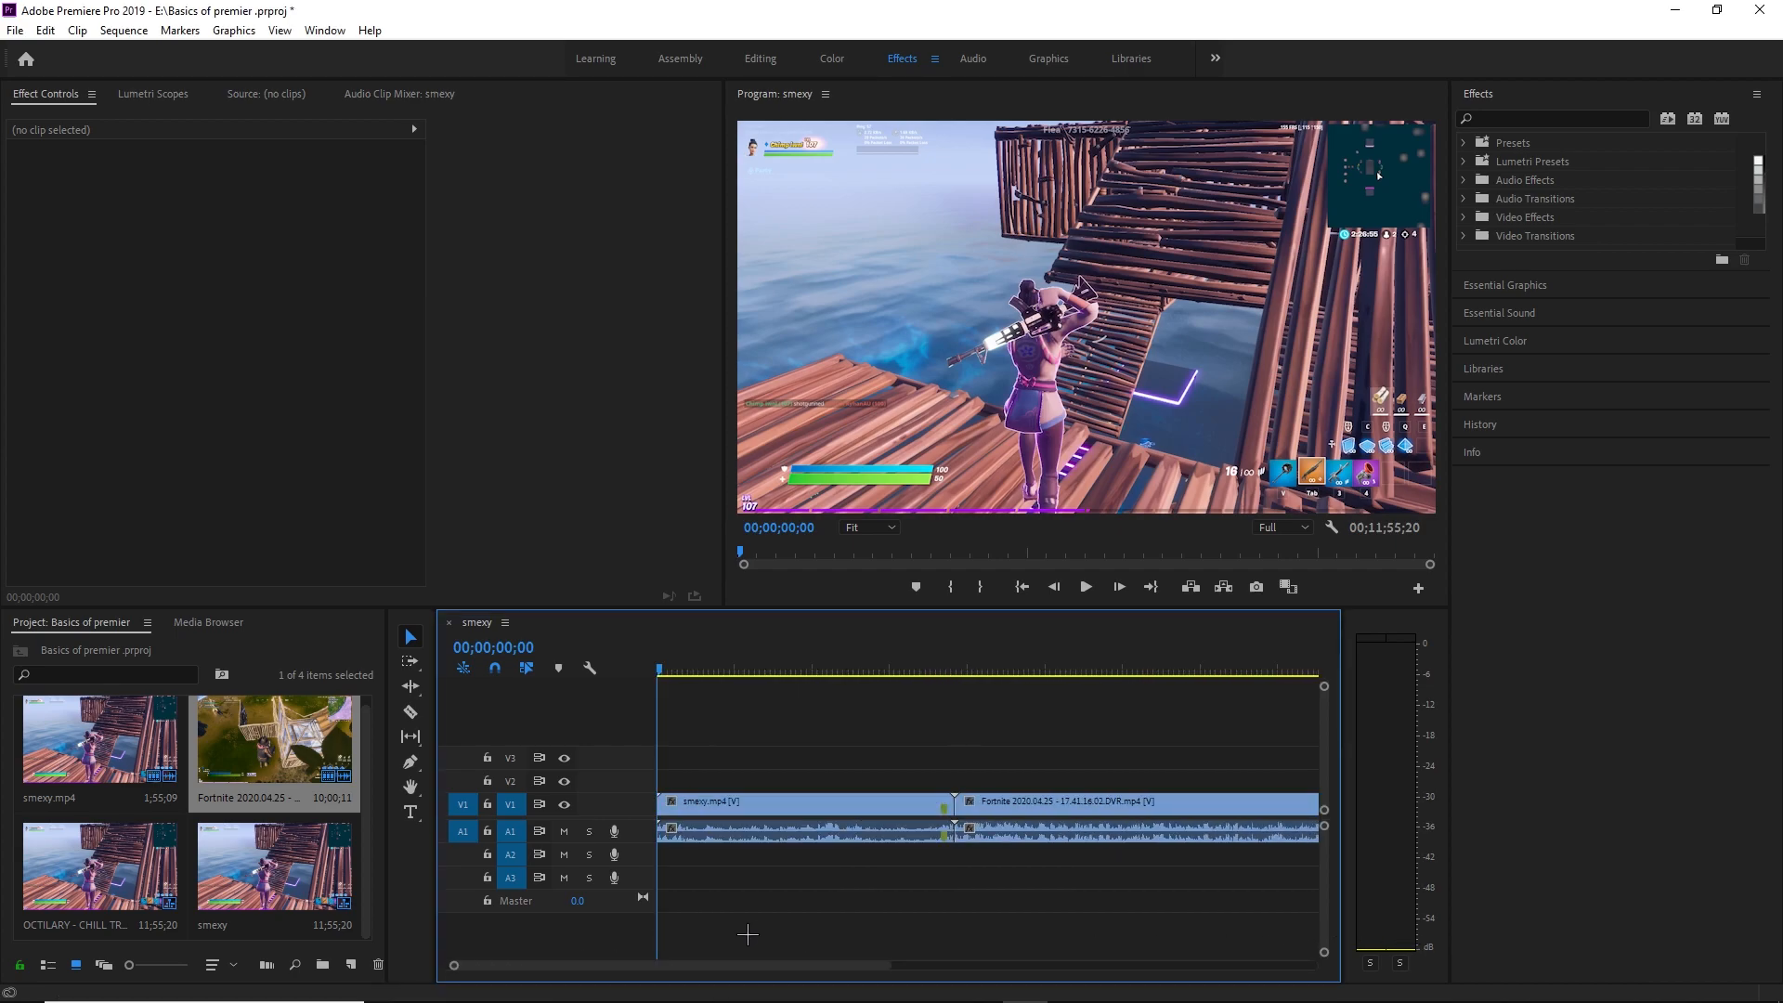
scroll(1086, 771, down, 5)
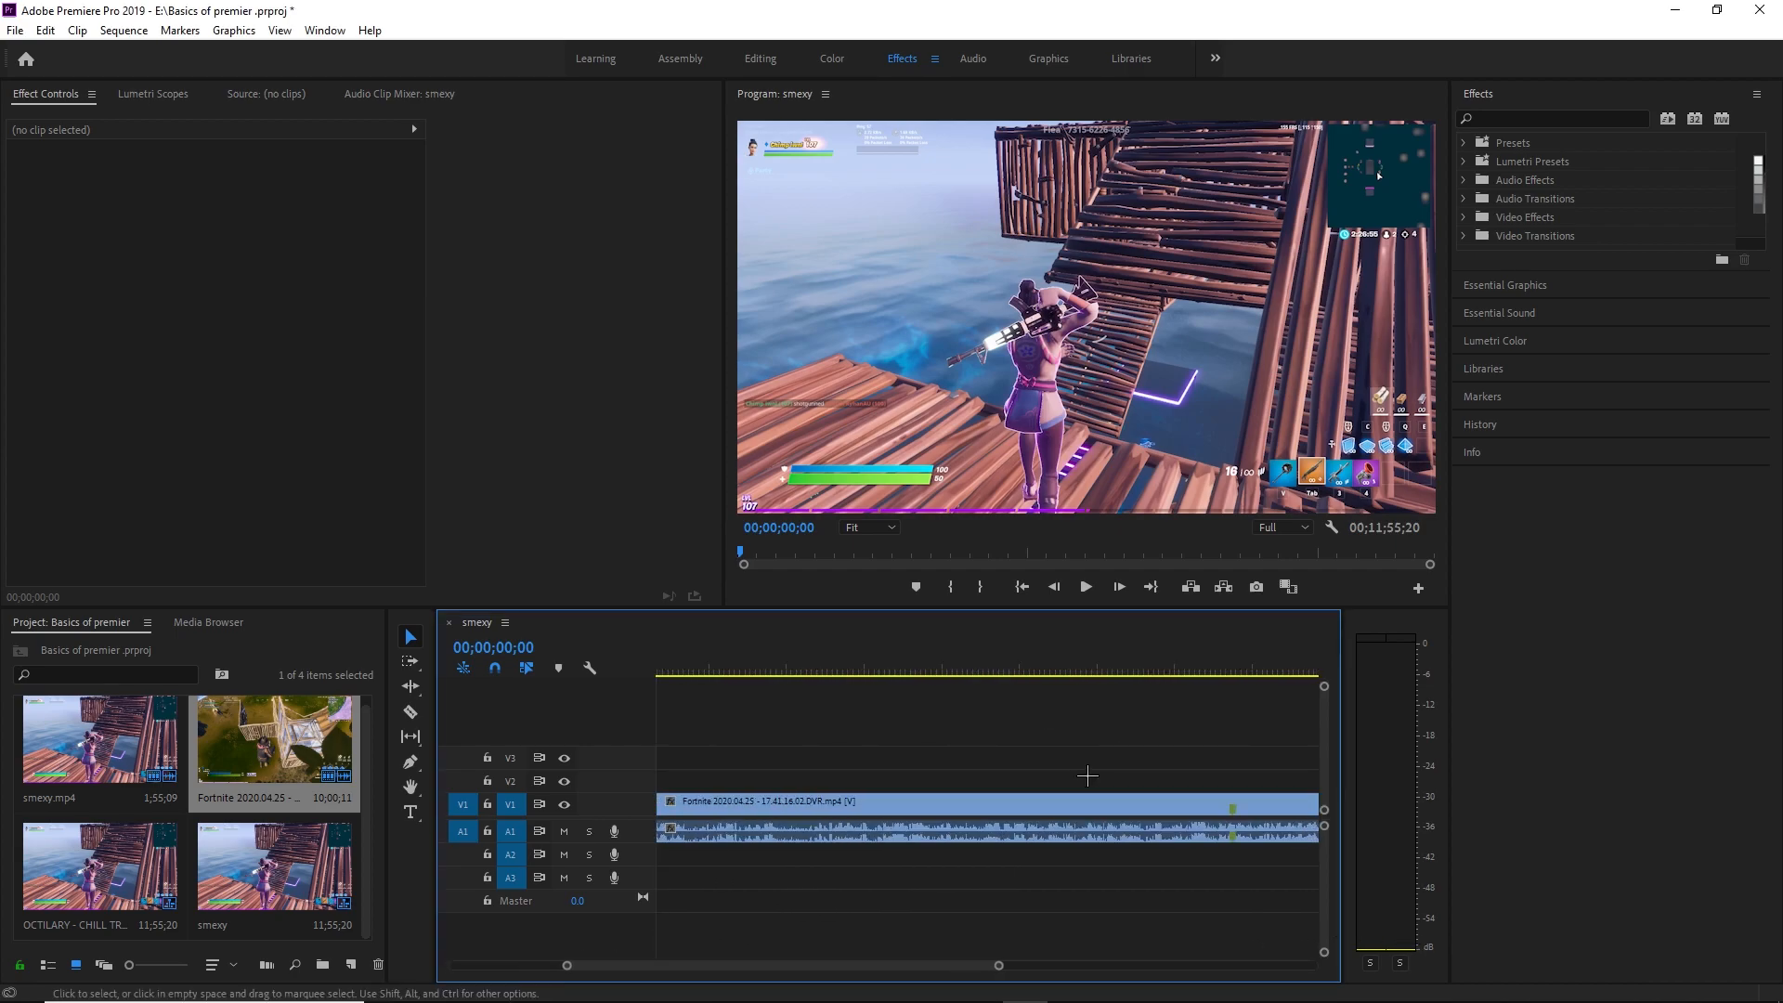
scroll(1241, 779, up, 5)
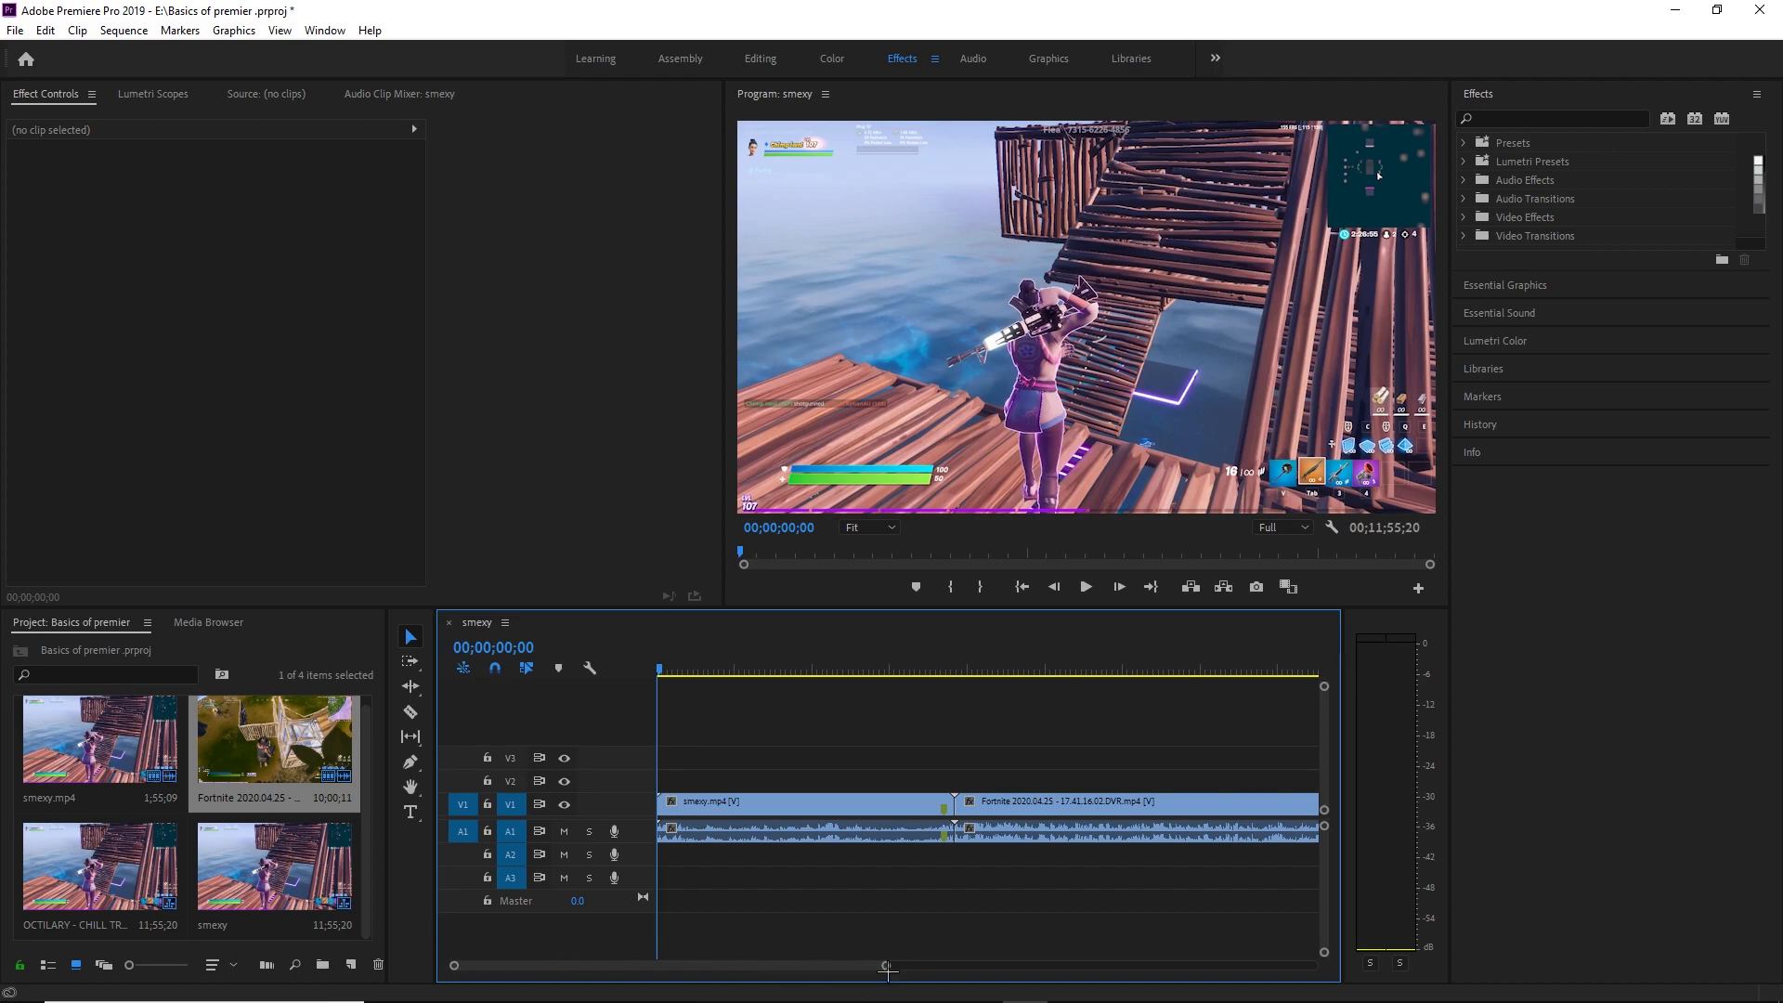
mouse_move(886, 970)
mouse_down()
mouse_move(637, 956)
mouse_move(1492, 967)
mouse_move(1425, 955)
mouse_move(1532, 947)
mouse_move(1439, 955)
mouse_up()
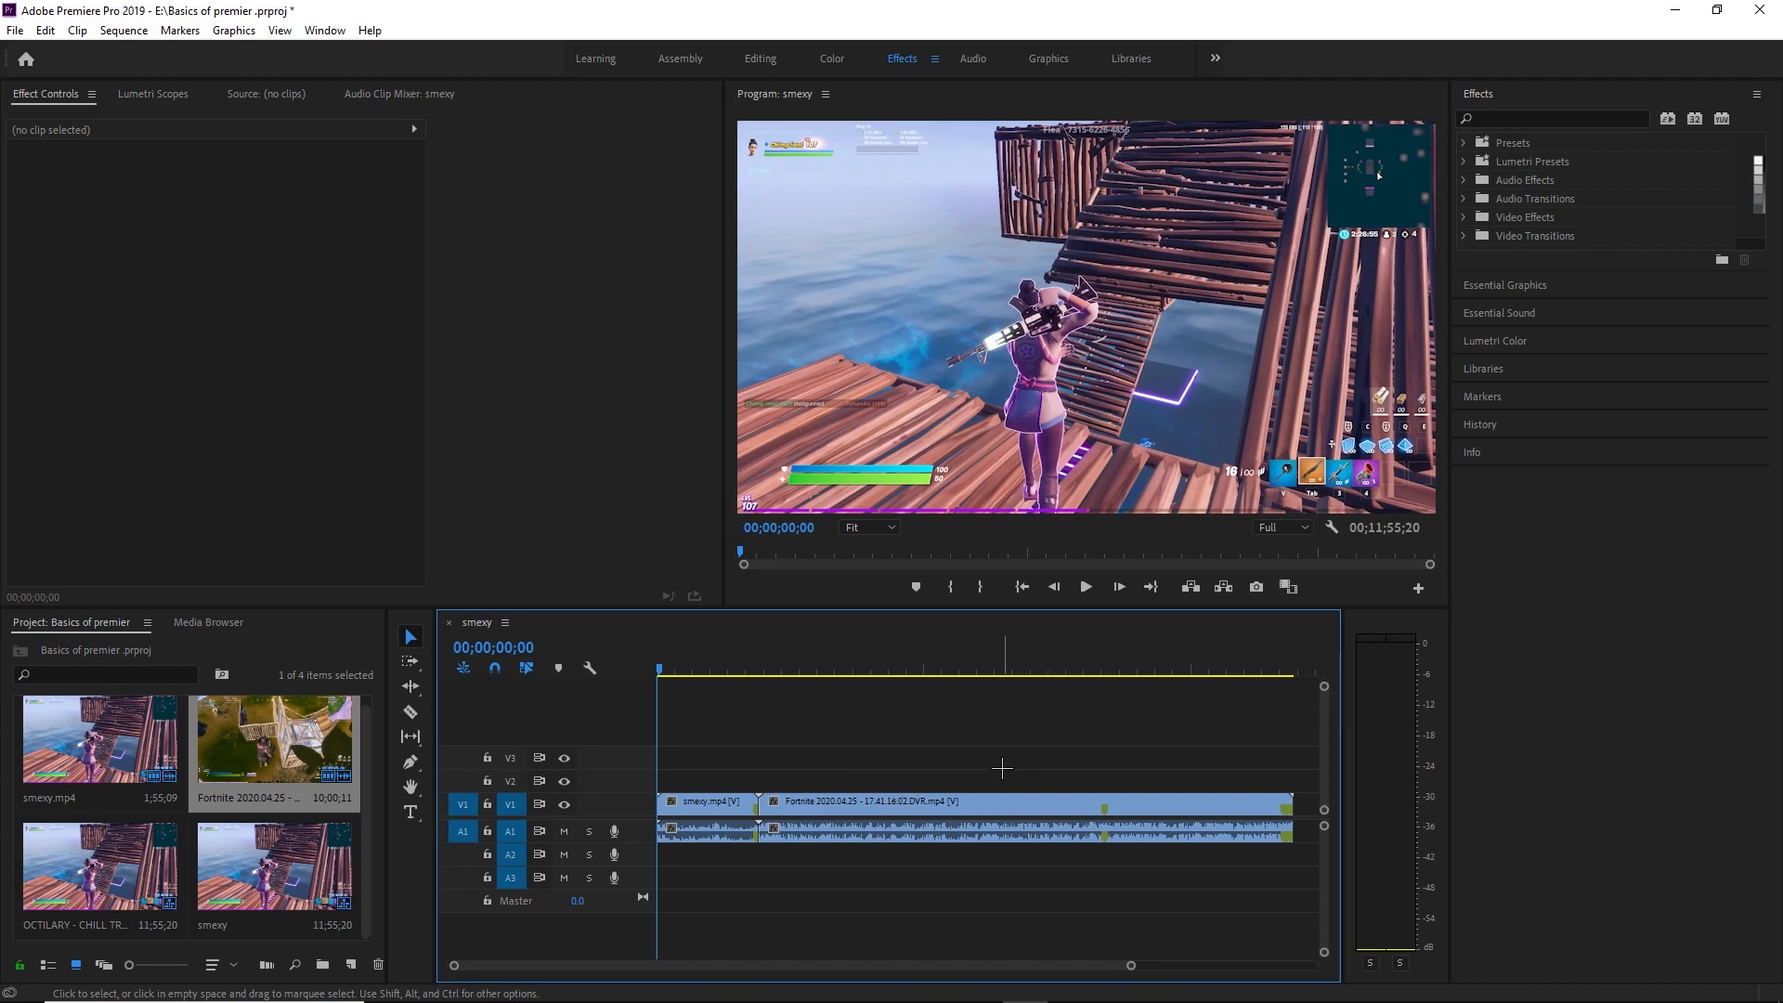
click(966, 802)
scroll(1087, 788, down, 3)
scroll(882, 789, up, 3)
mouse_move(887, 800)
mouse_down()
mouse_move(1063, 810)
mouse_move(893, 817)
mouse_up()
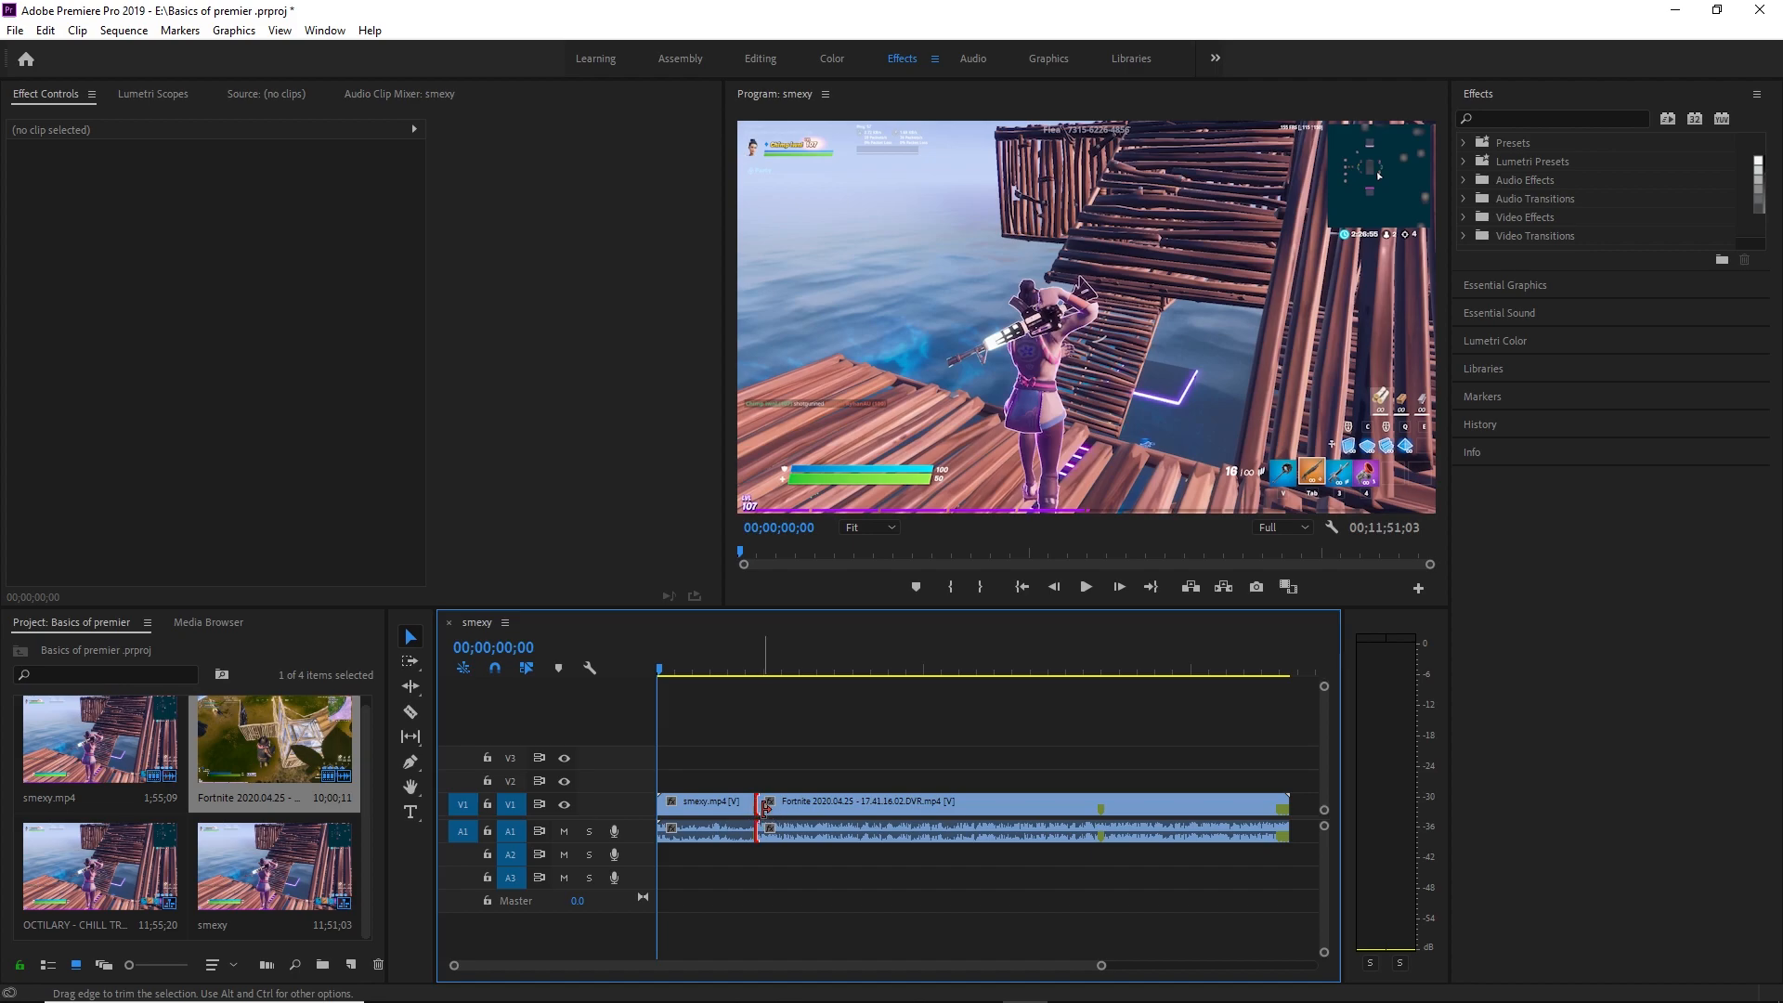
mouse_move(762, 811)
mouse_down()
mouse_move(867, 809)
mouse_move(764, 827)
mouse_up()
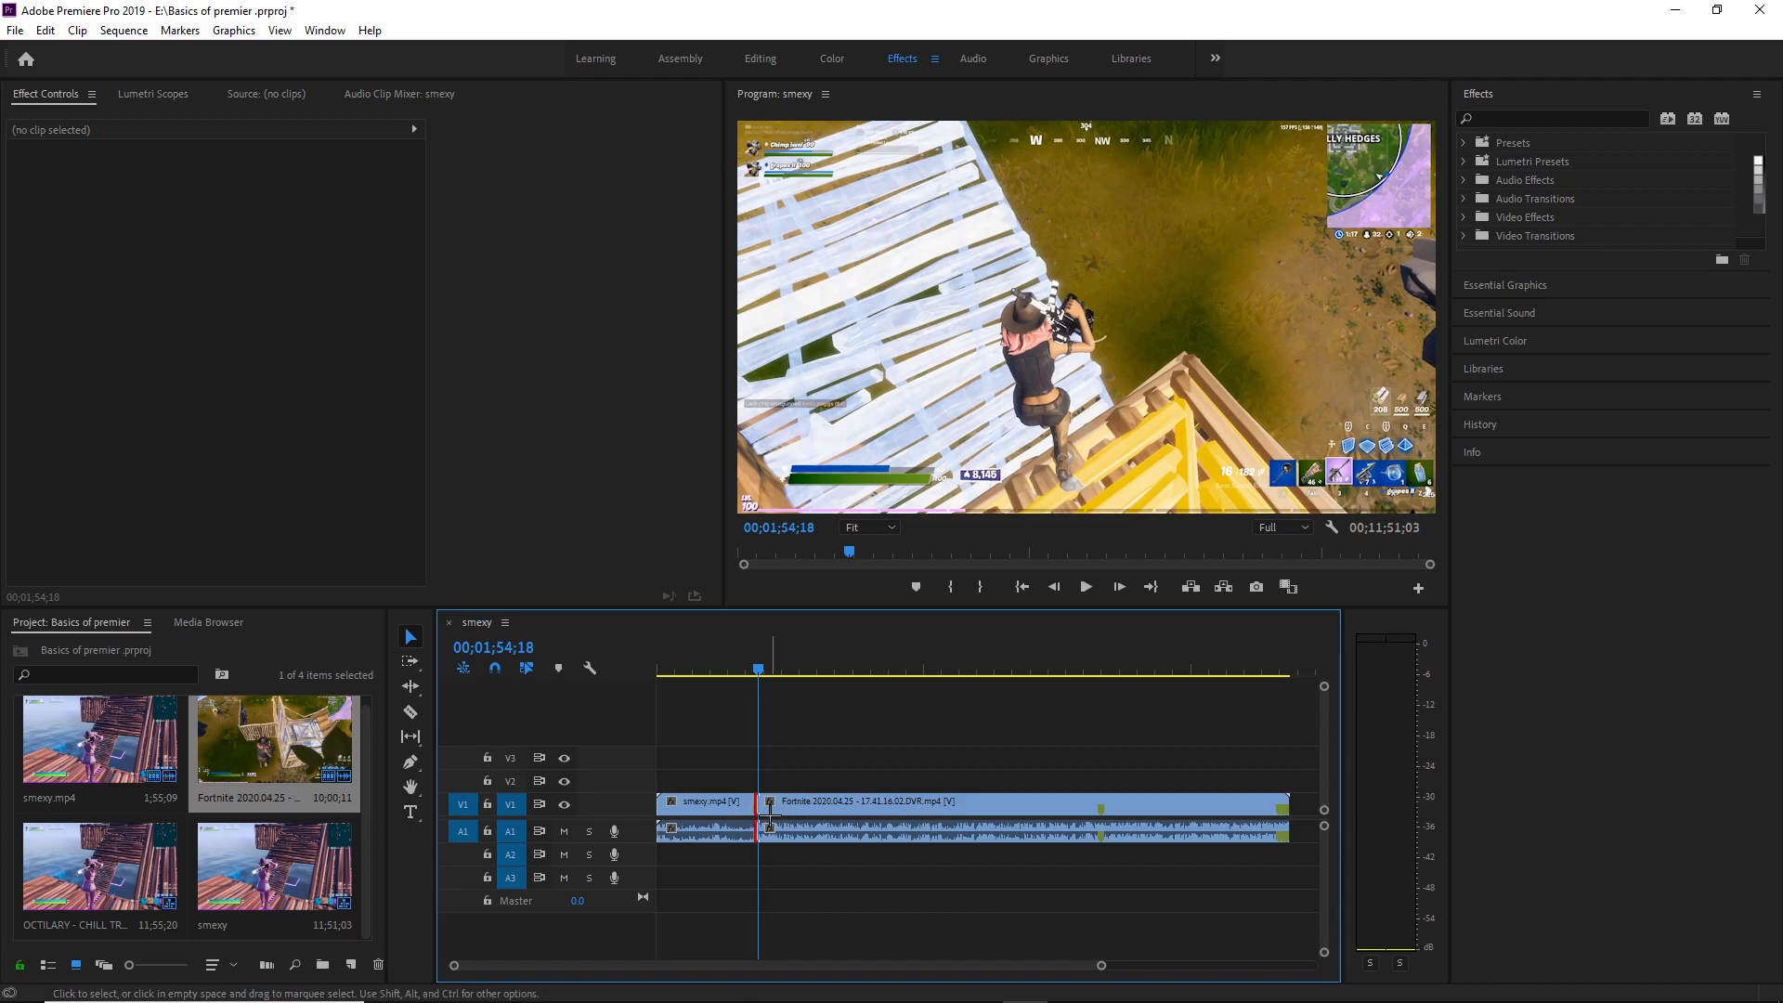
Step: Trim the start of the Fortnite clip to the playhead at 00;04;08;02 and slide it back against smexy.mp4
drag(883, 670, 877, 673)
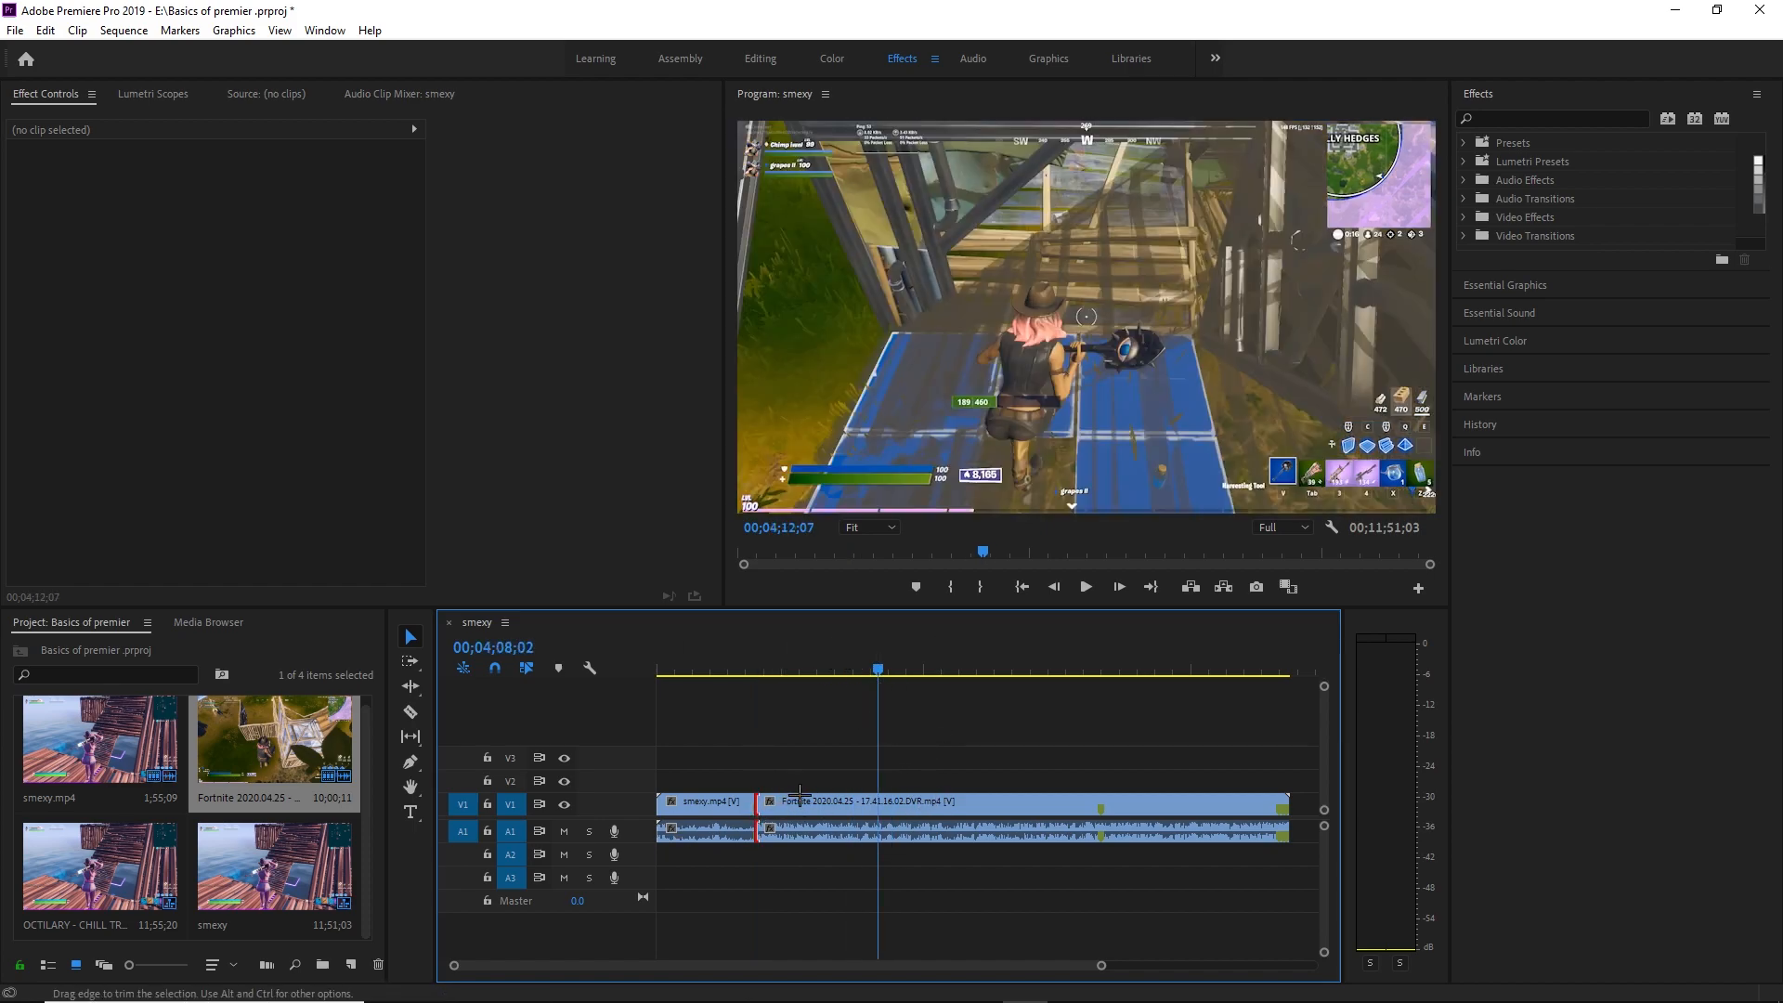
drag(768, 748, 880, 801)
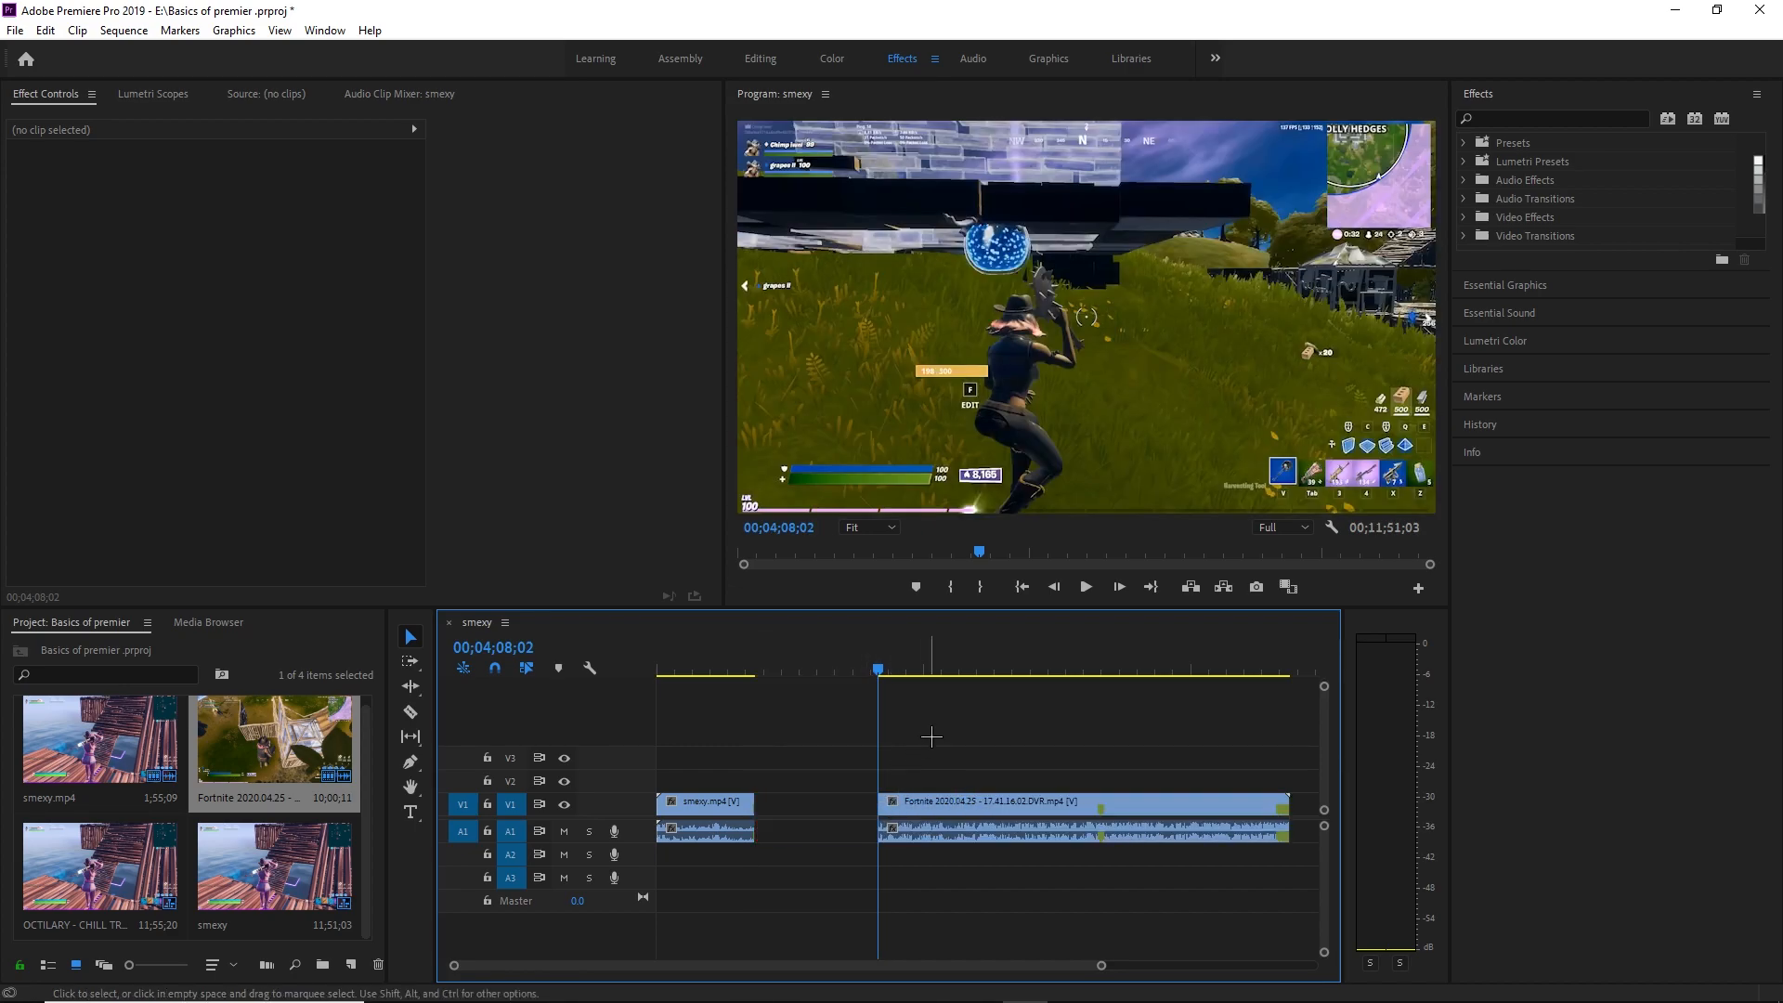
click(920, 809)
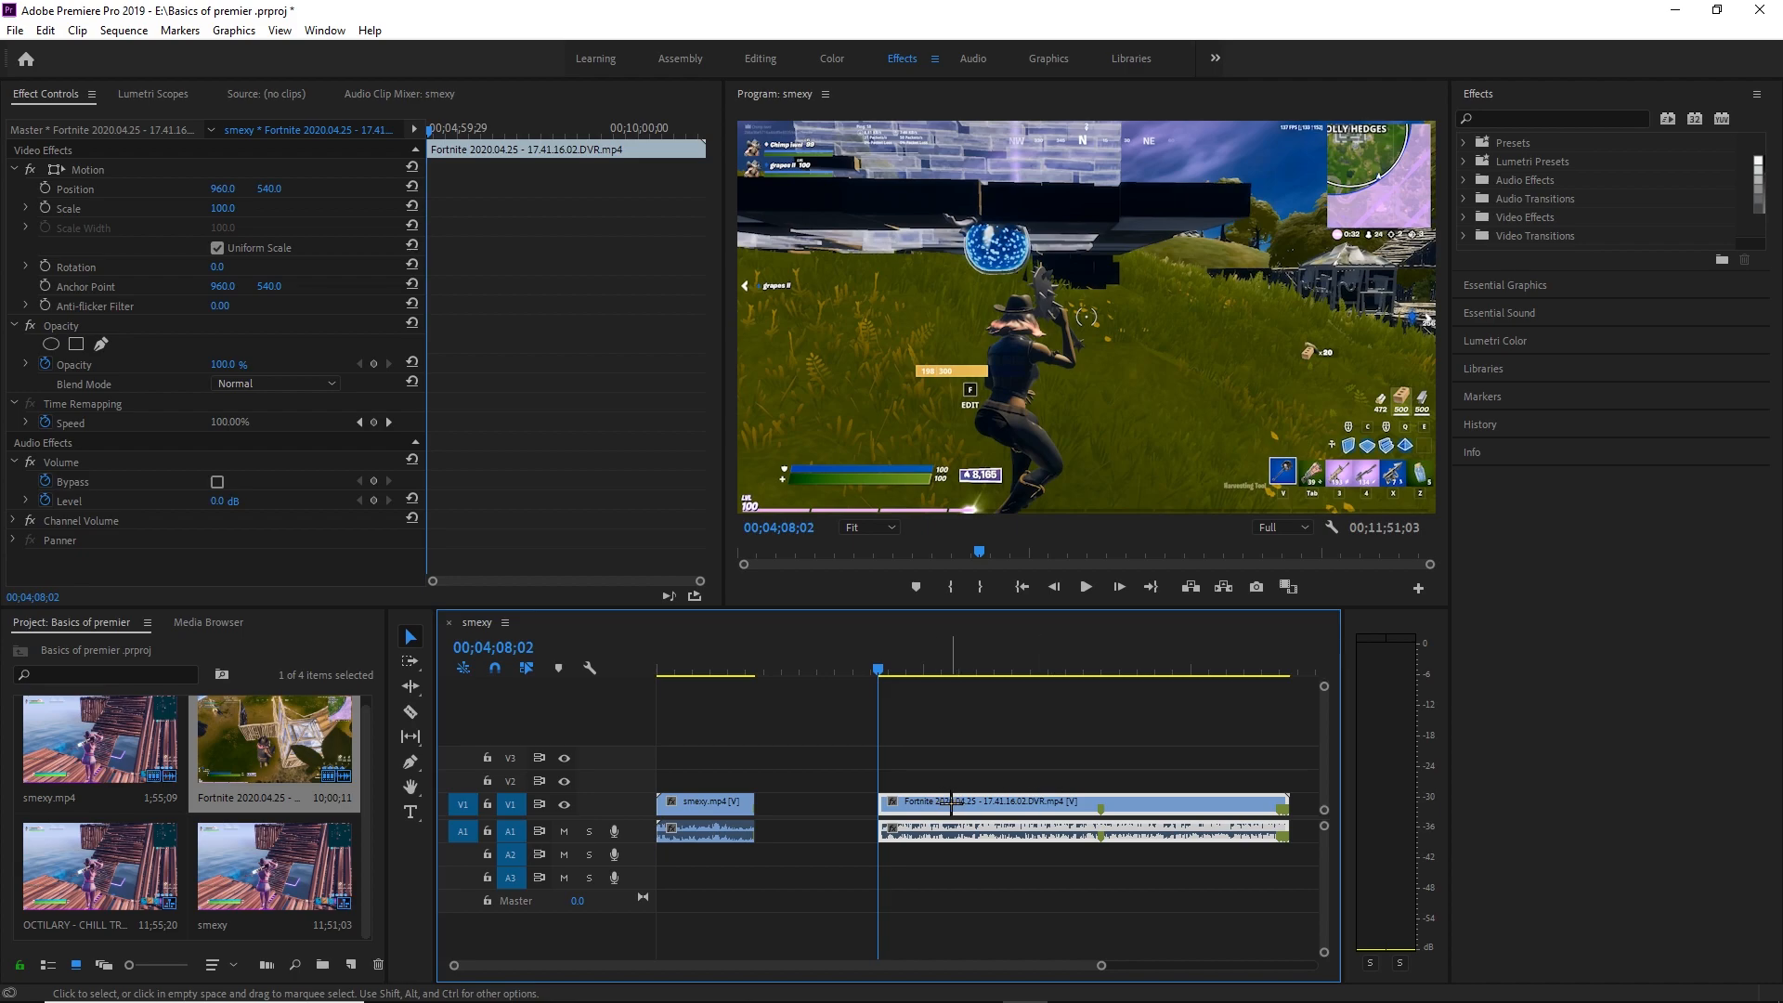
drag(946, 804, 822, 804)
Step: Split the Fortnite clip on track V1 around its middle with the Razor tool
click(775, 753)
click(736, 669)
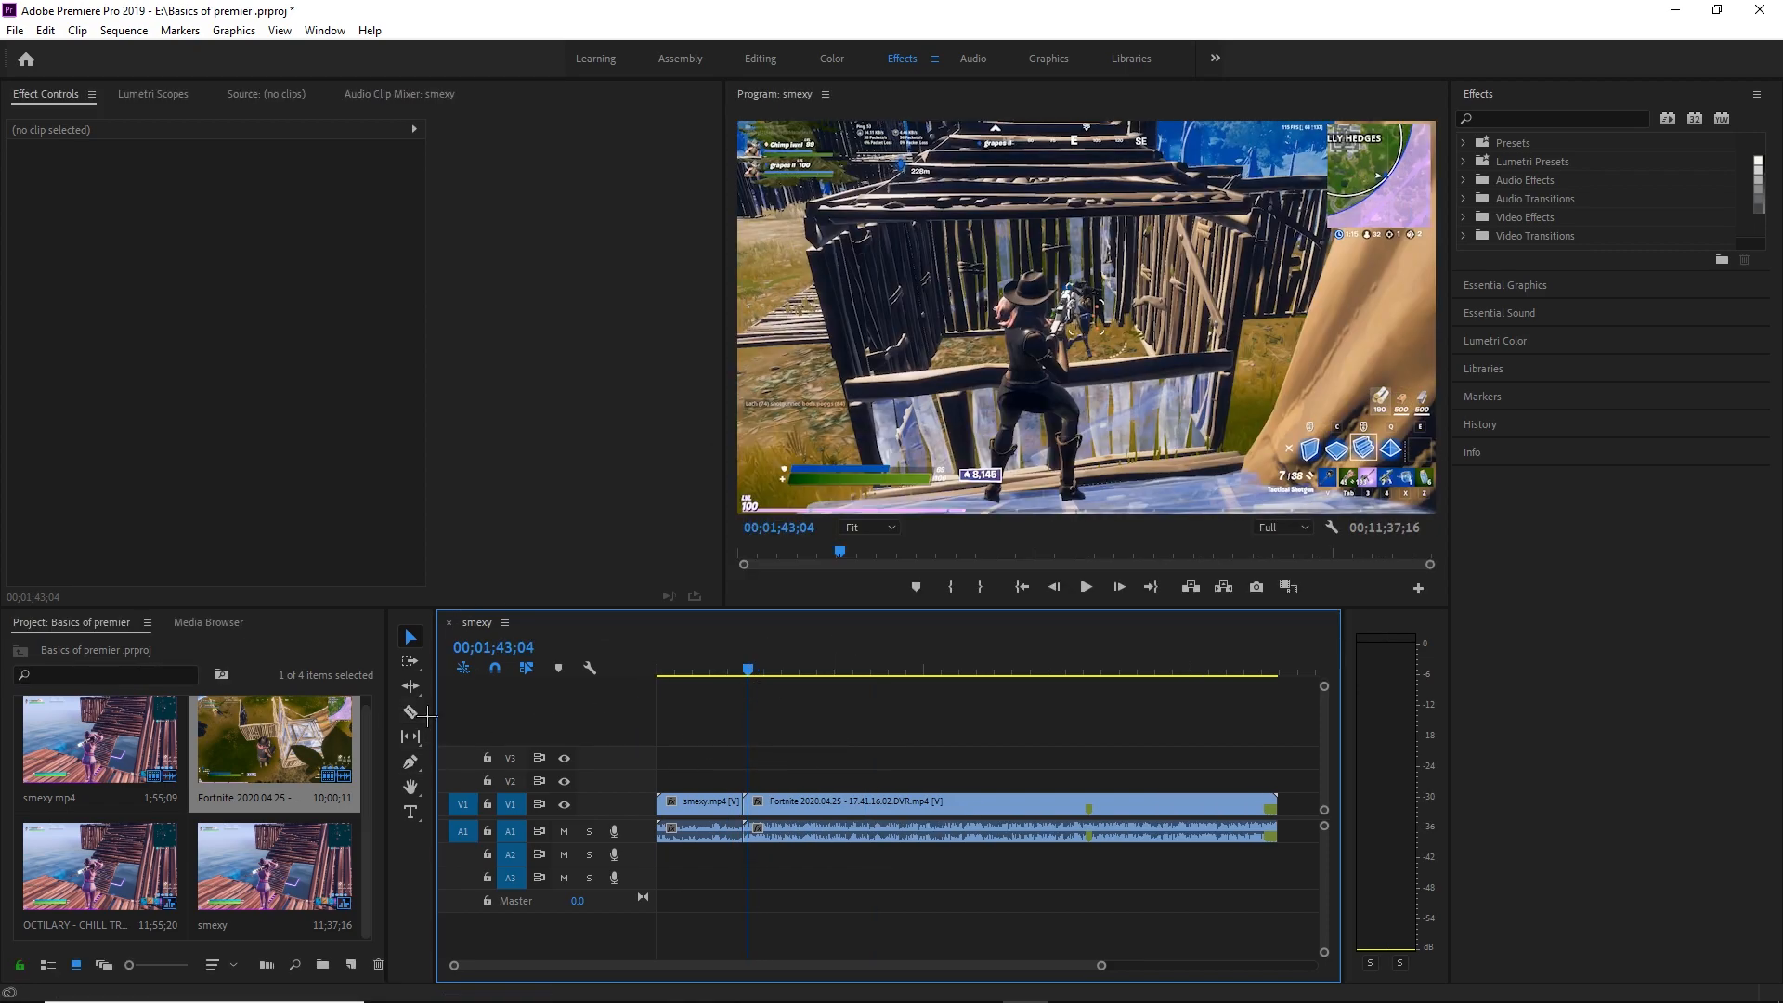
click(411, 712)
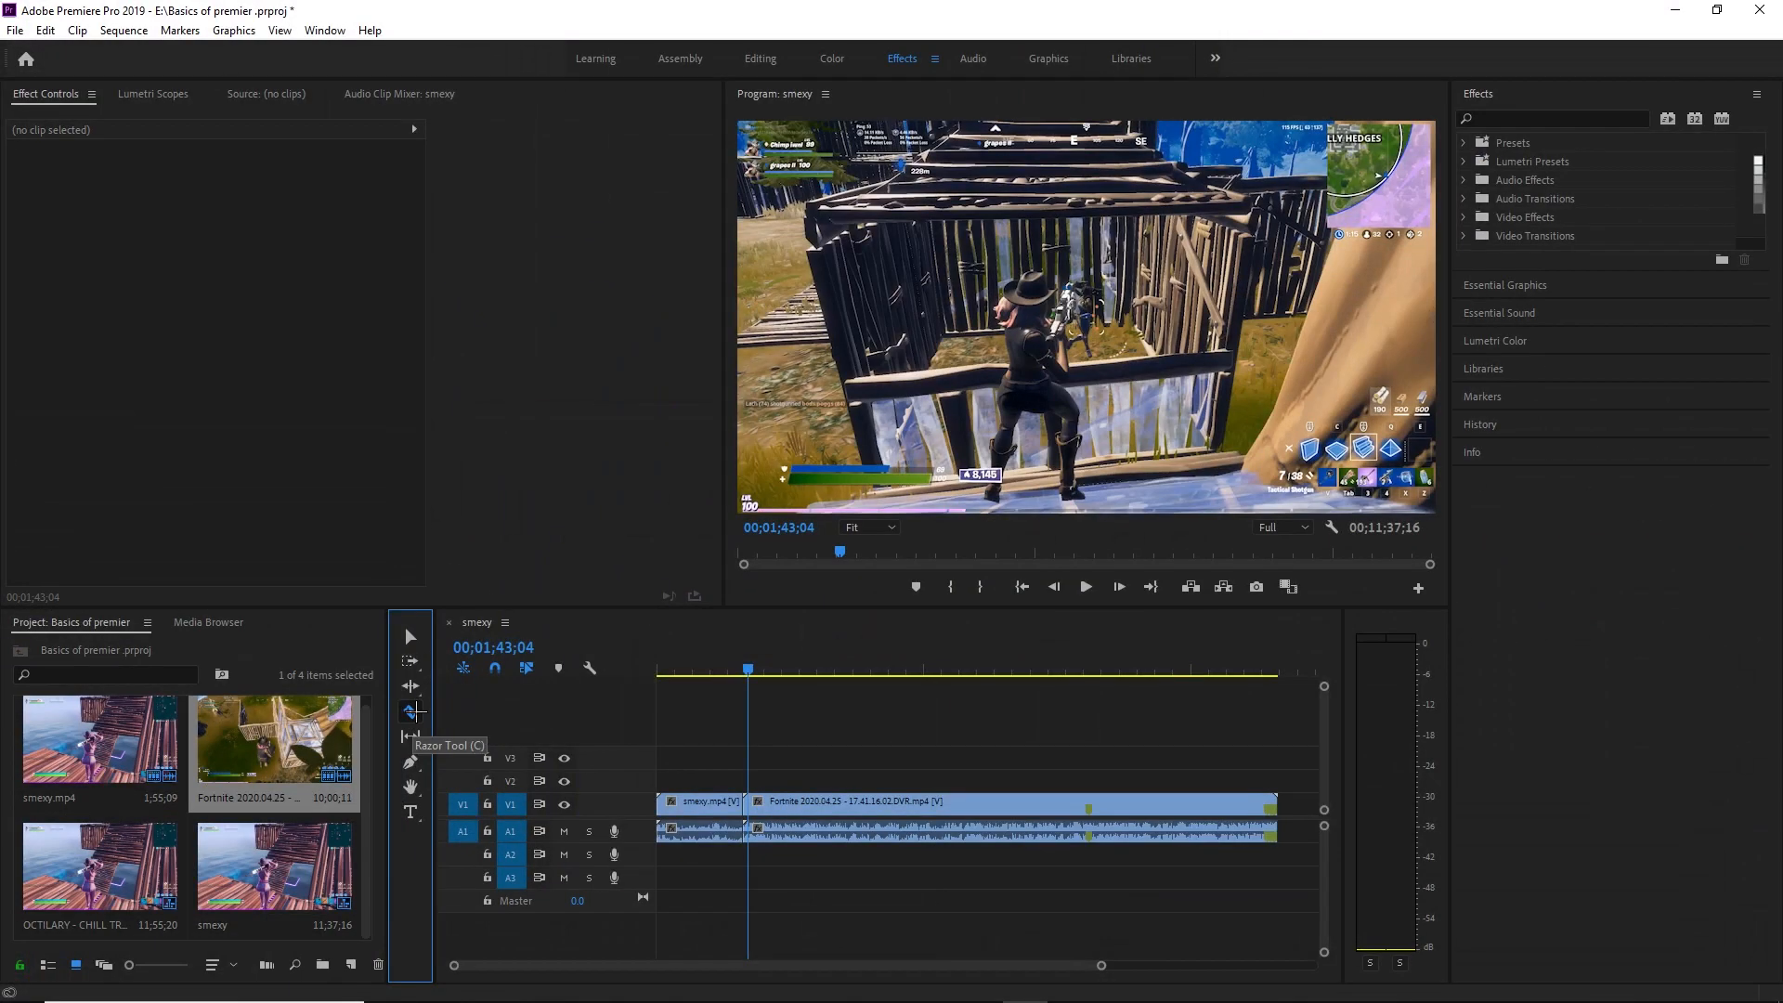
click(409, 636)
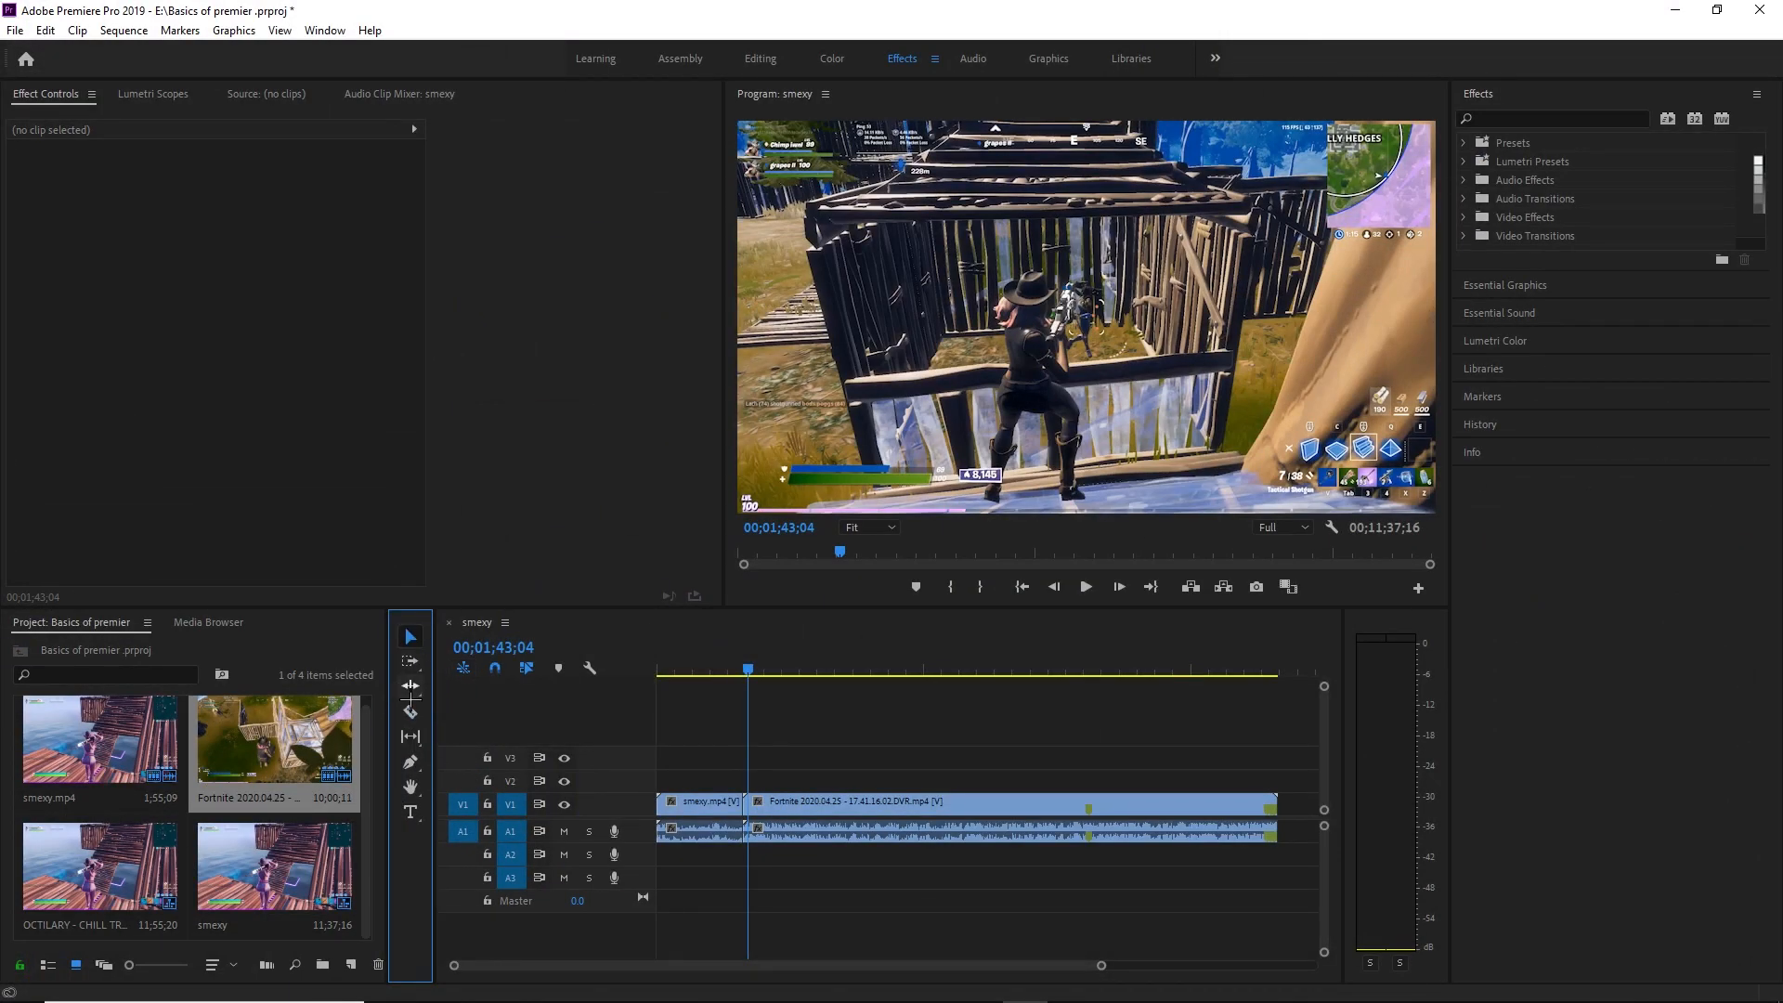
key(c)
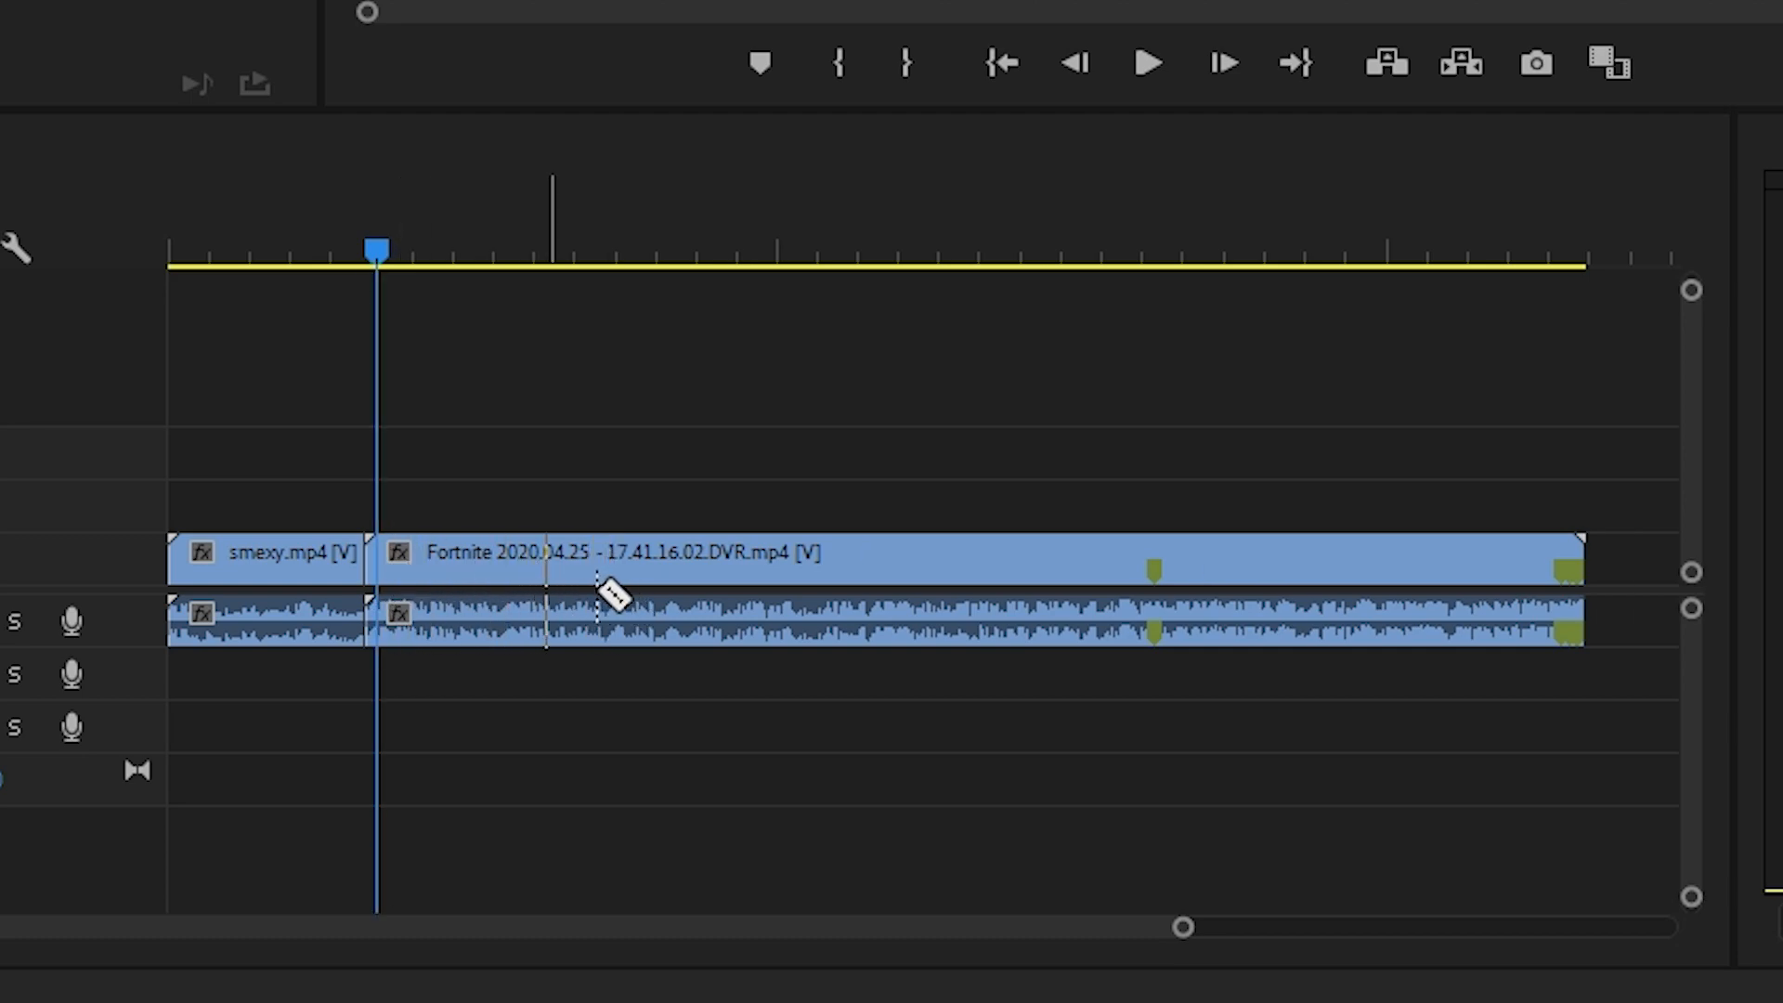
click(884, 585)
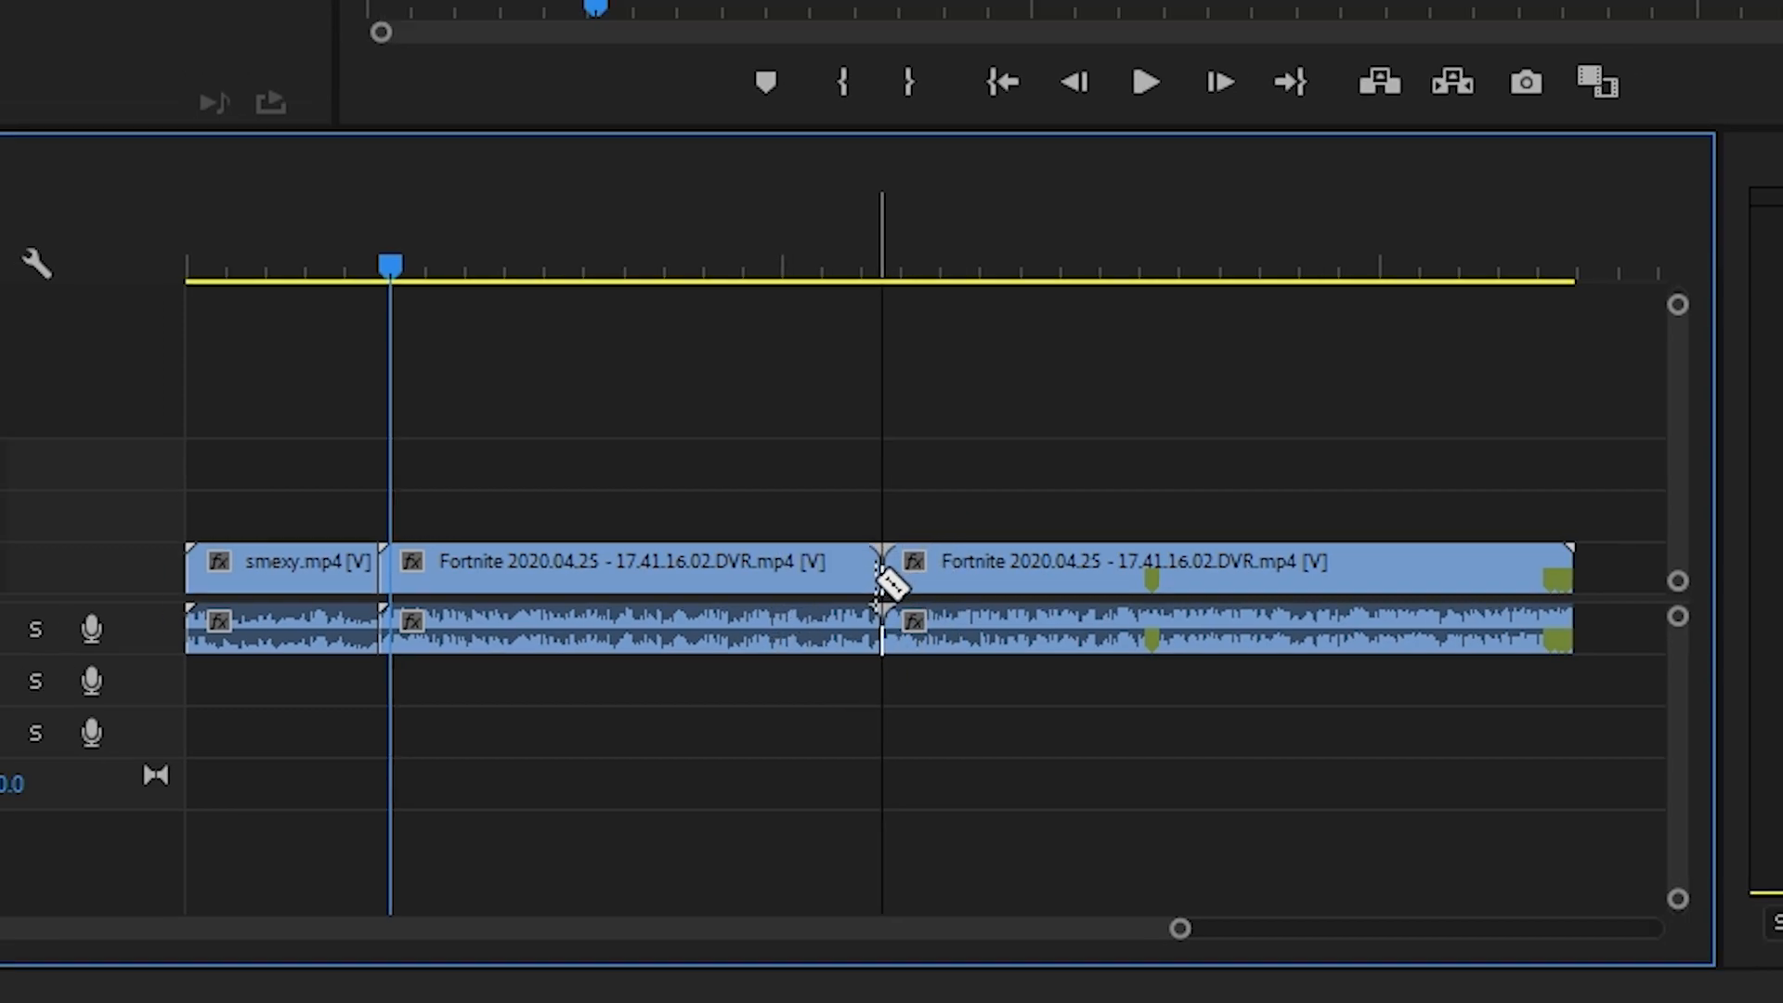
Step: Move the second piece of the split Fortnite clip away and return it flush against the first piece
key(v)
drag(938, 578, 1068, 578)
drag(810, 576, 885, 576)
drag(1039, 802, 873, 804)
drag(1062, 801, 1024, 802)
click(984, 740)
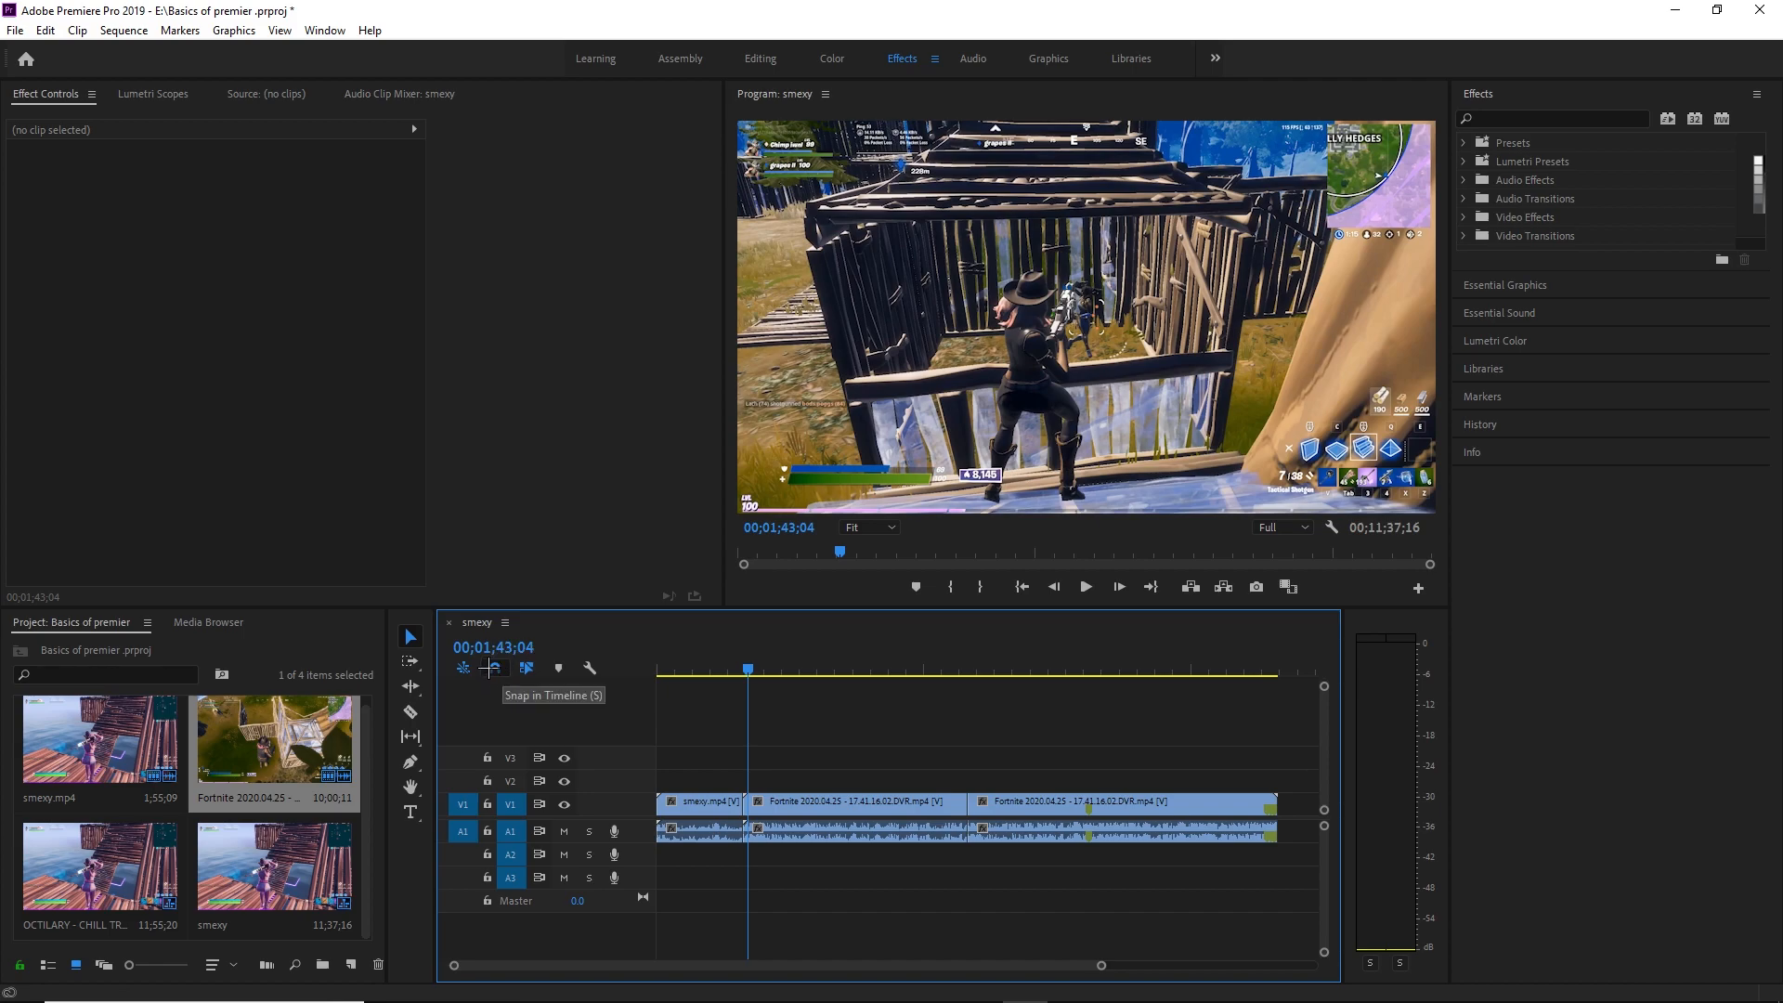
Step: Speed up the second Fortnite piece by rate-stretching its end much earlier, and play it from 00;05;53;12
click(763, 665)
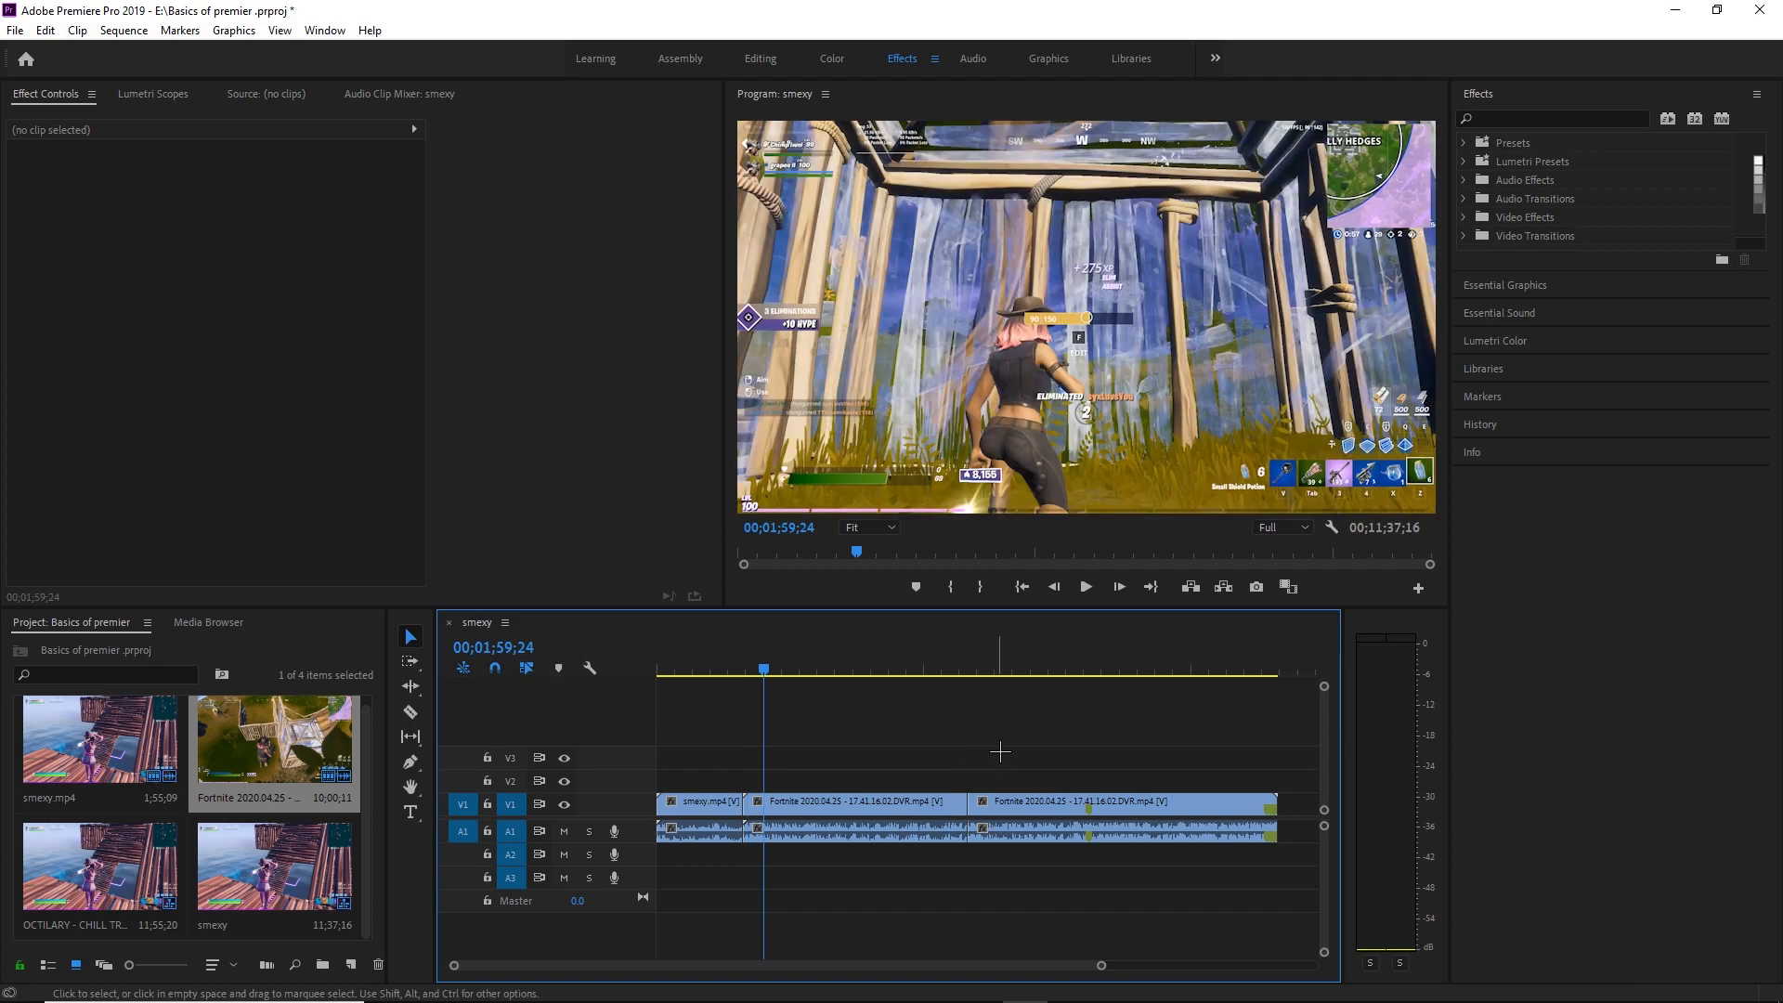
scroll(966, 747, down, 3)
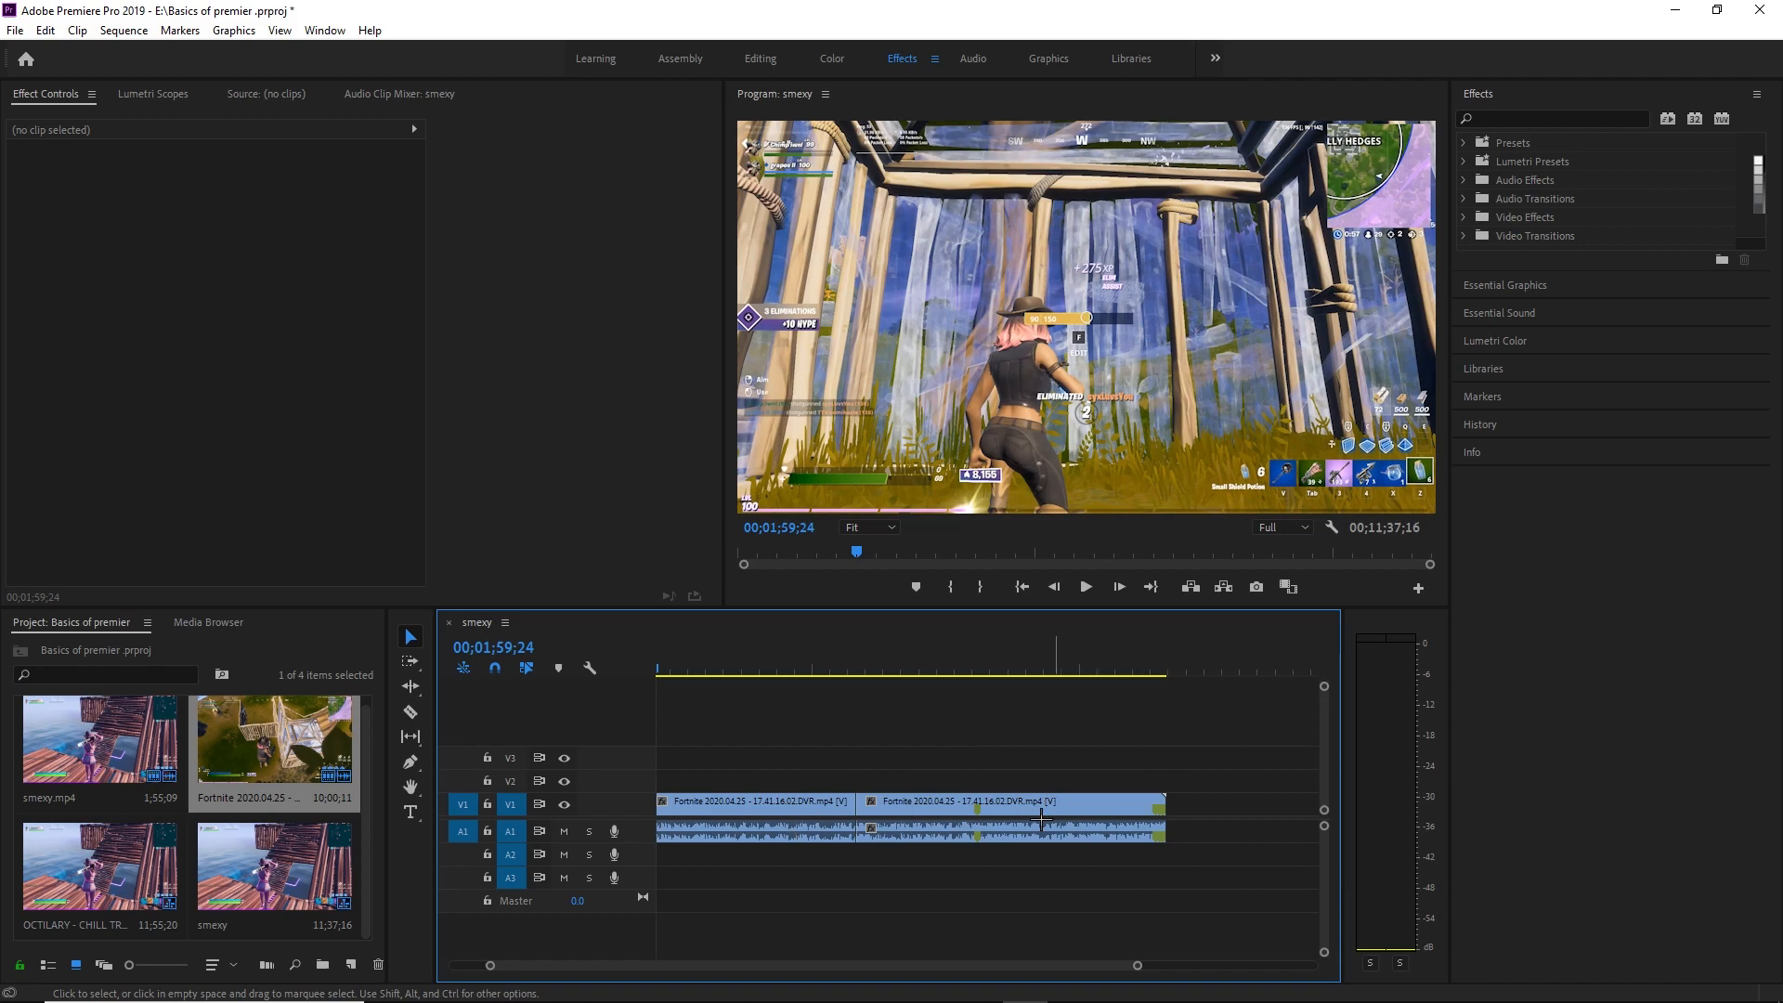
key(r)
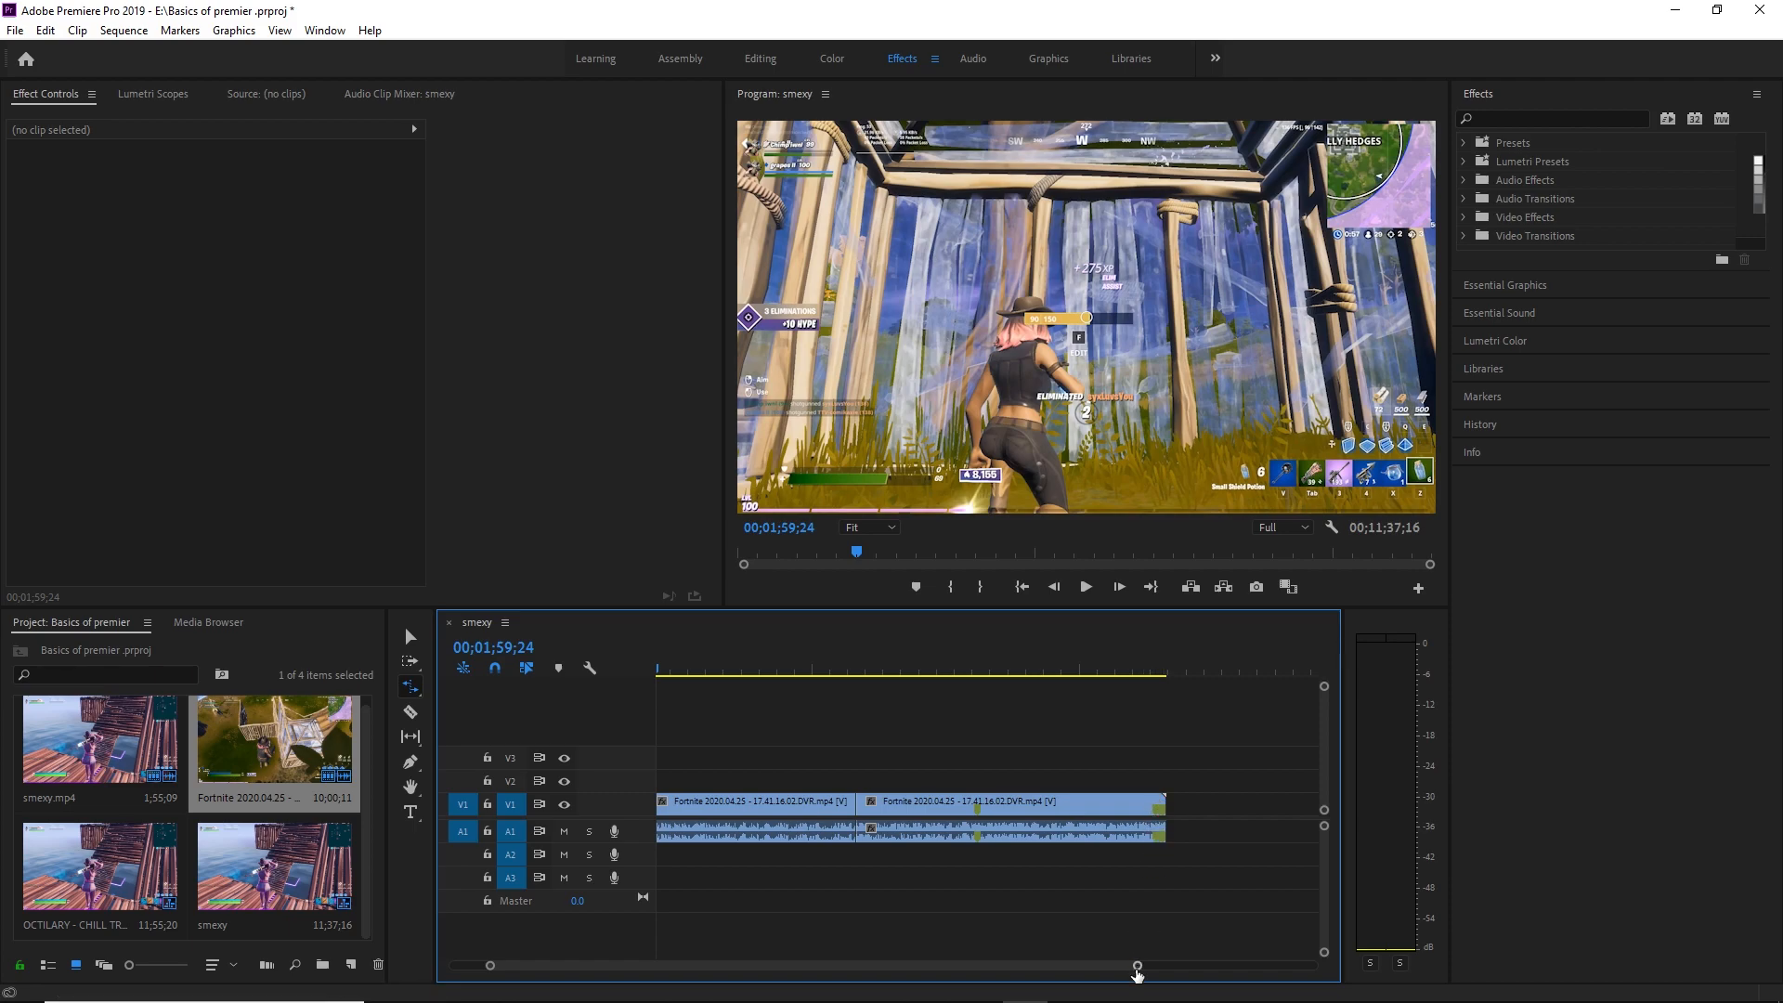
drag(1136, 971, 1105, 966)
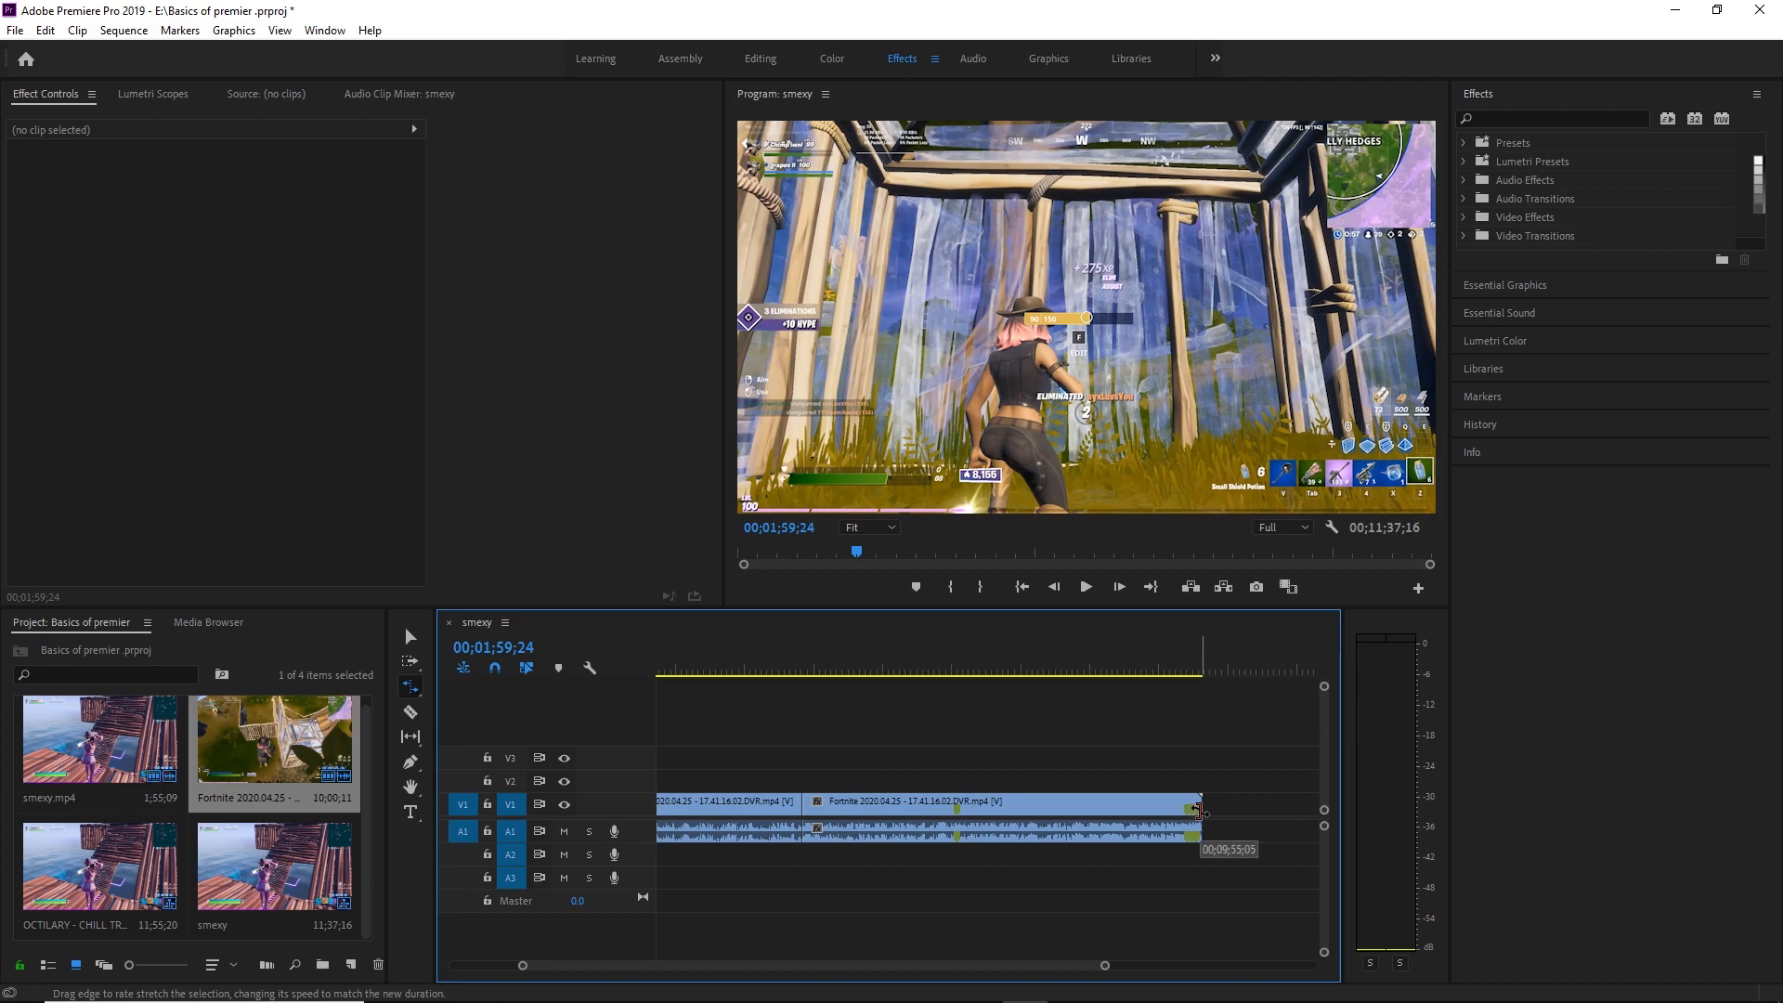
click(1199, 809)
drag(1199, 808, 899, 753)
click(807, 667)
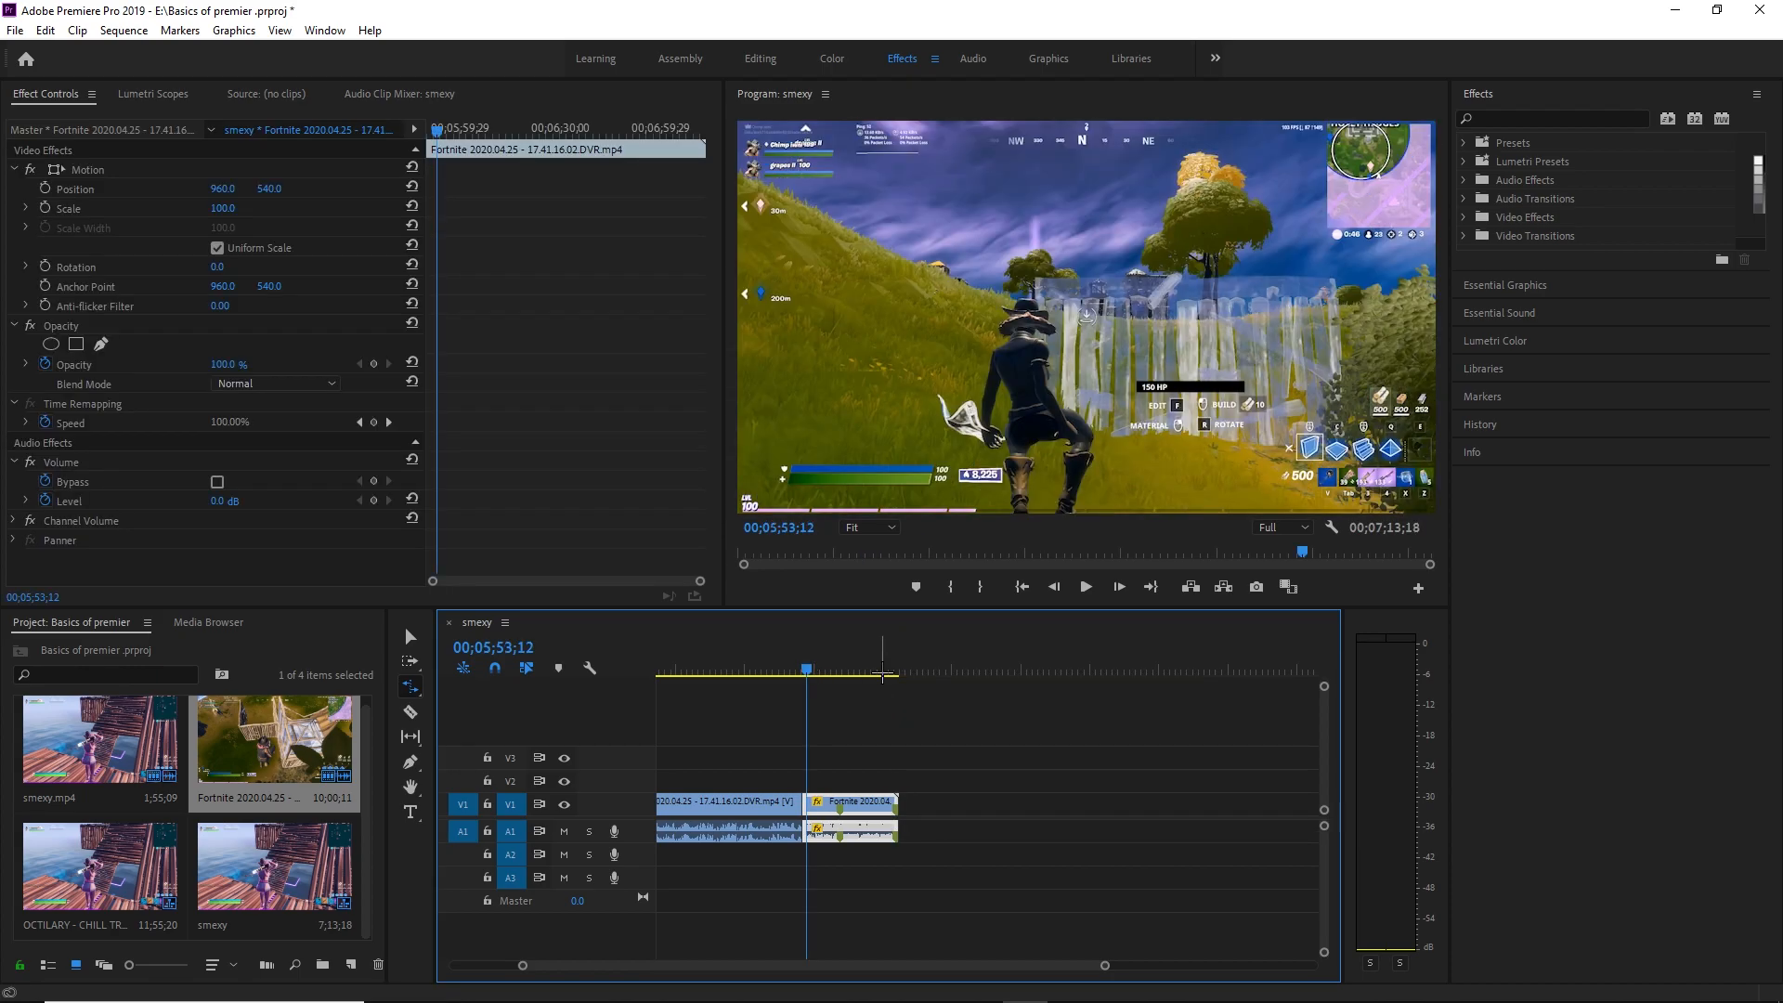
key(space)
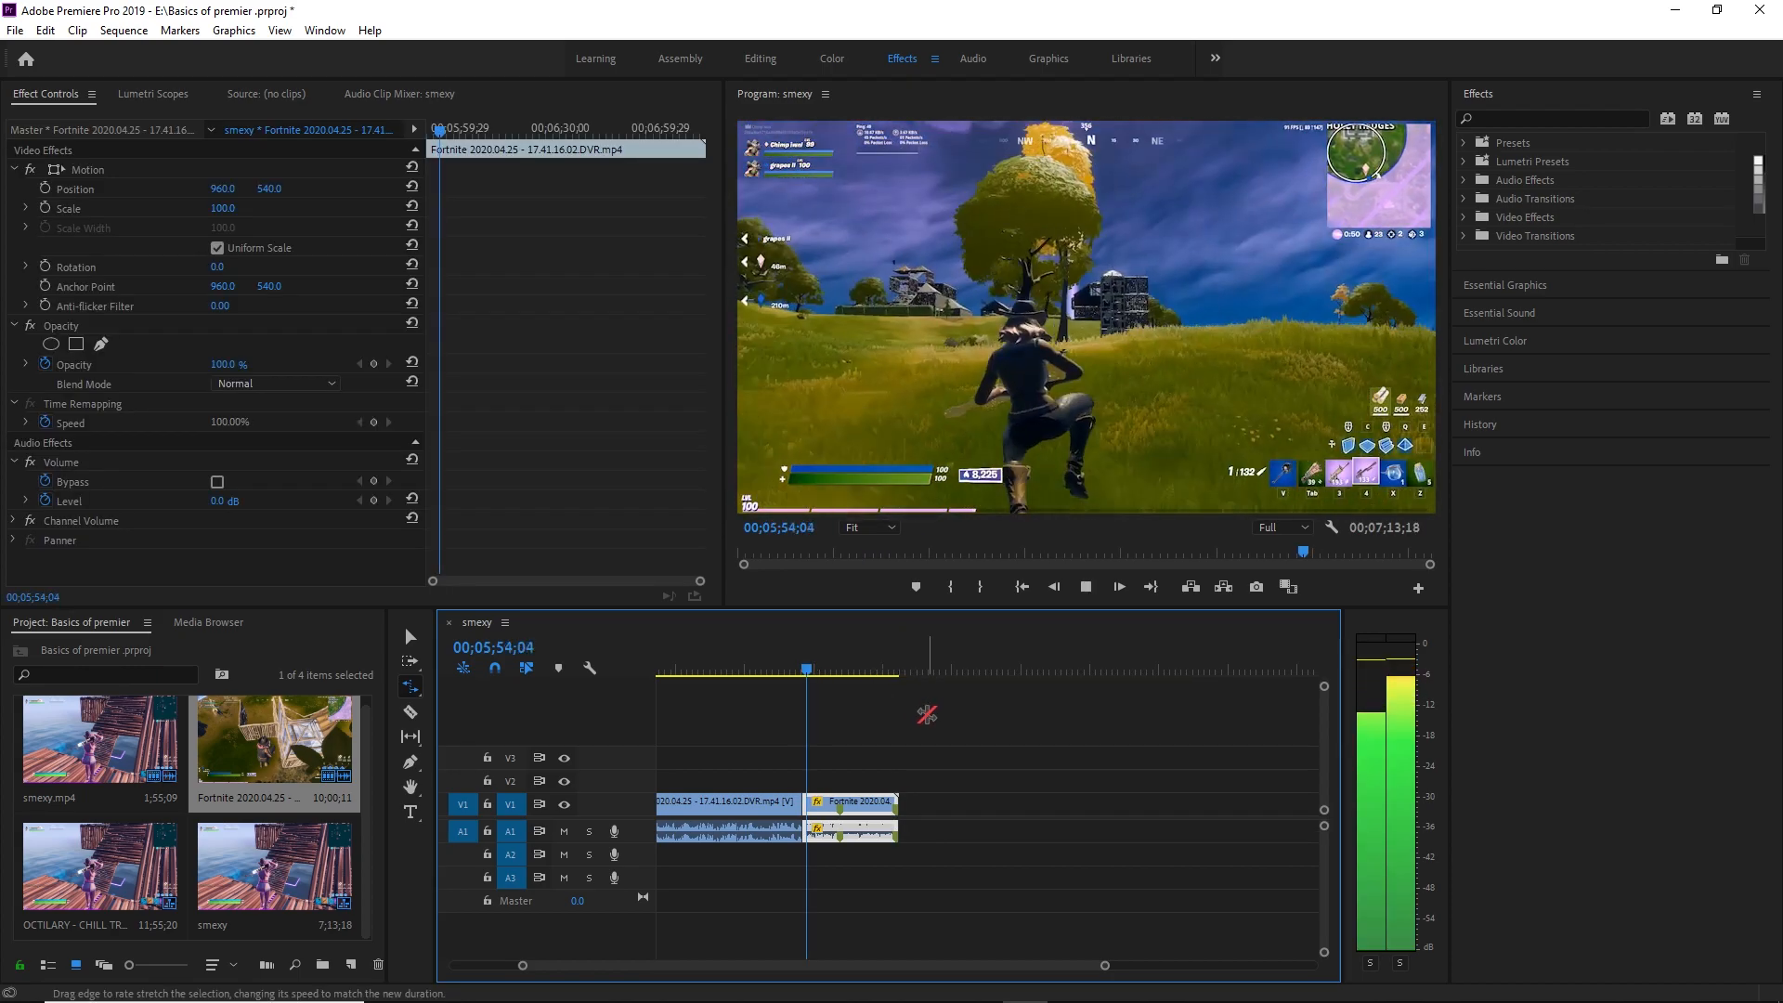
Step: Slow the second Fortnite piece to 80.99% by rate-stretching its end later, stop playback and deselect the clip
drag(897, 824, 1295, 823)
key(space)
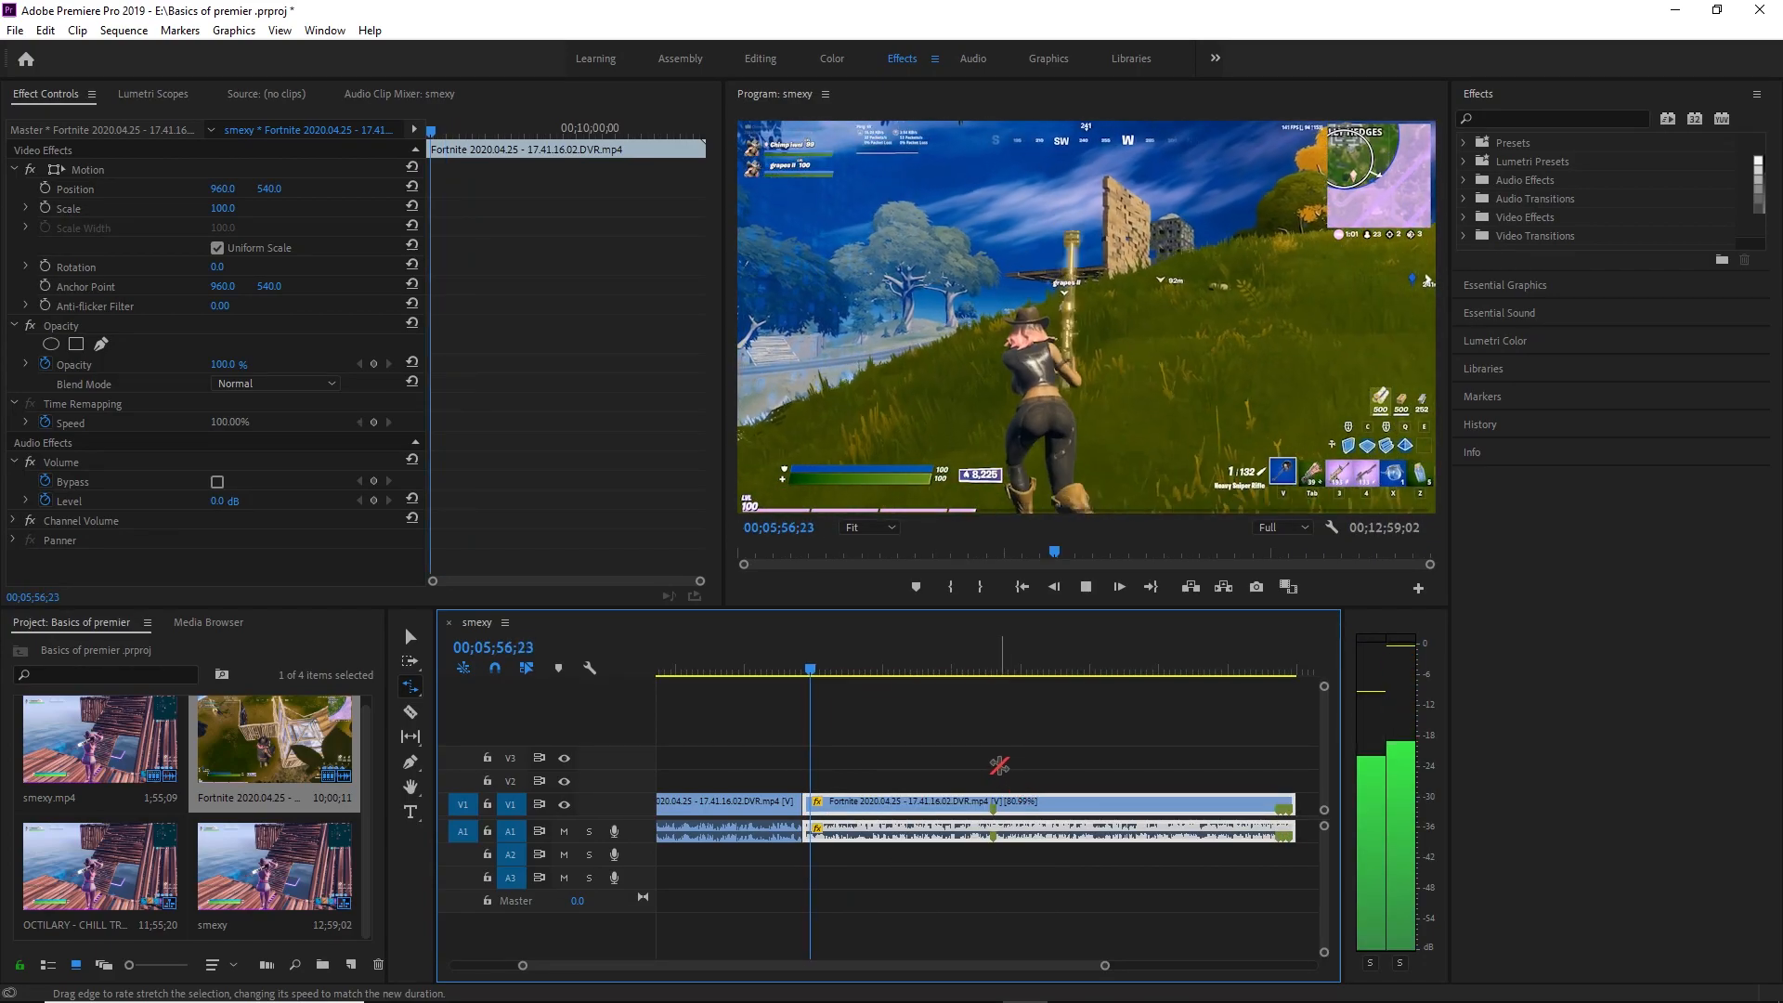
key(v)
click(995, 780)
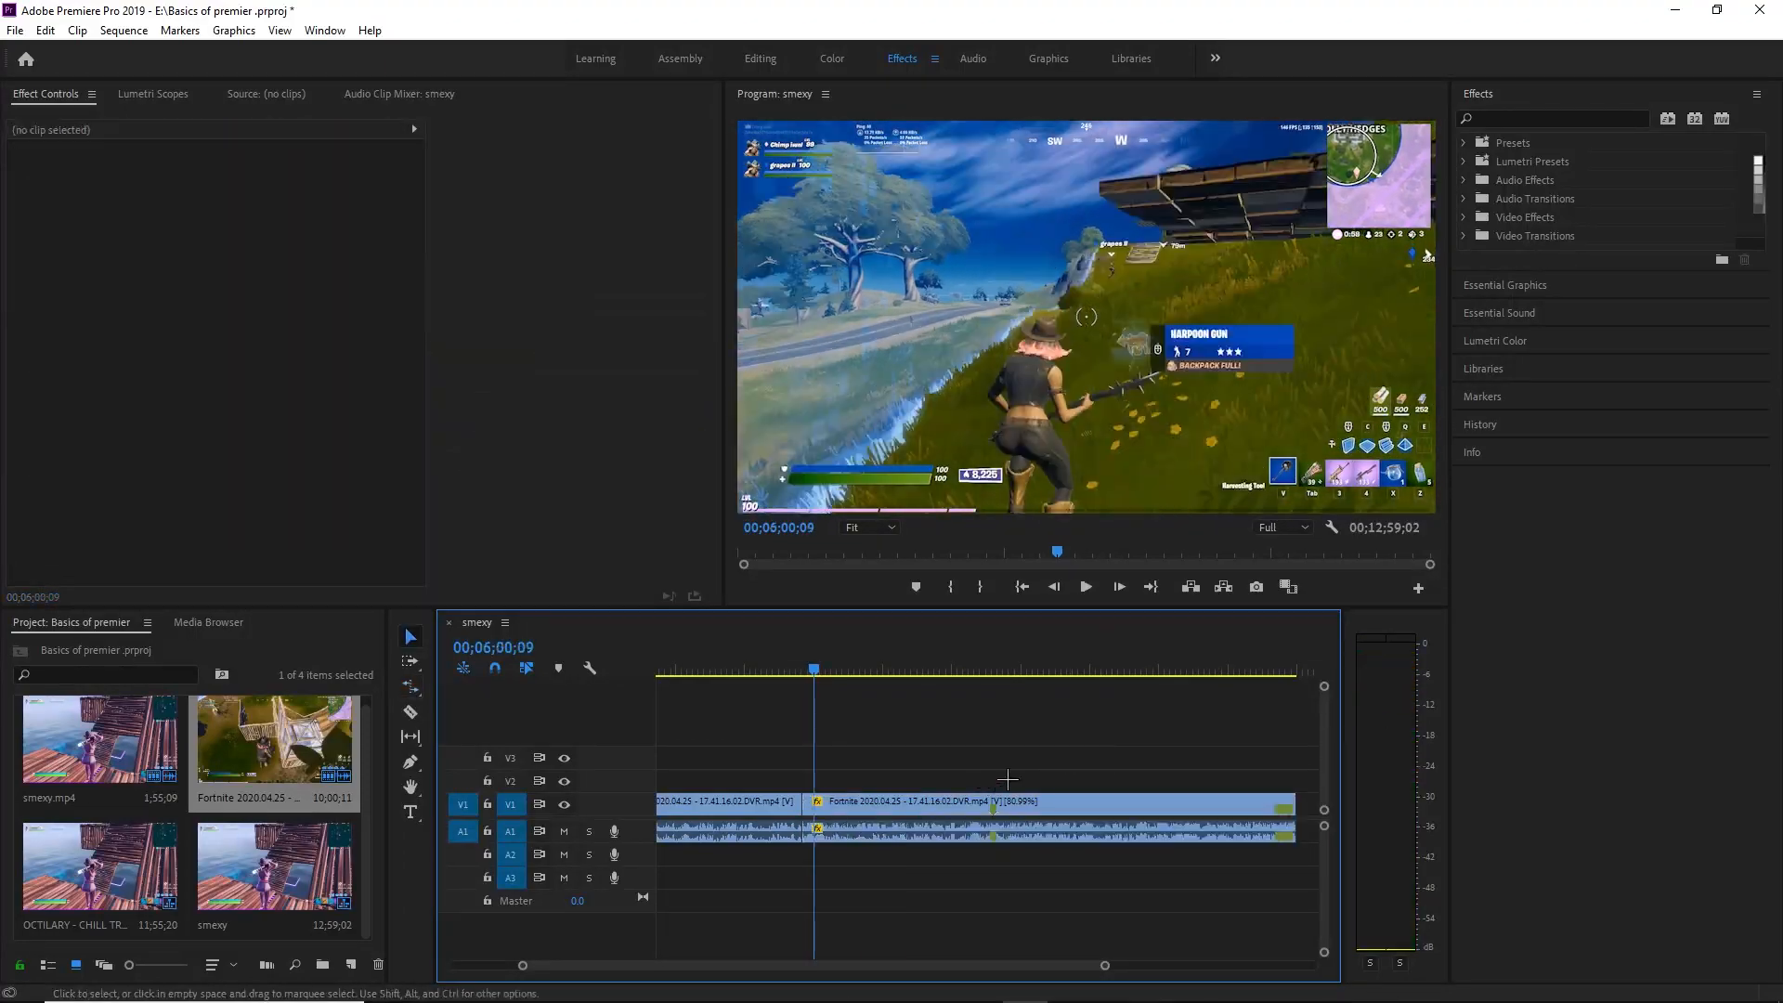
Step: Set the second Fortnite piece's speed to 100% through Speed/Duration and play it from 00;06;36;07
right_click(1058, 804)
right_click(1067, 807)
right_click(1066, 807)
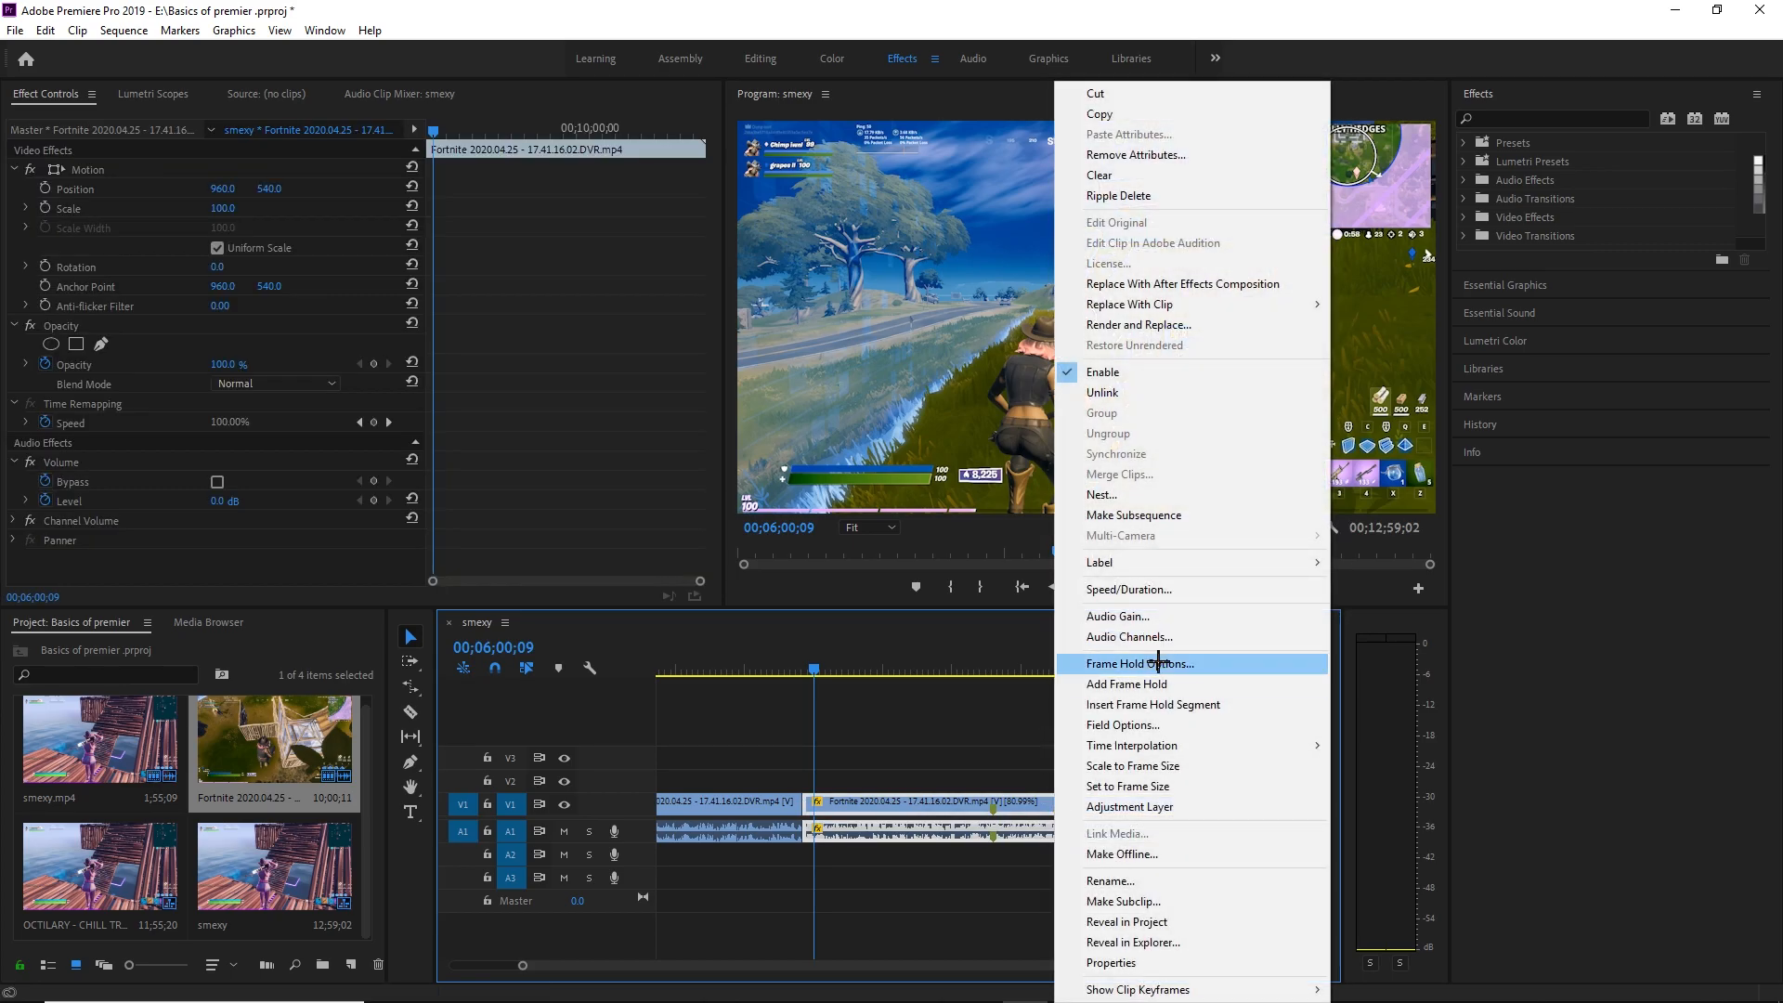
click(1128, 588)
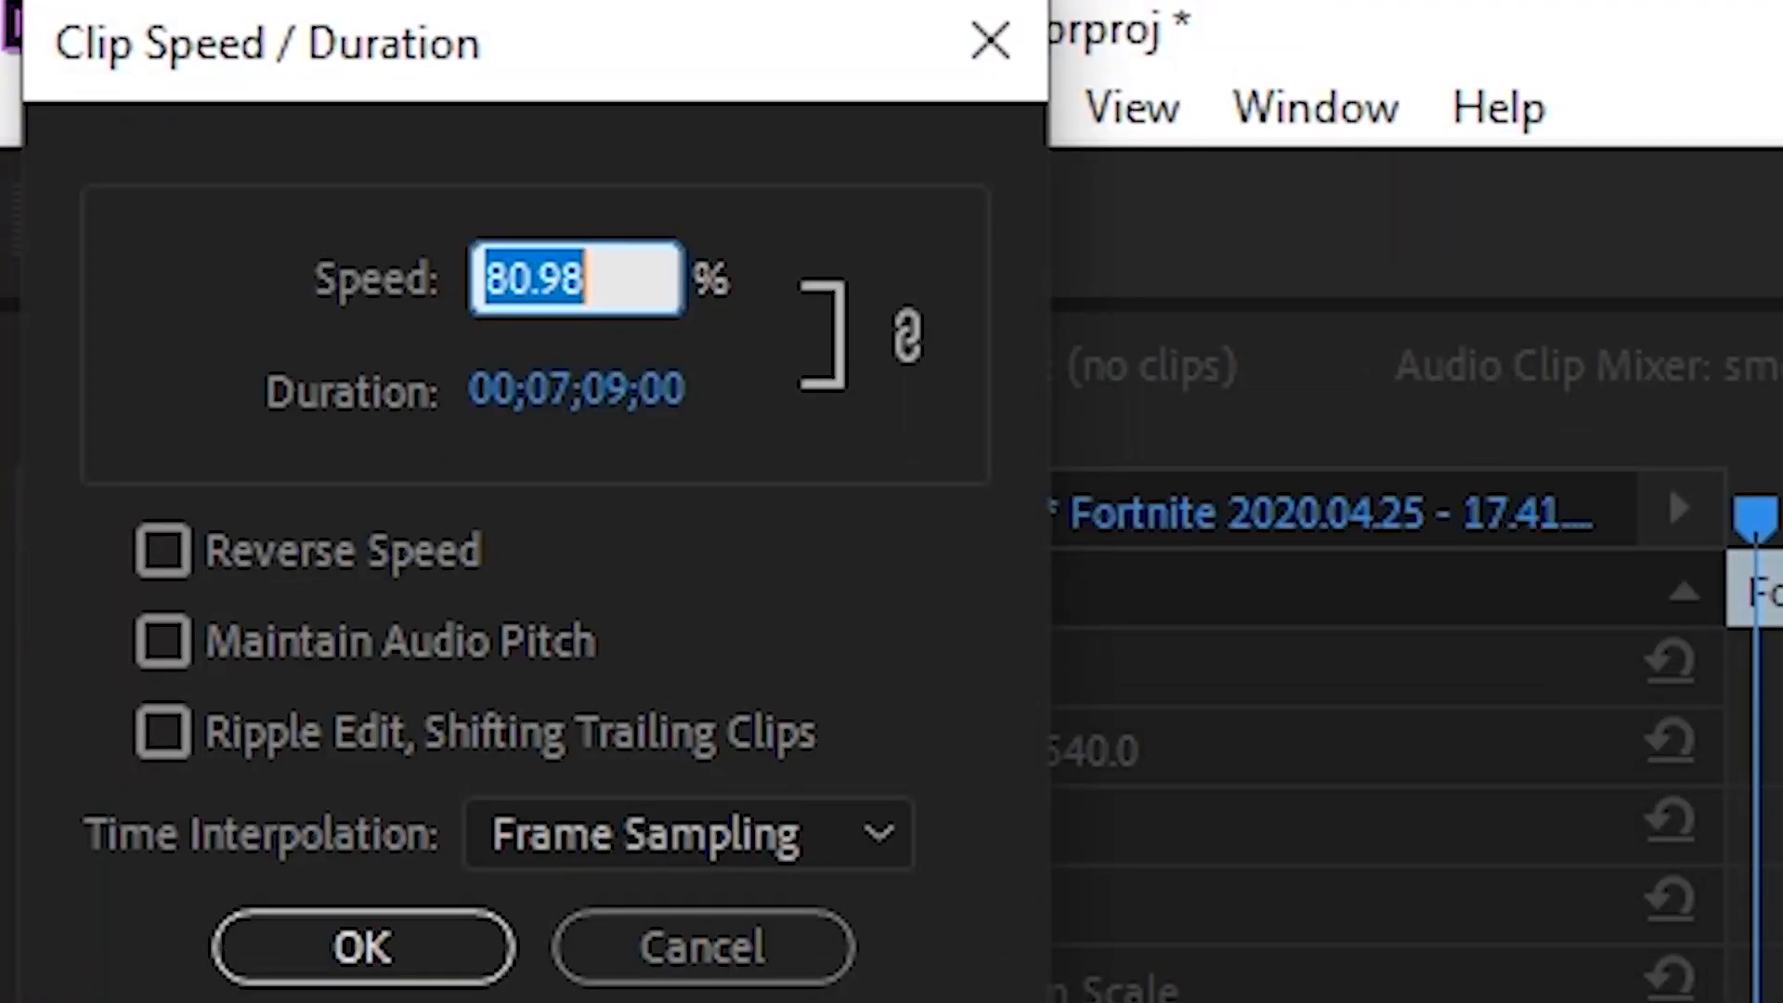
text(100)
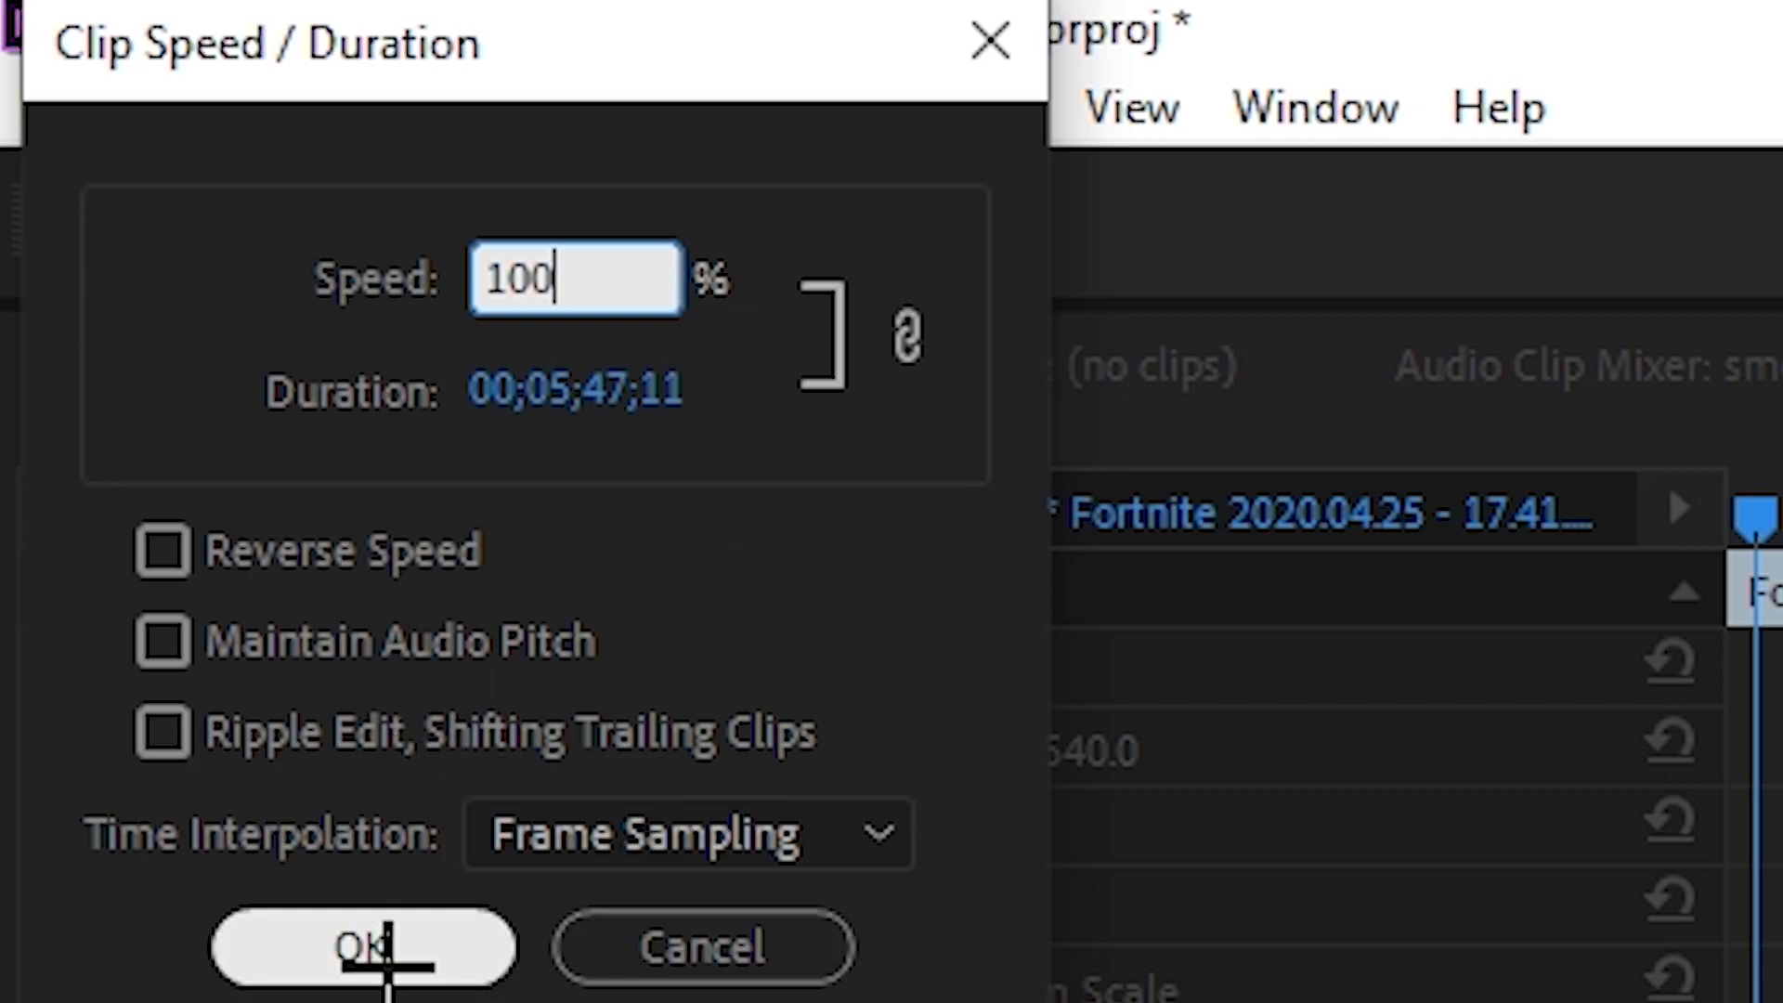
click(372, 947)
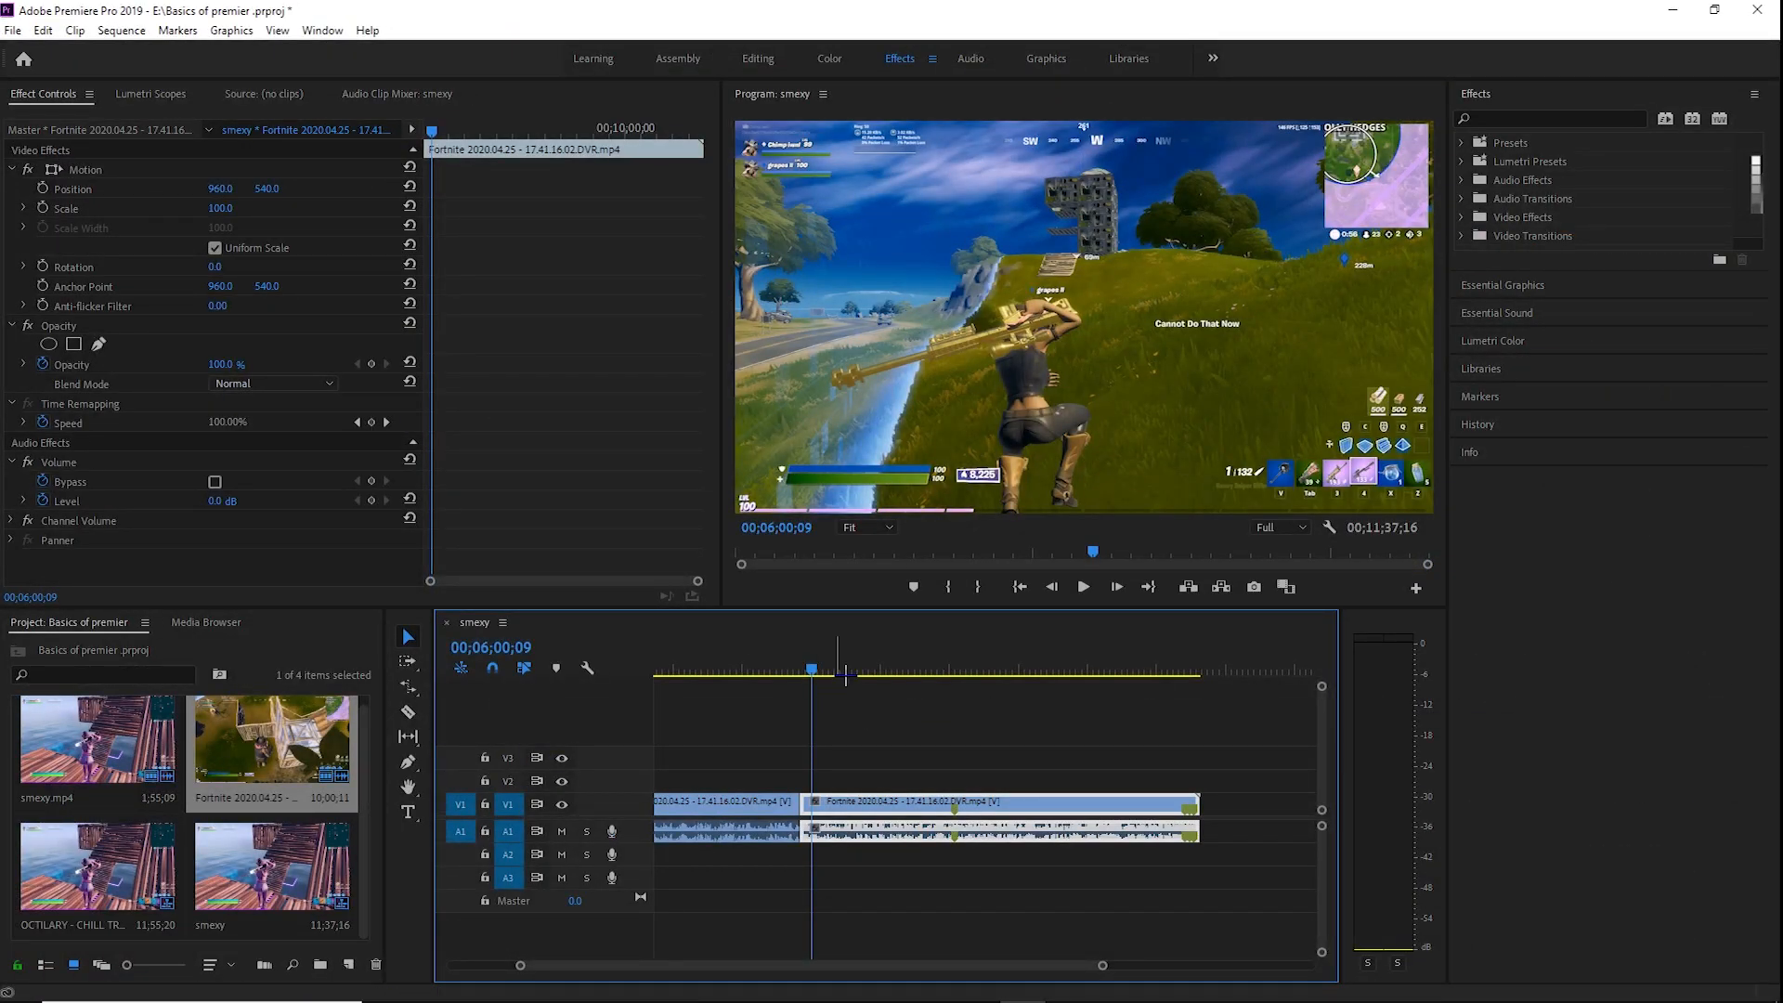
click(846, 672)
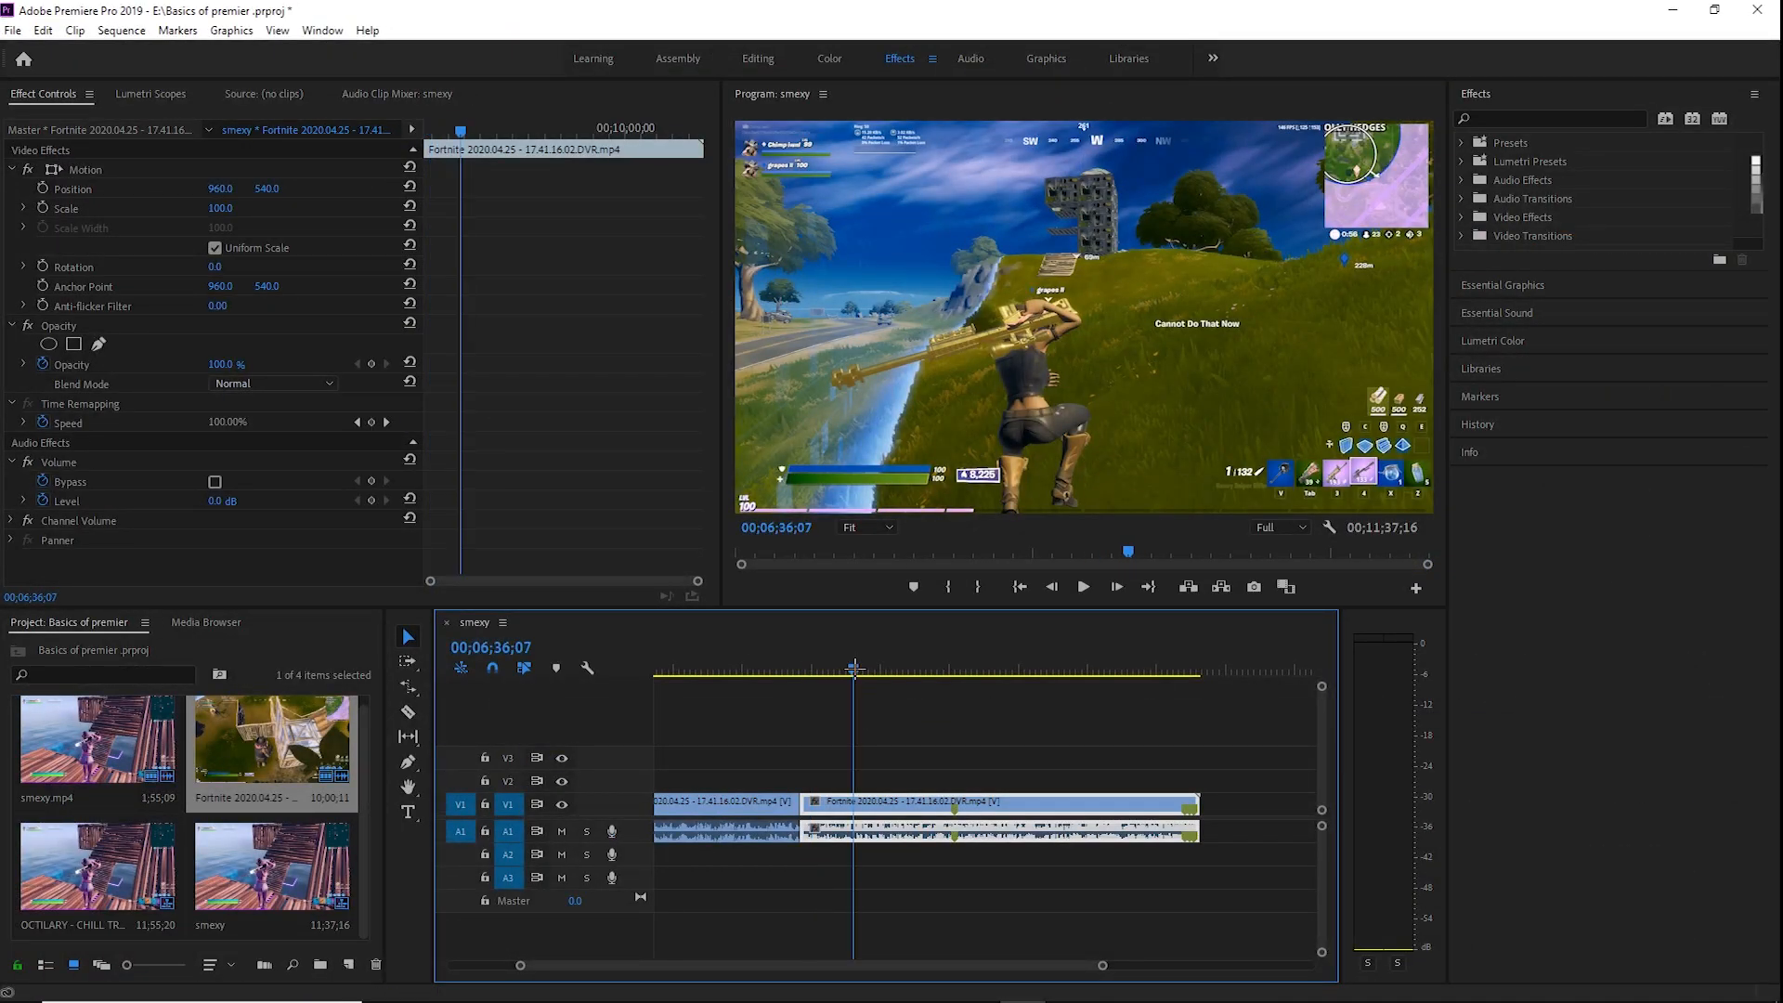
key(space)
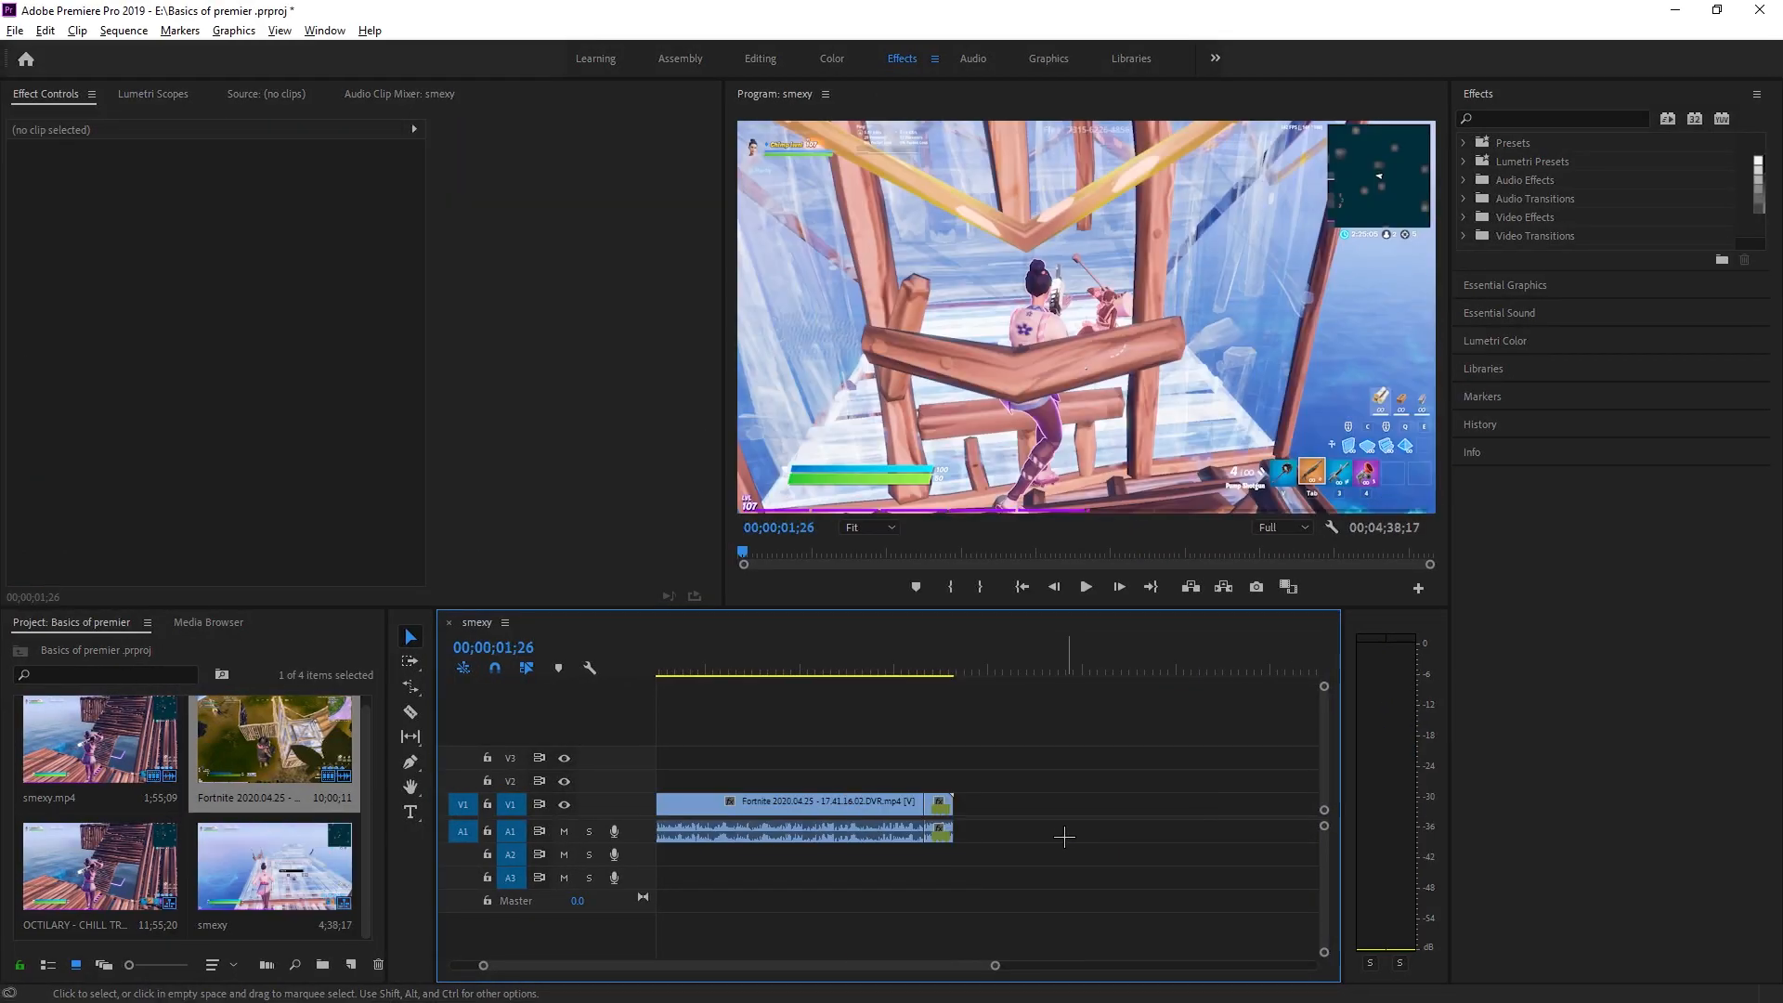
Step: Open smexy.mp4 in the Source monitor and mark an In point at 00;01;48;28
key(equal)
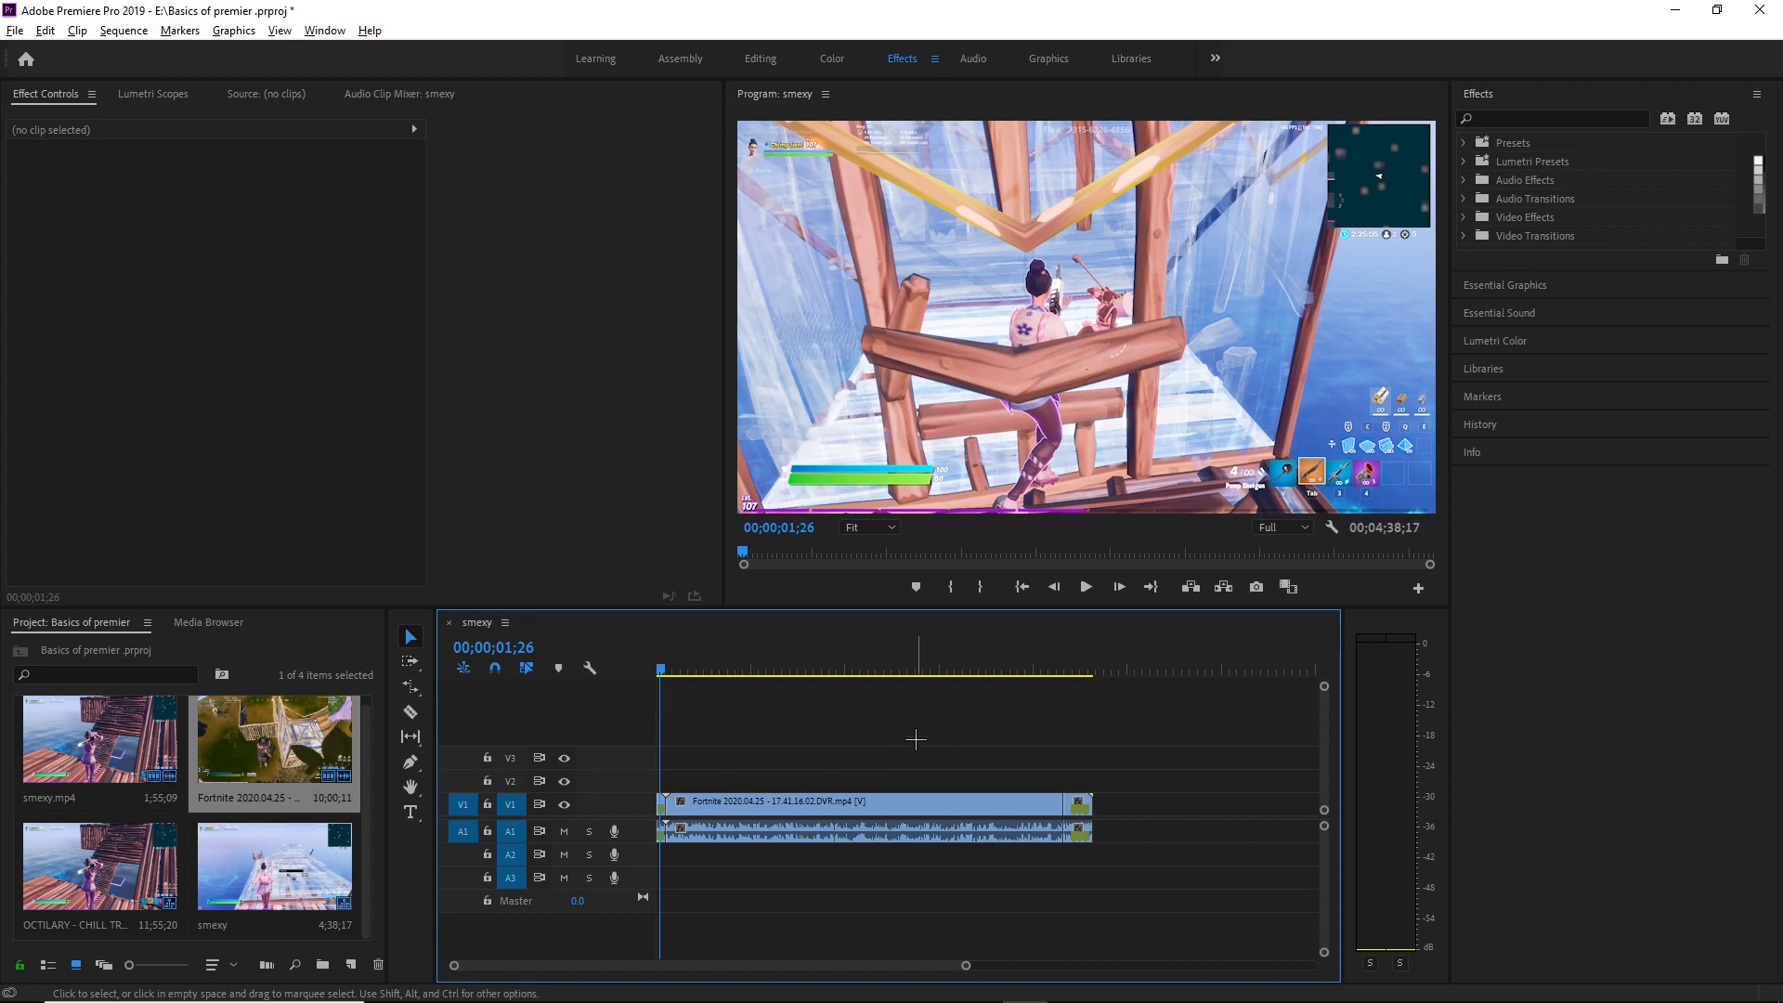
click(88, 763)
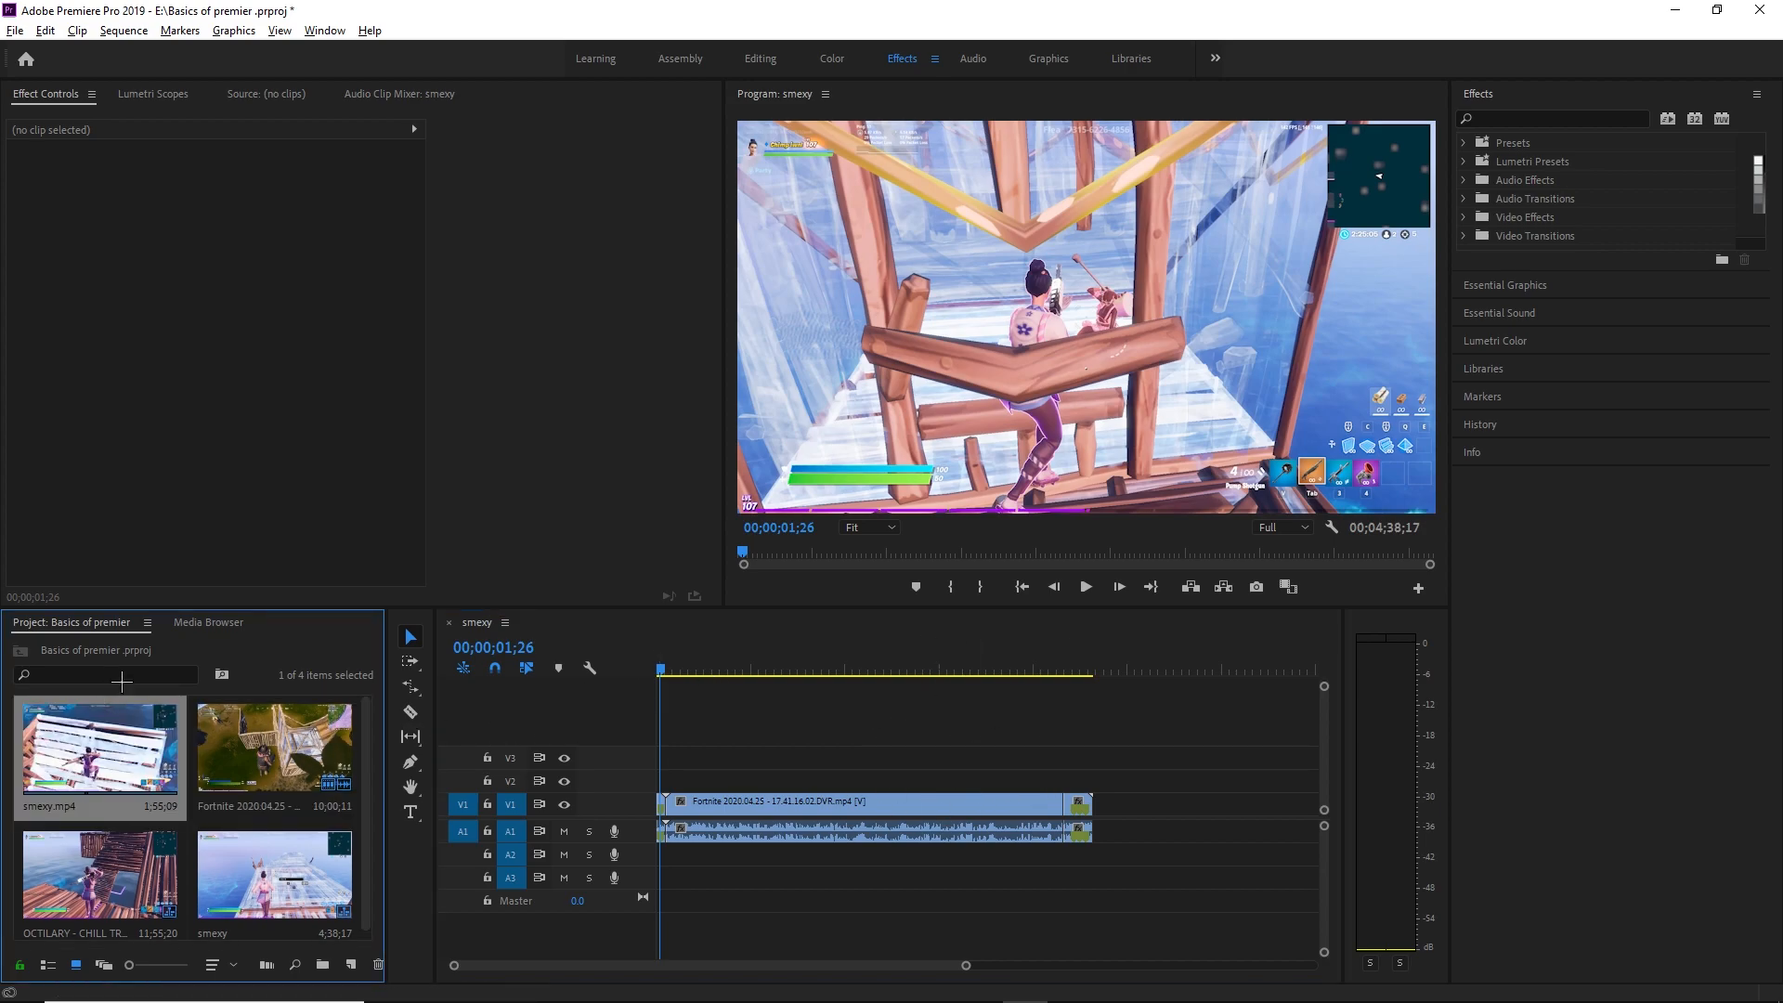
double_click(115, 773)
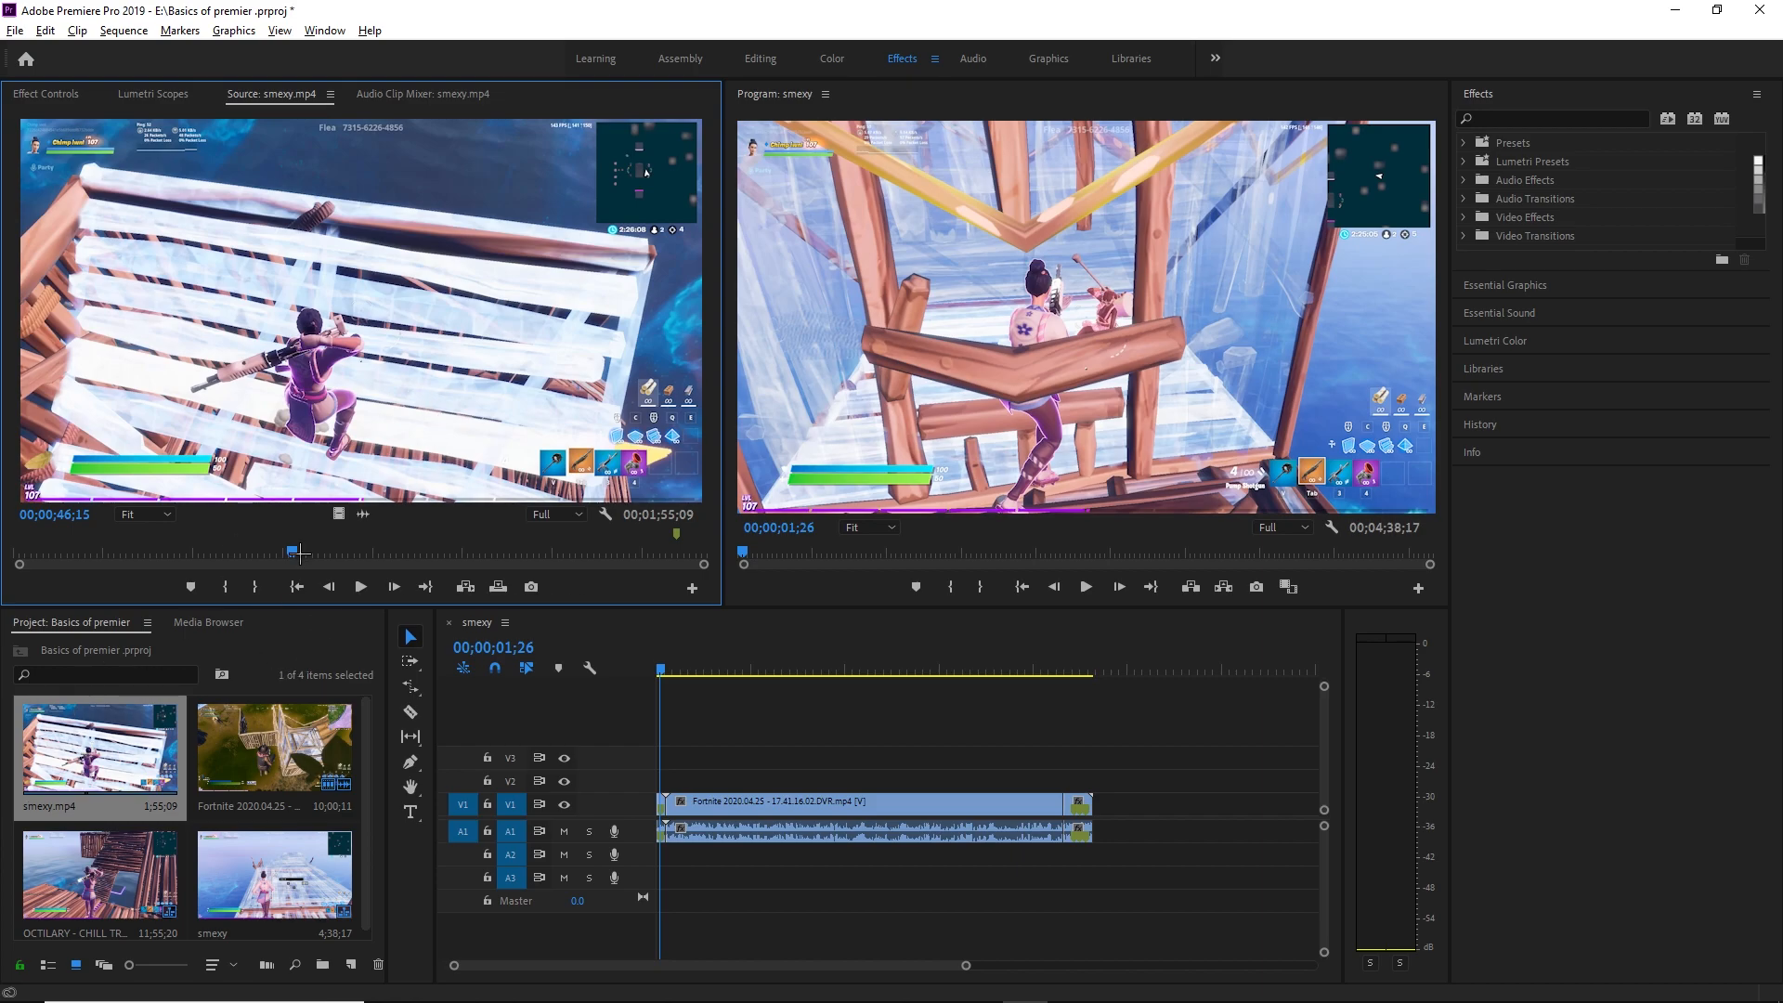
drag(300, 550, 356, 550)
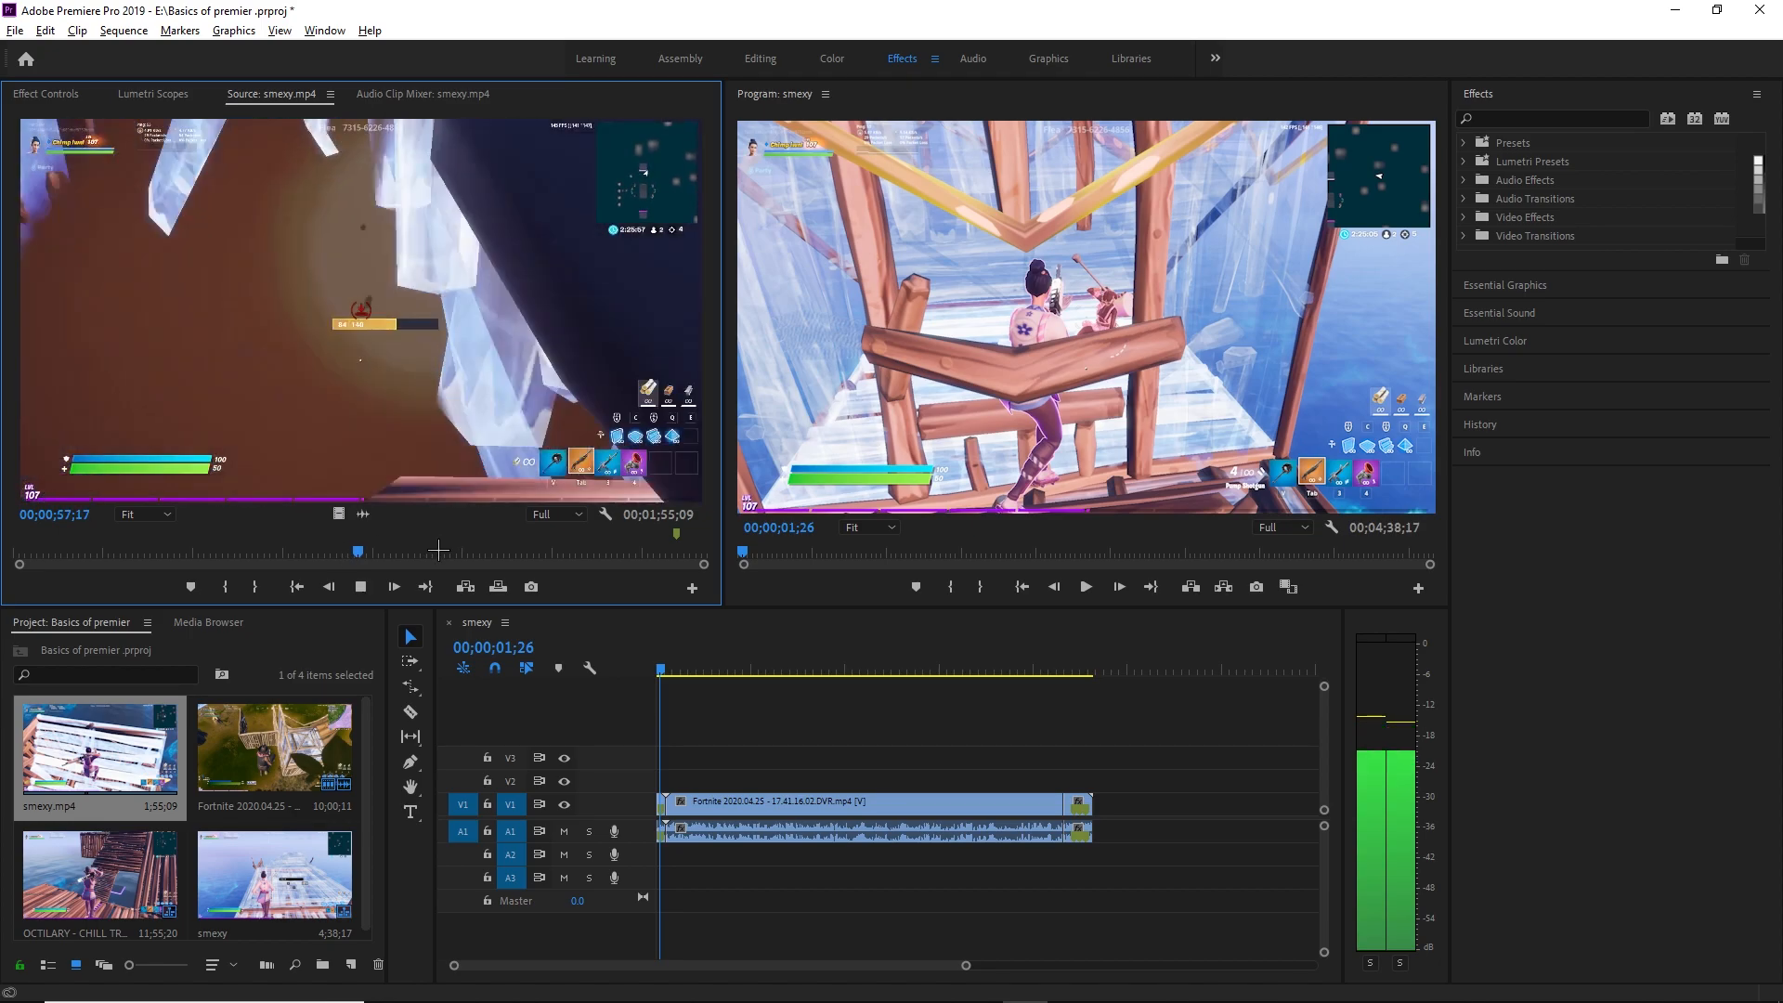
drag(434, 551, 669, 550)
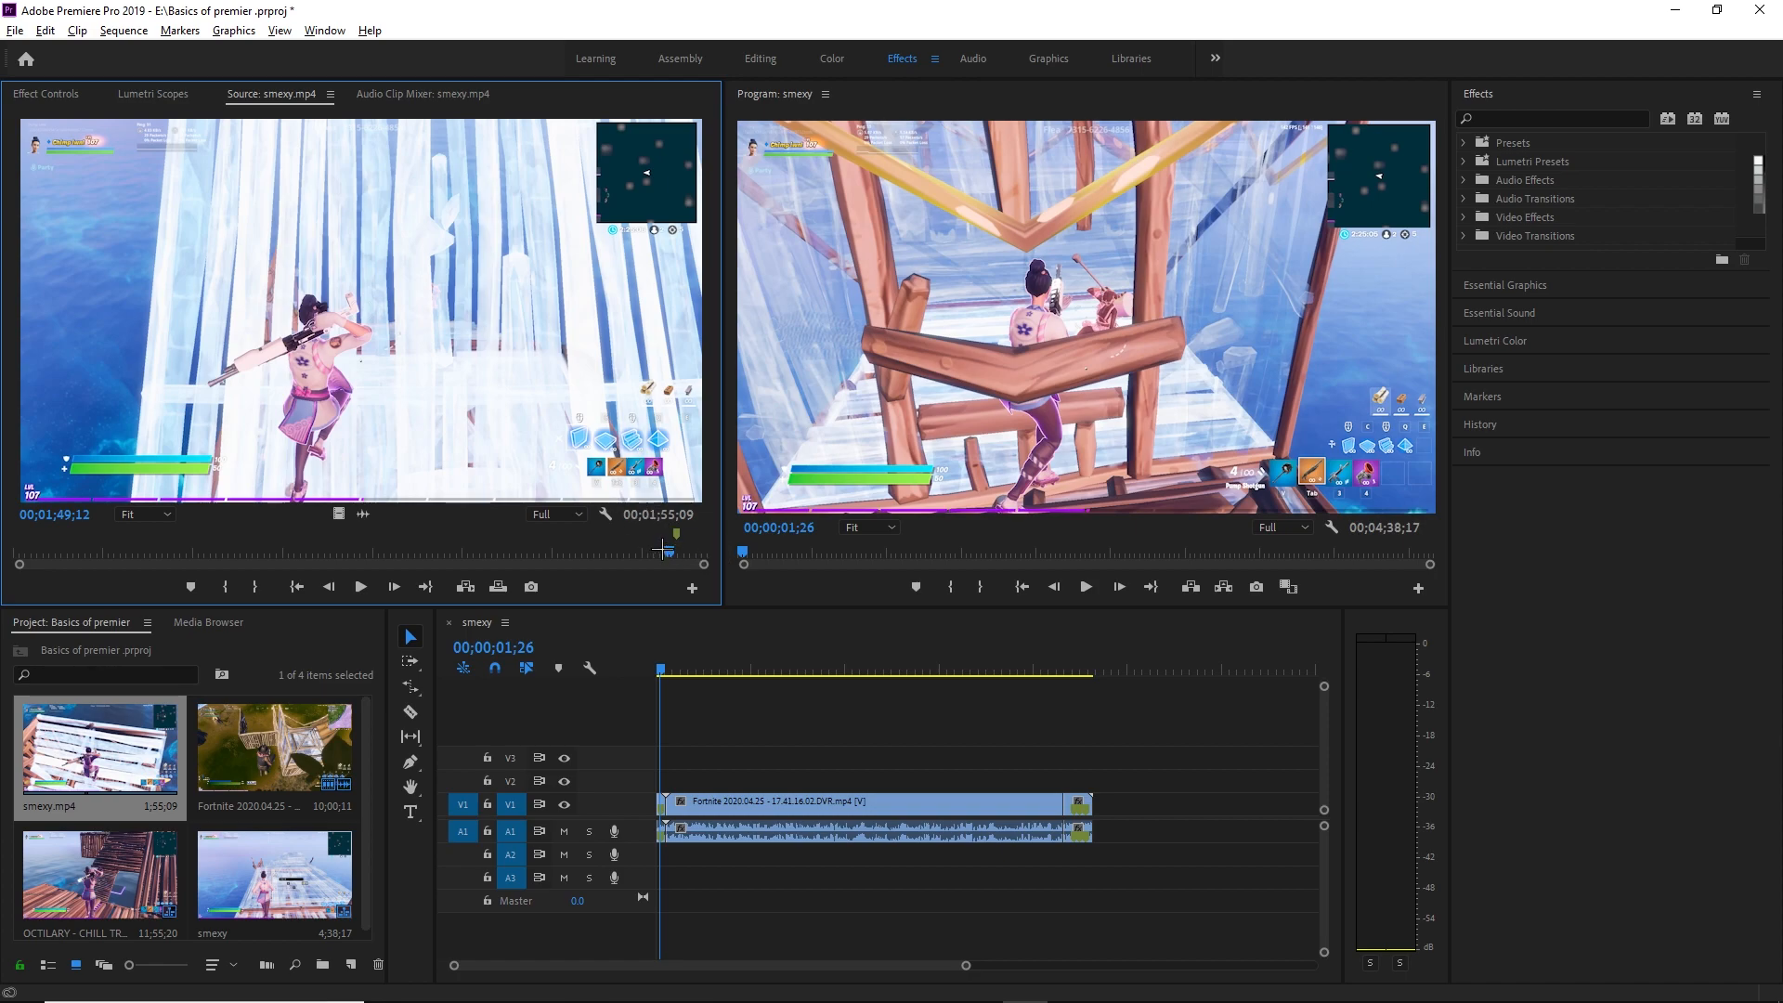
drag(667, 552, 665, 552)
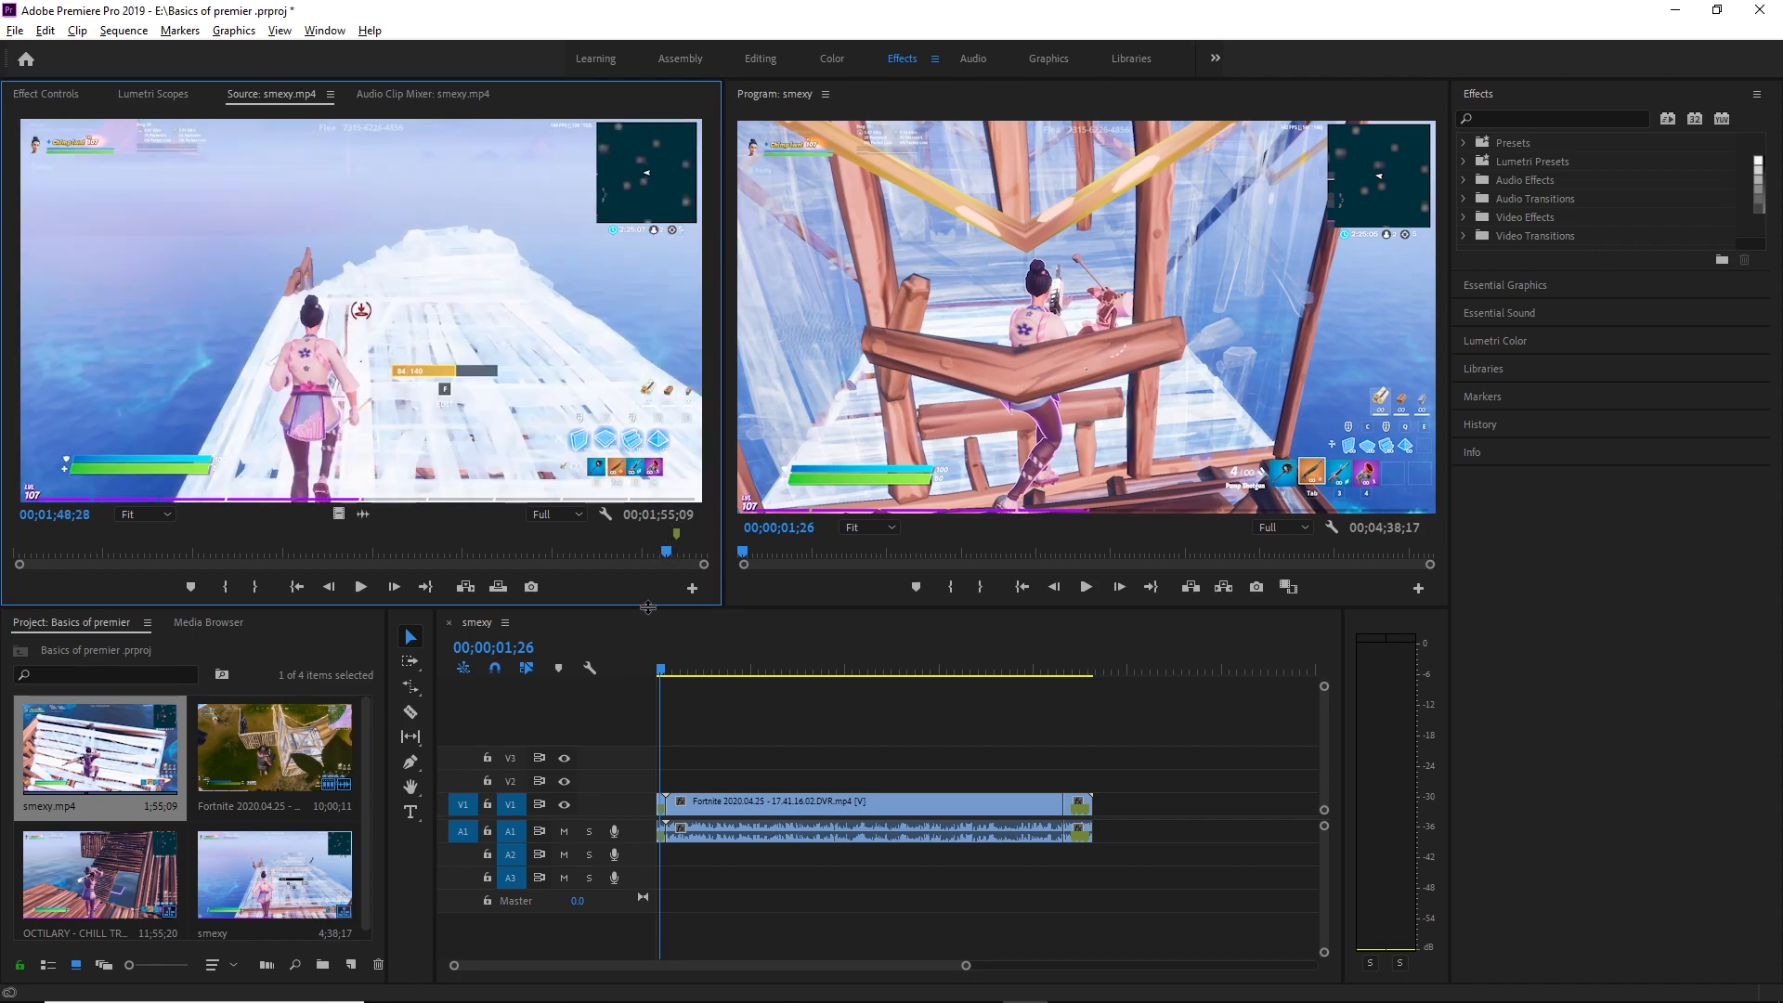
key(i)
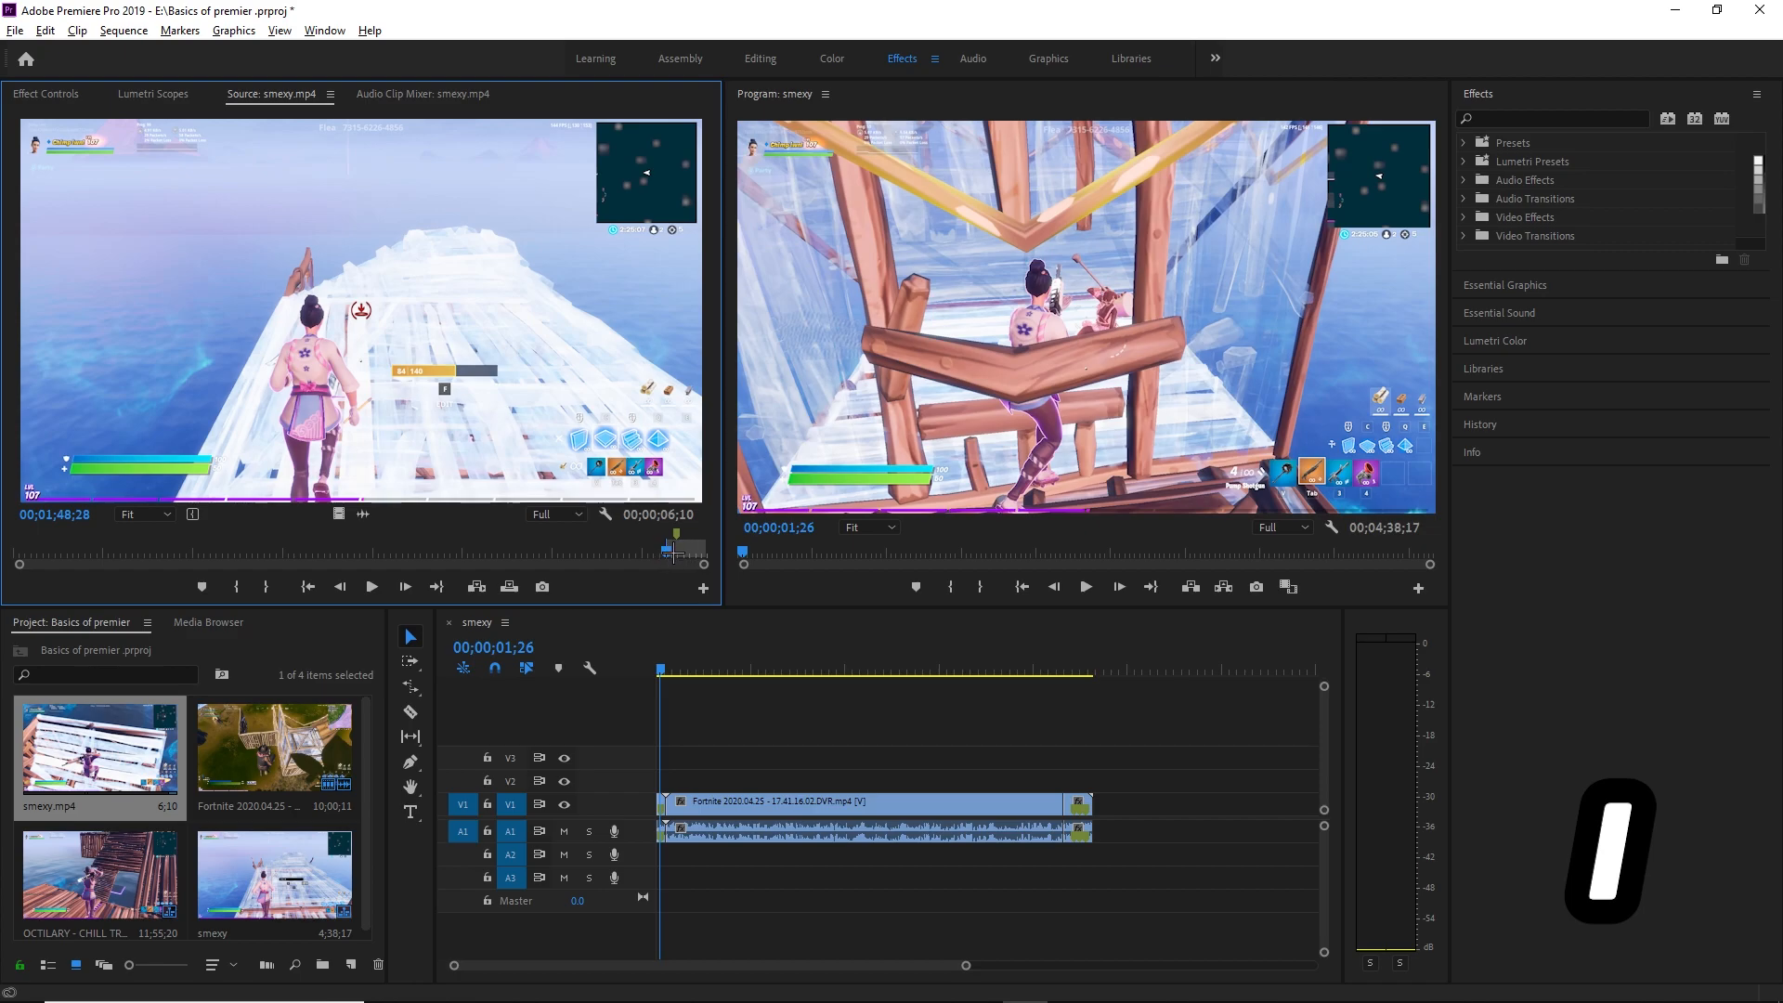
Step: Mark an Out point at 00;01;51;17 in smexy.mp4 and scrub back within the marked range
drag(678, 550, 683, 554)
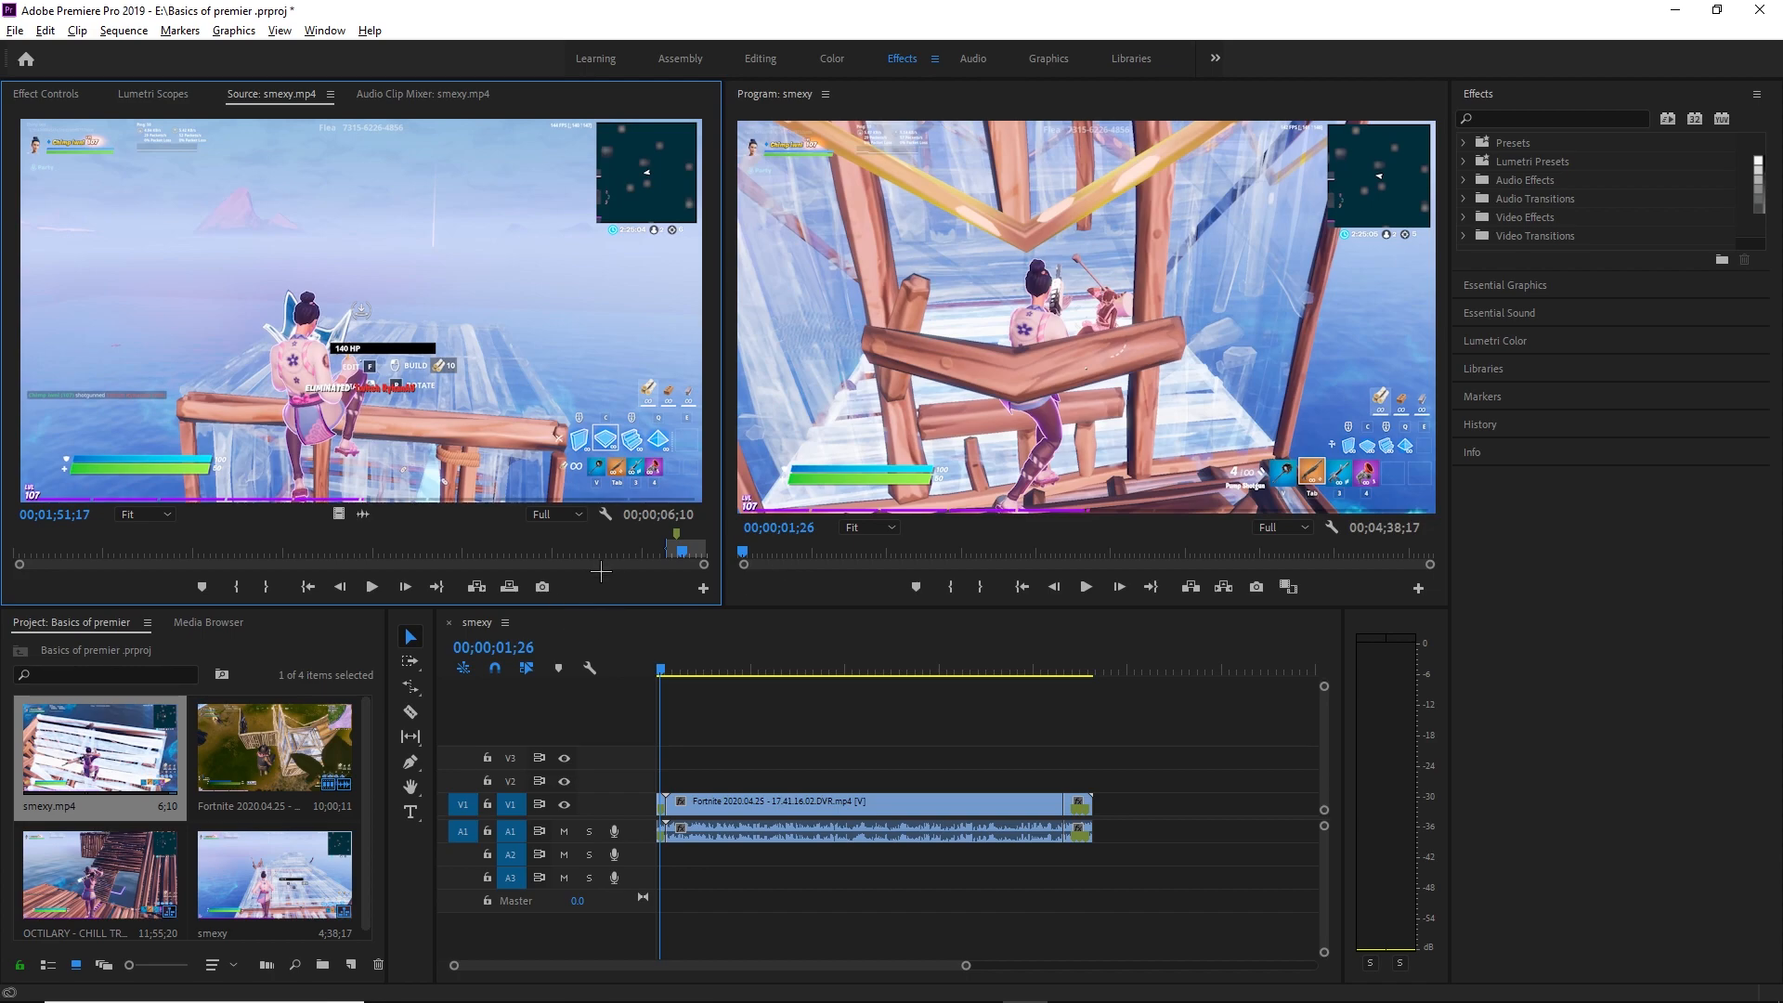
key(o)
drag(681, 557, 673, 555)
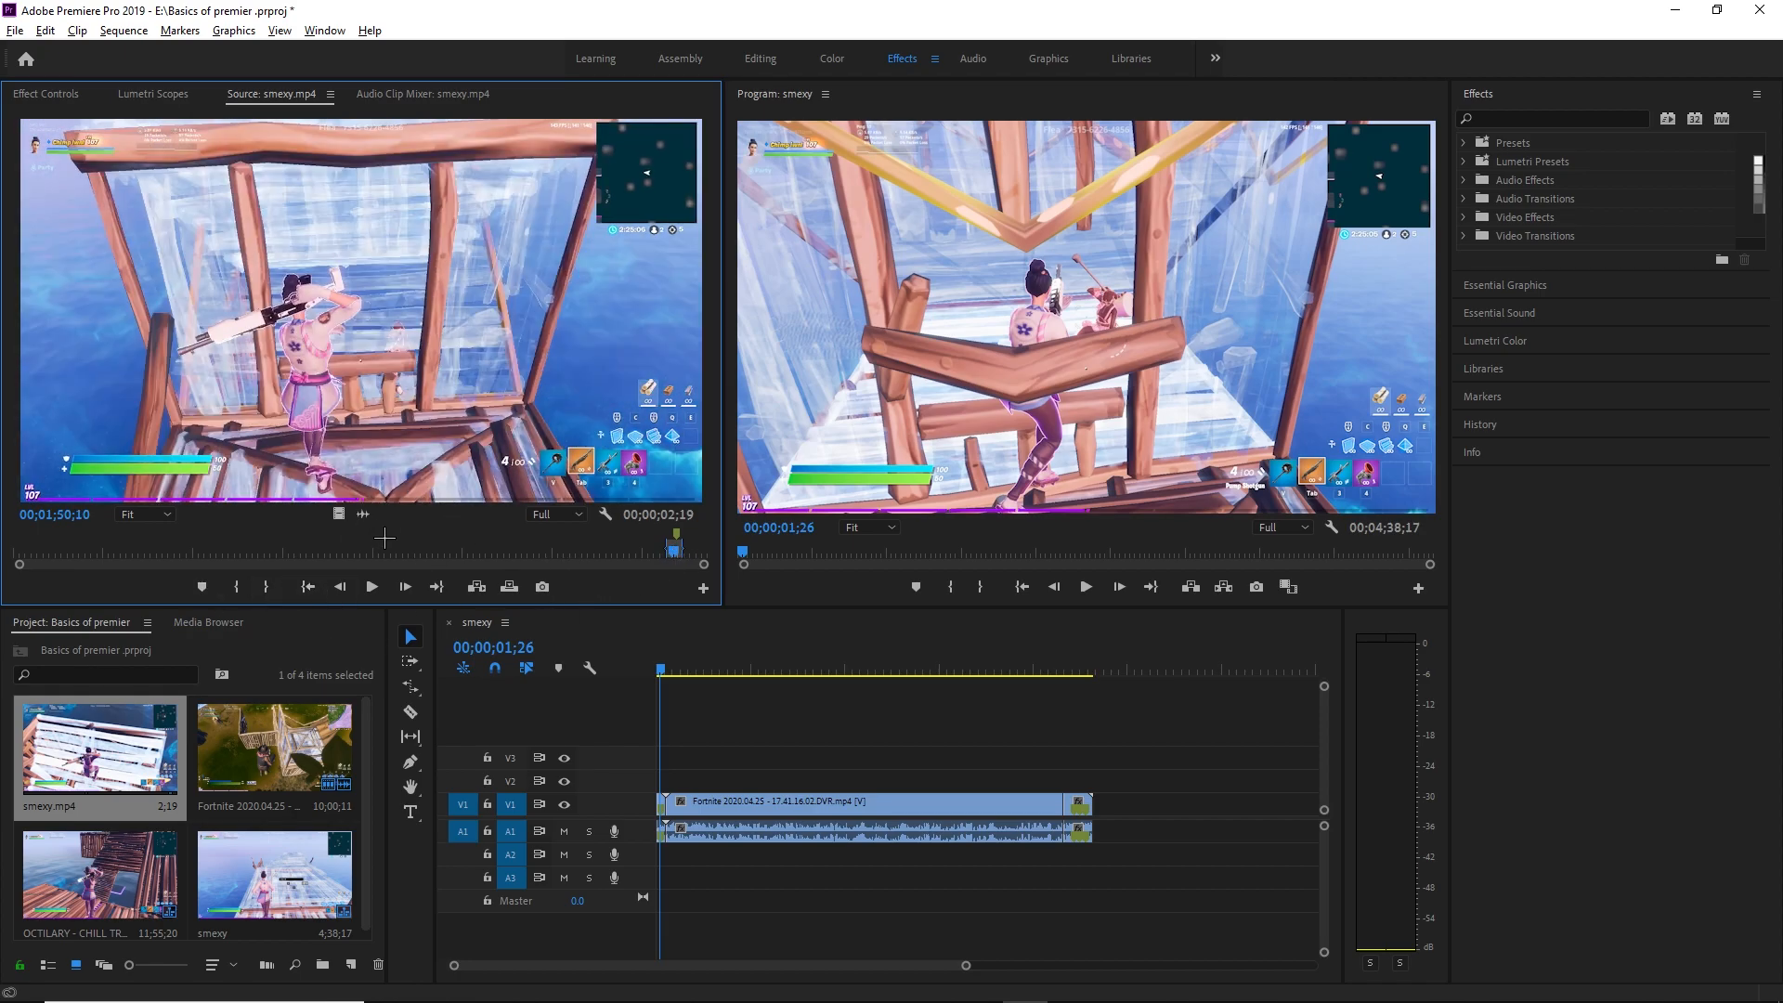
Step: Place the marked smexy.mp4 section at the end of the timeline on V1 and A1, and play it from 00;04;38;17
drag(338, 514, 1100, 808)
drag(362, 514, 1101, 842)
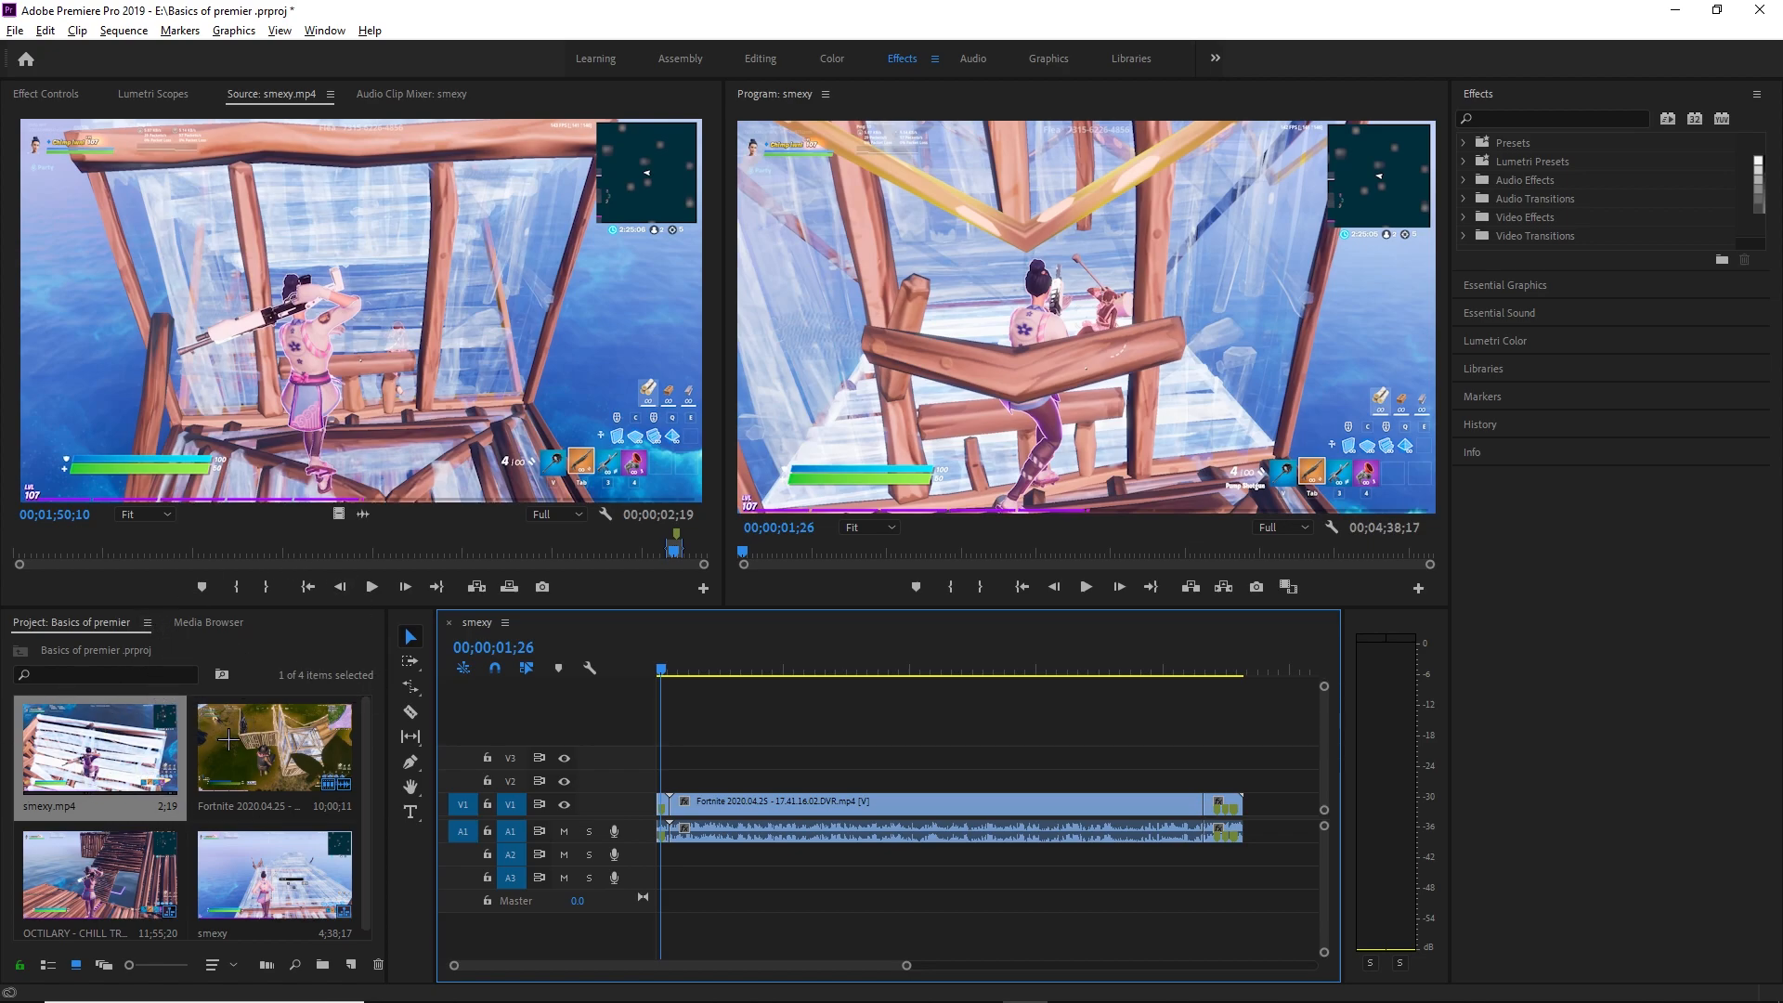
drag(236, 764, 1253, 838)
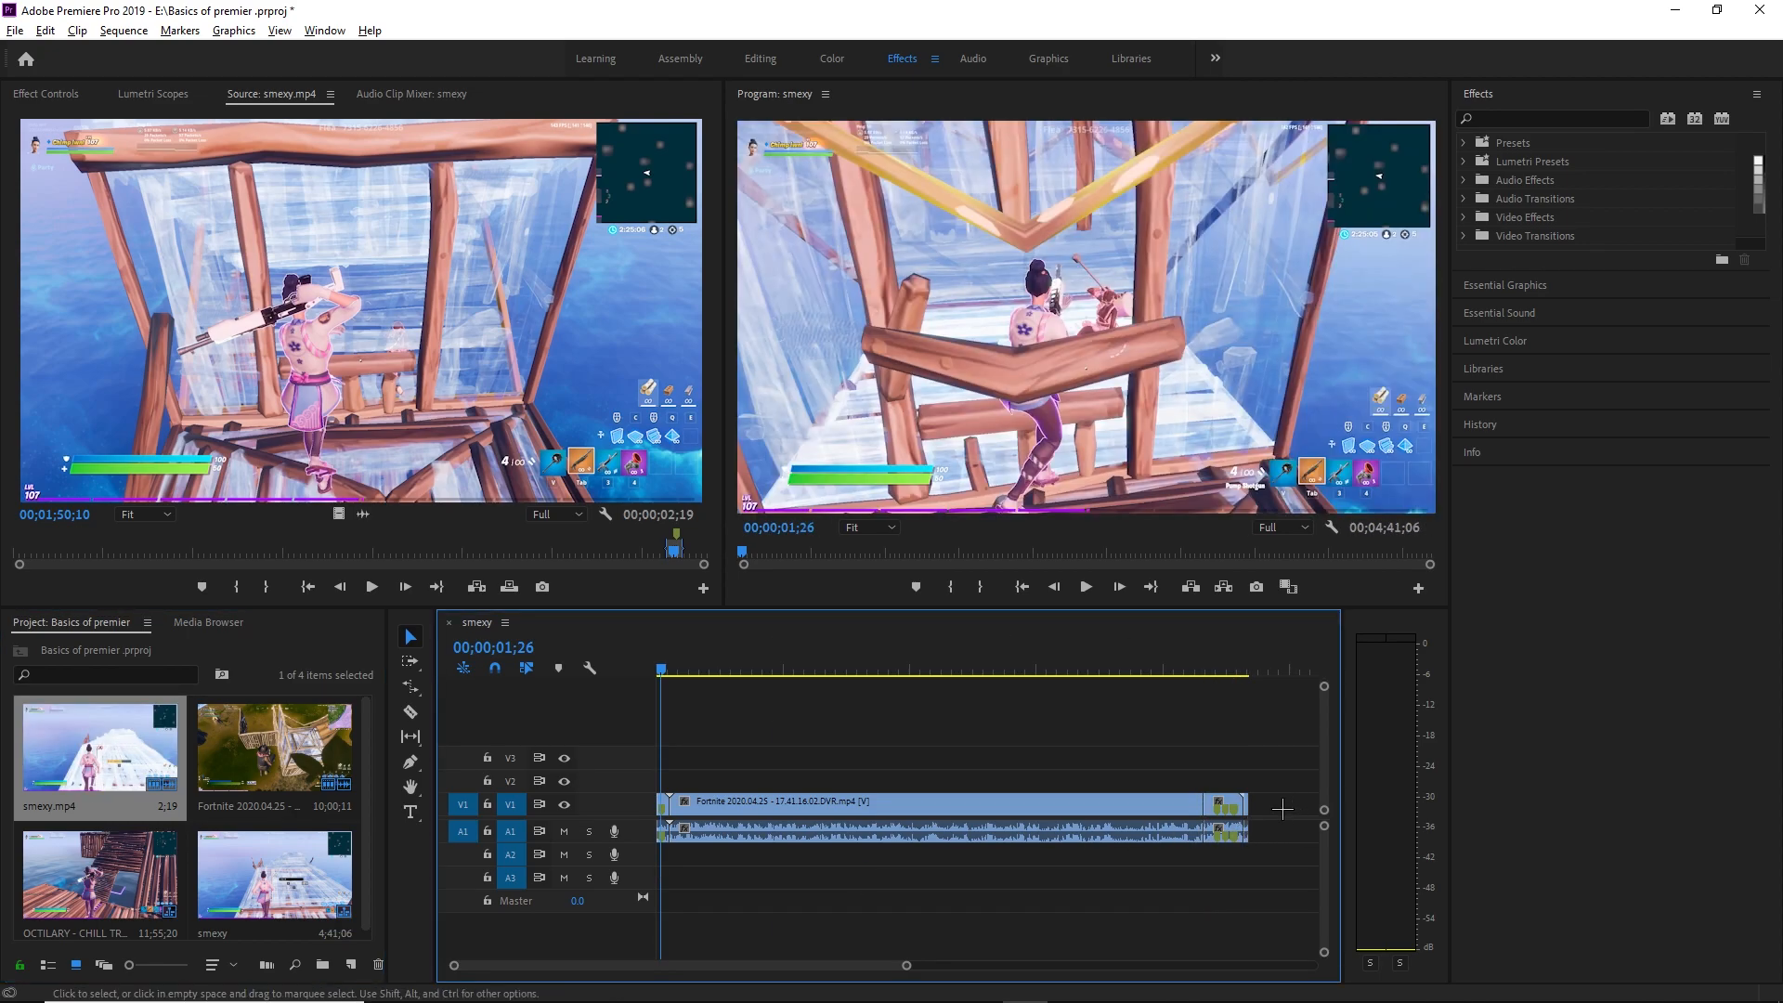
click(1245, 670)
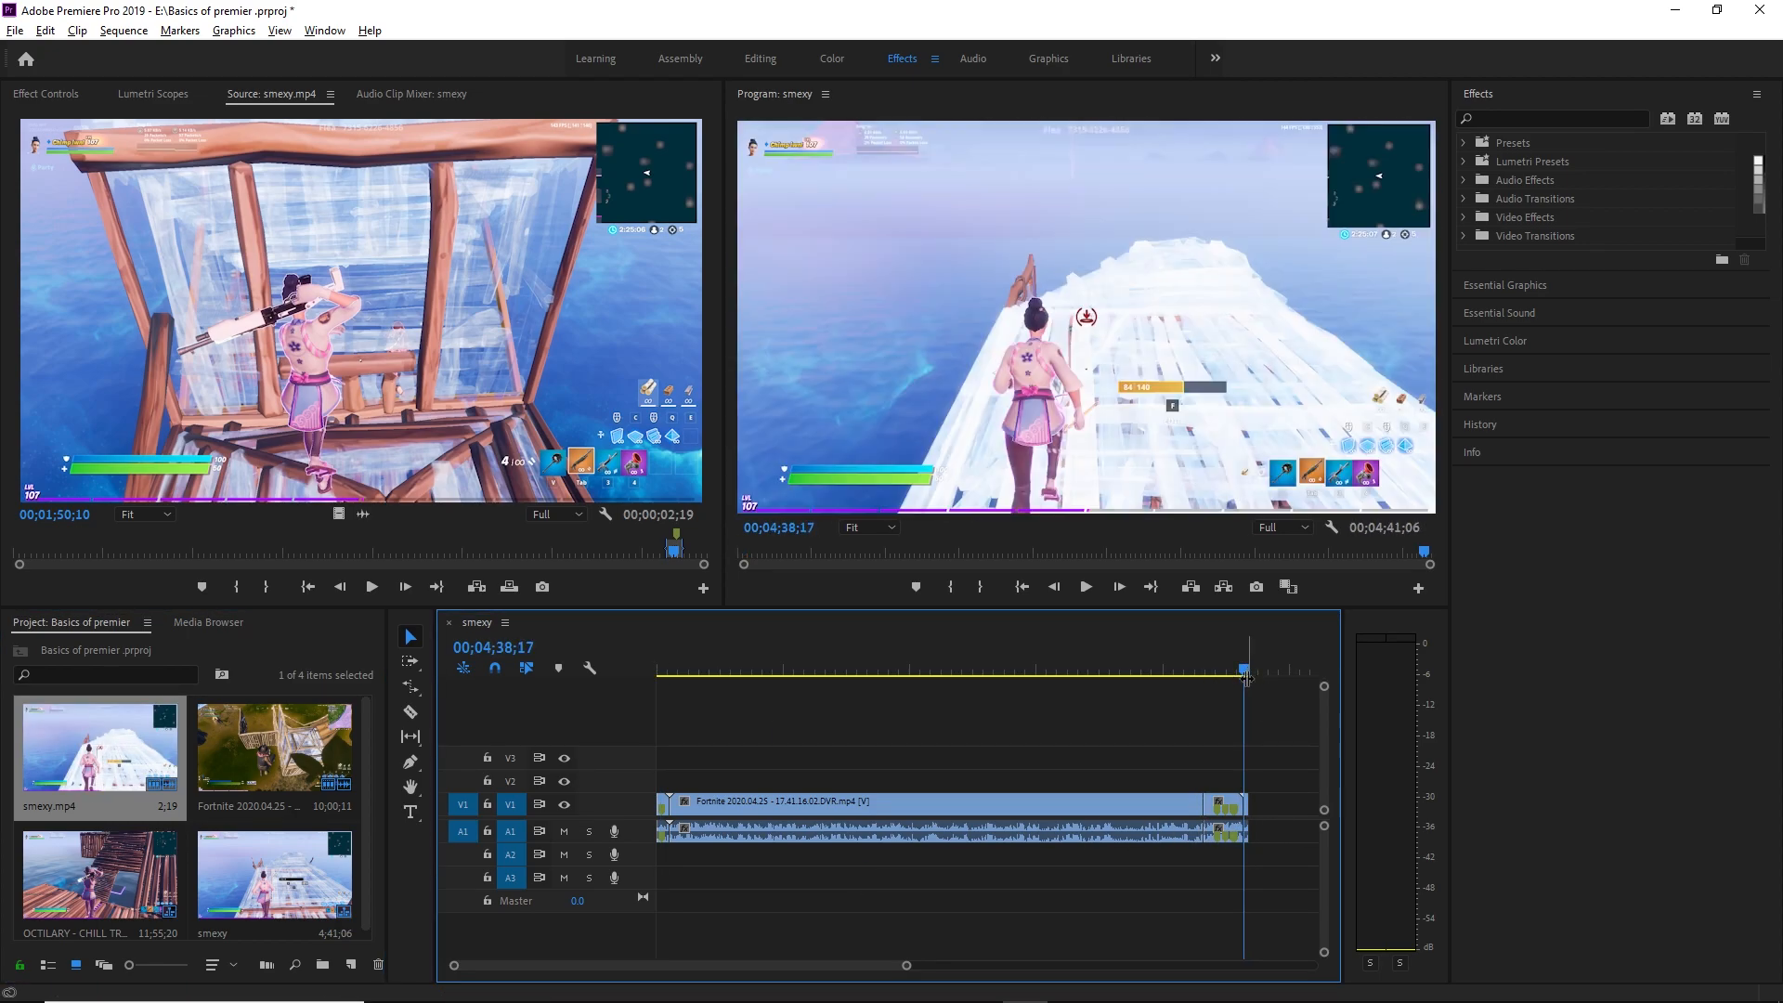
key(space)
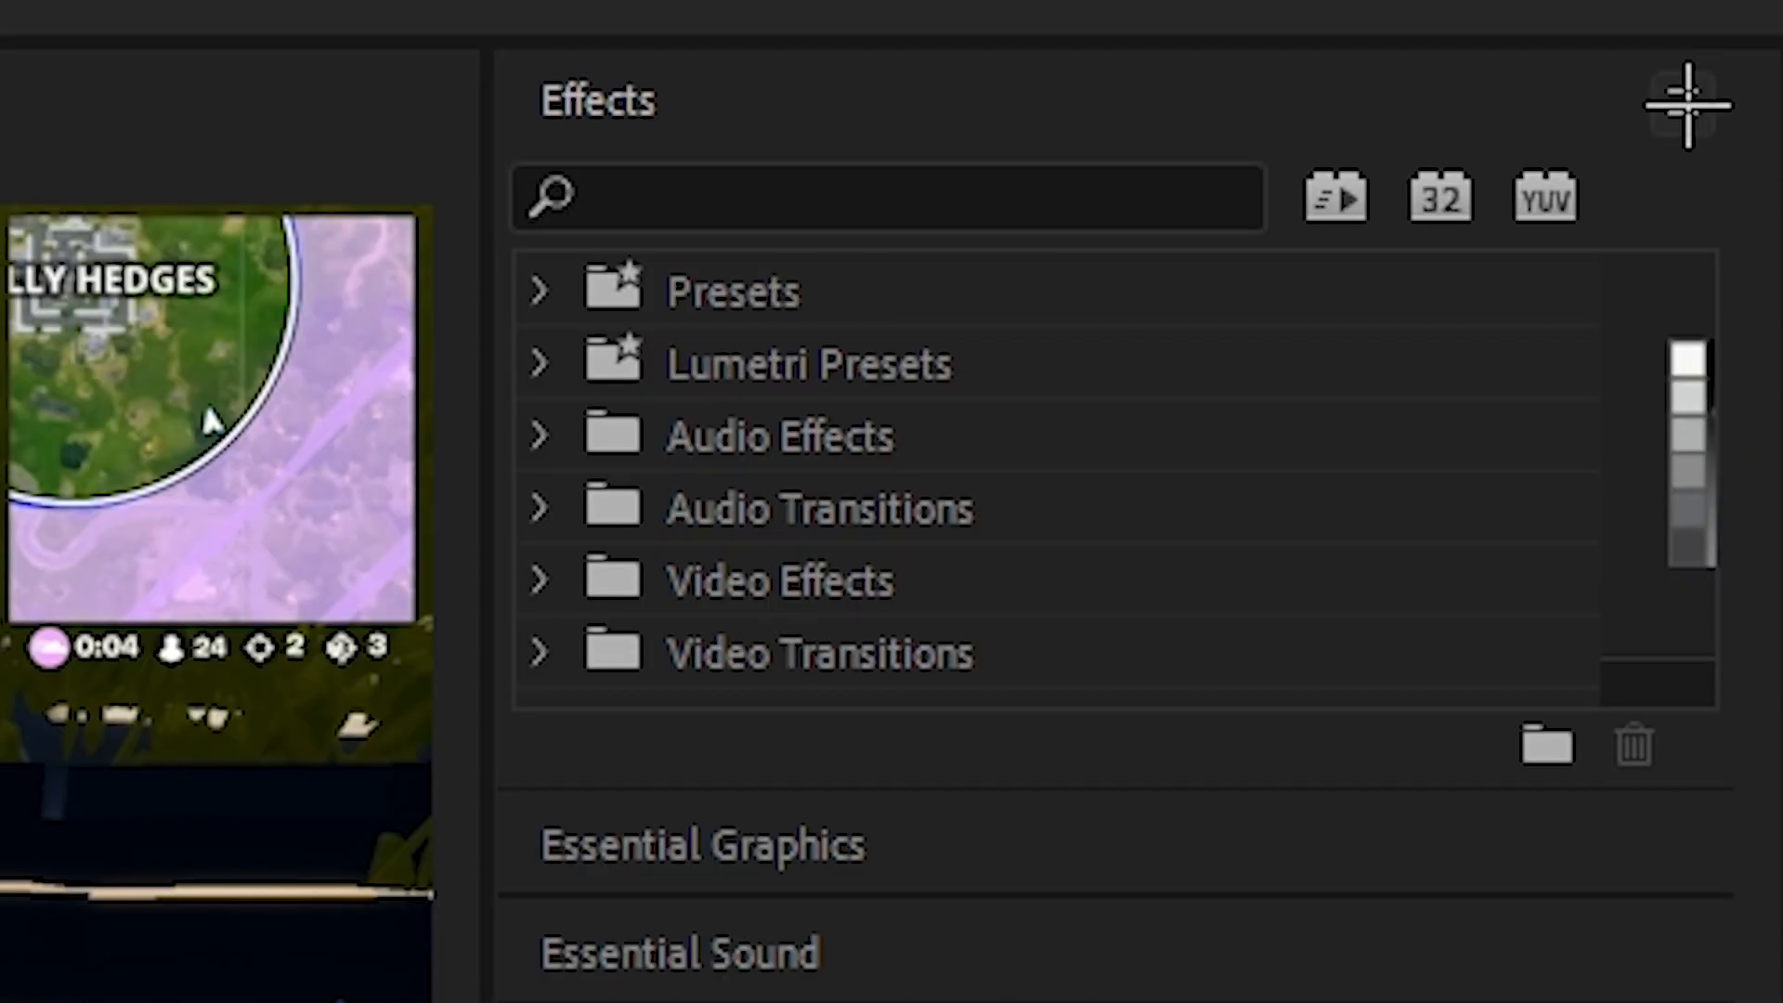
Step: Import the zoomrotate.prfpset effect preset from the Desktop folder
click(1757, 94)
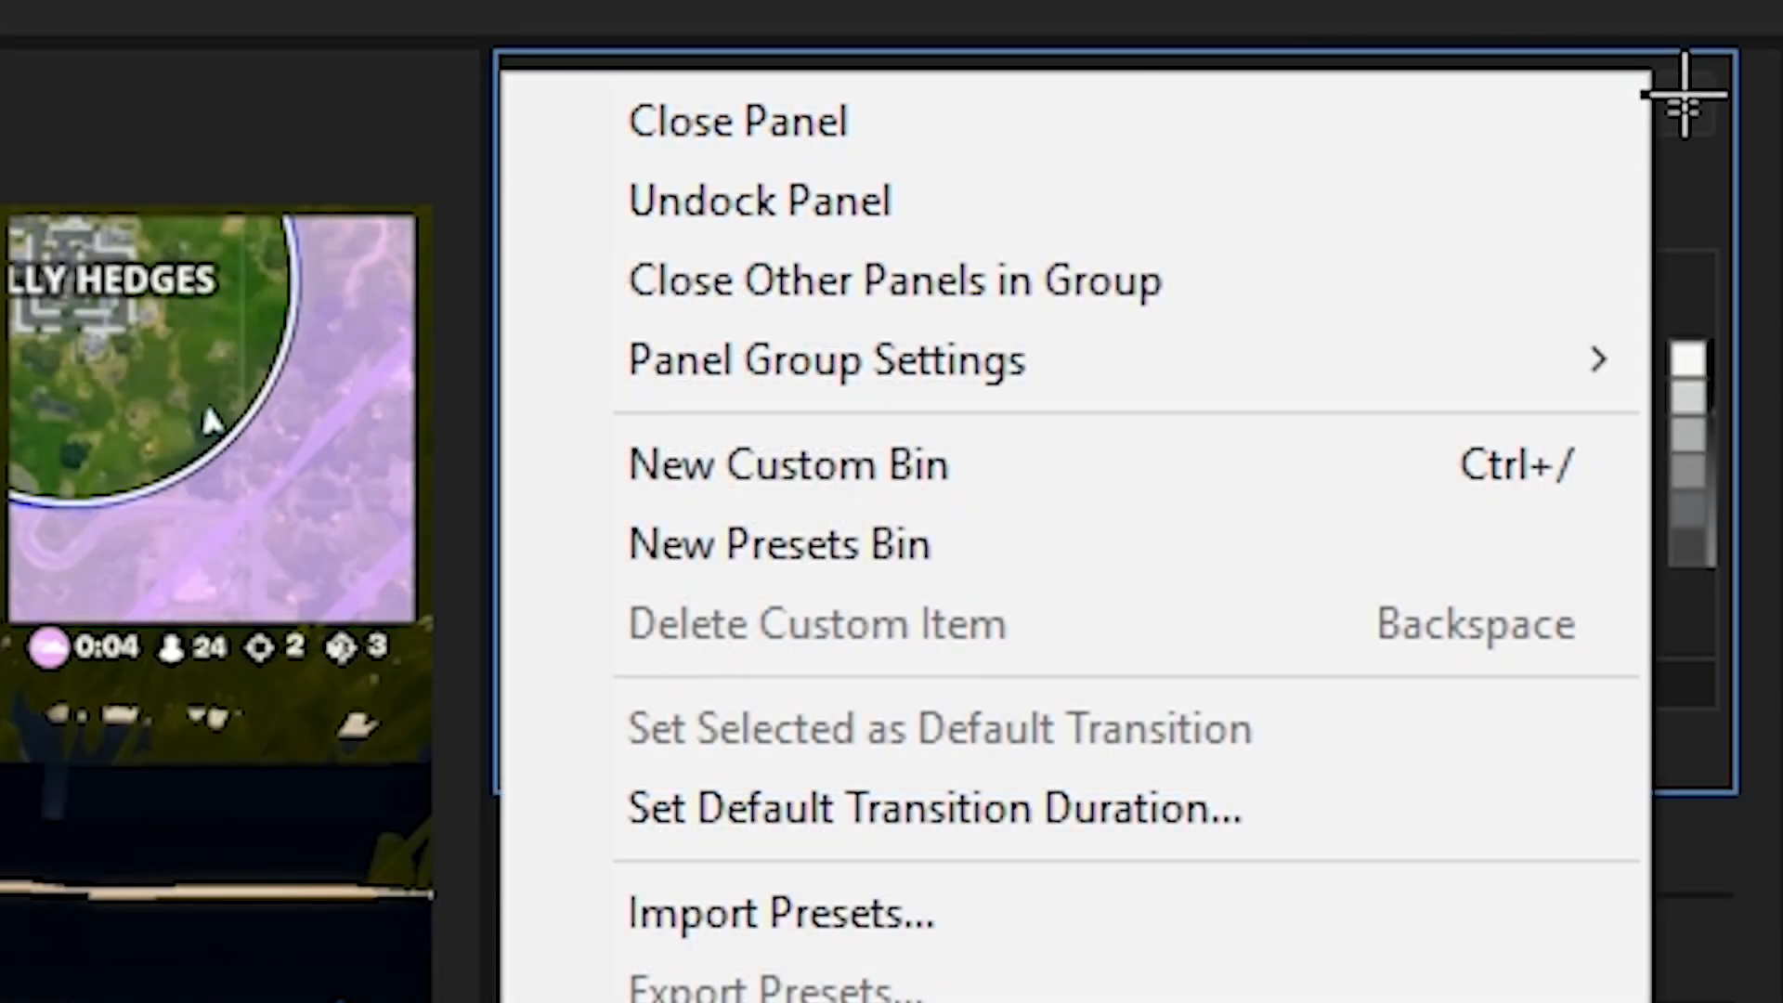
click(875, 910)
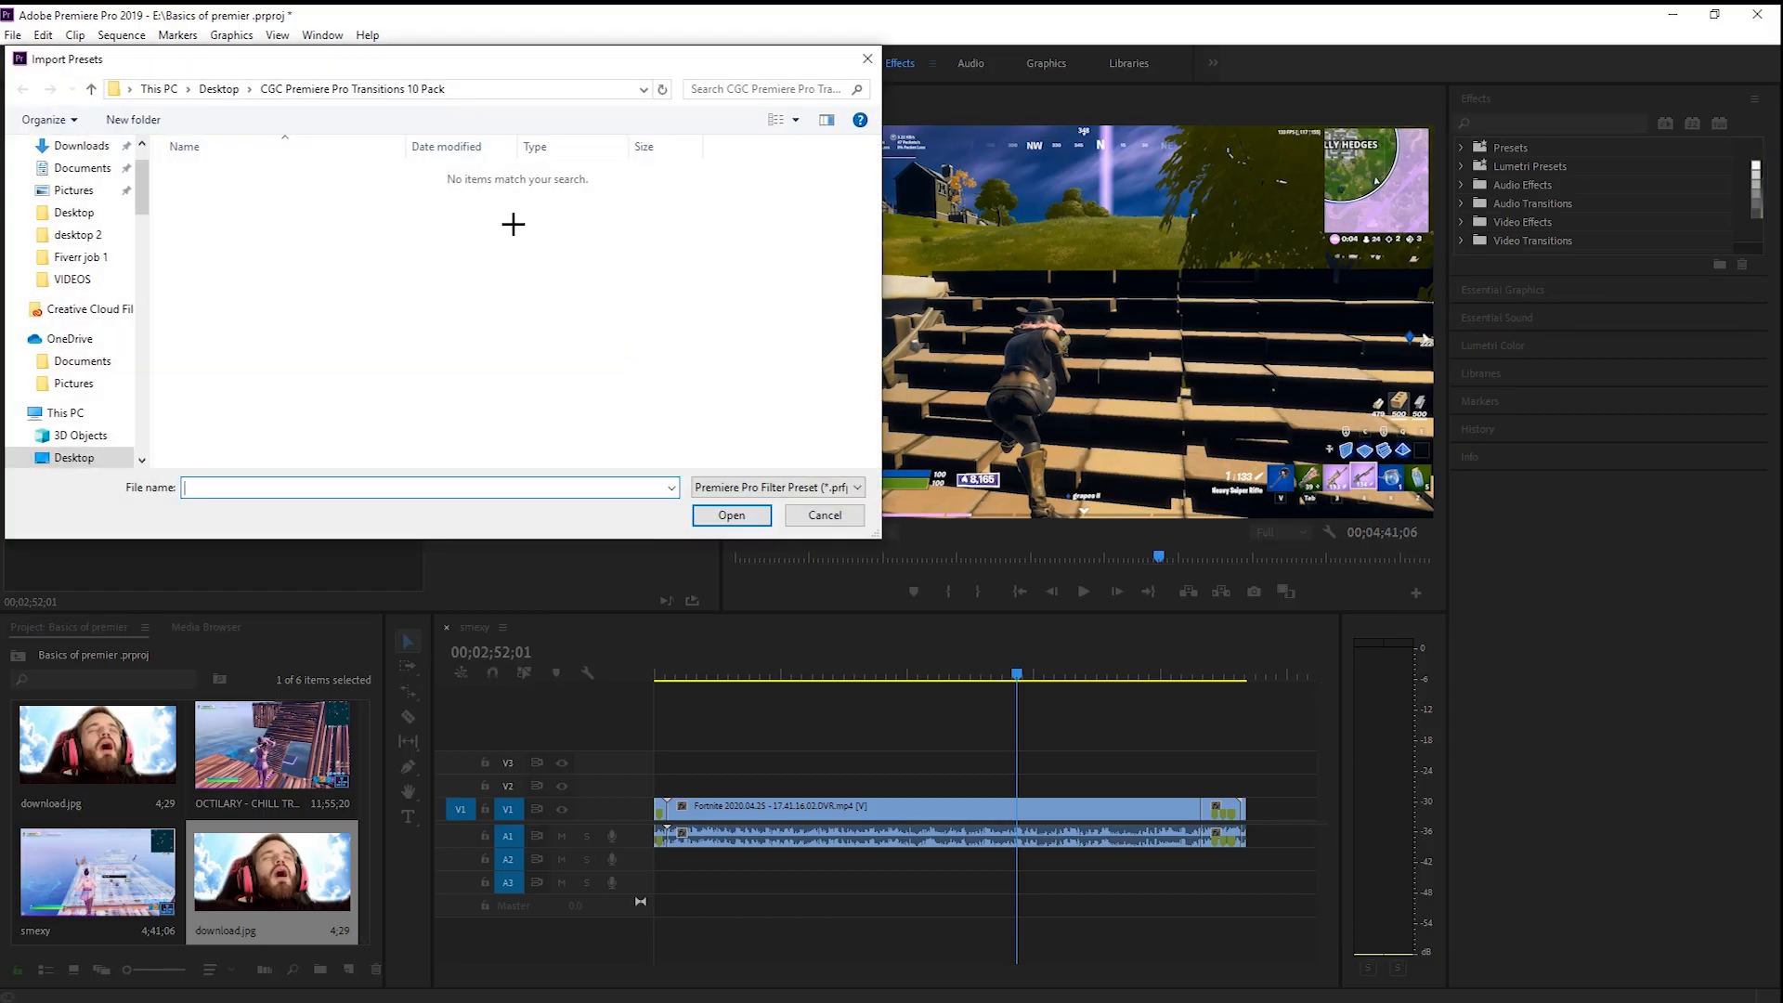
click(74, 213)
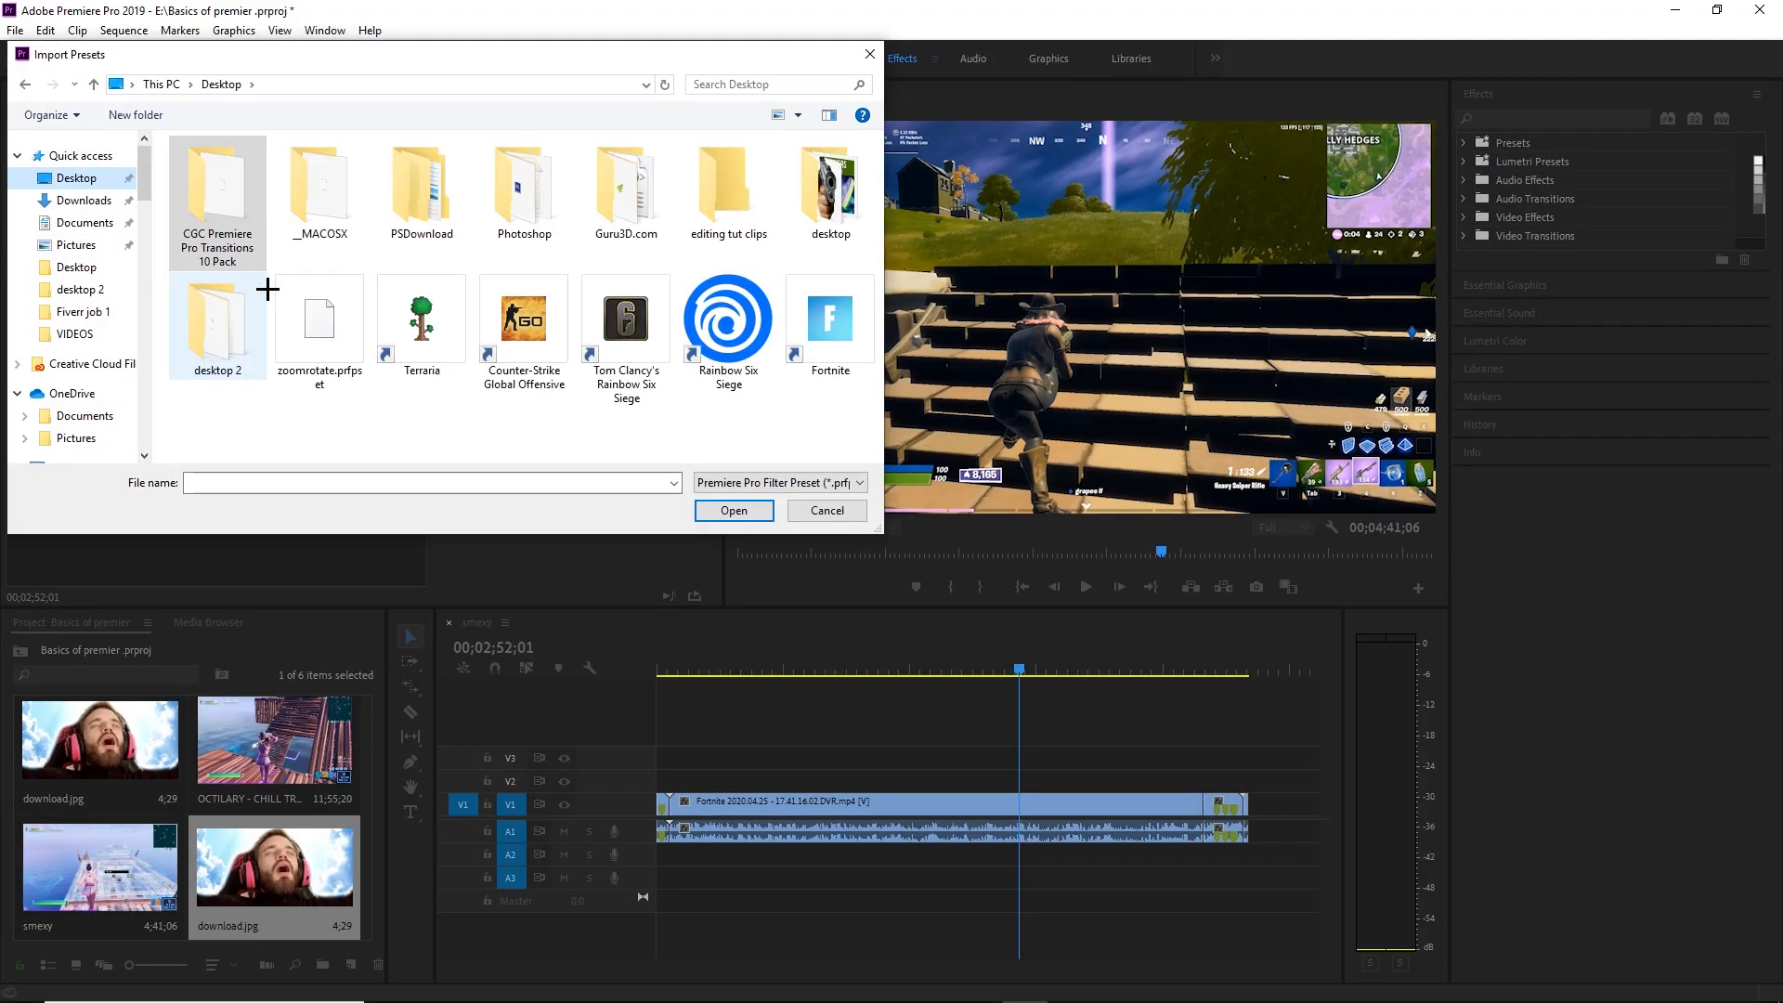
click(325, 320)
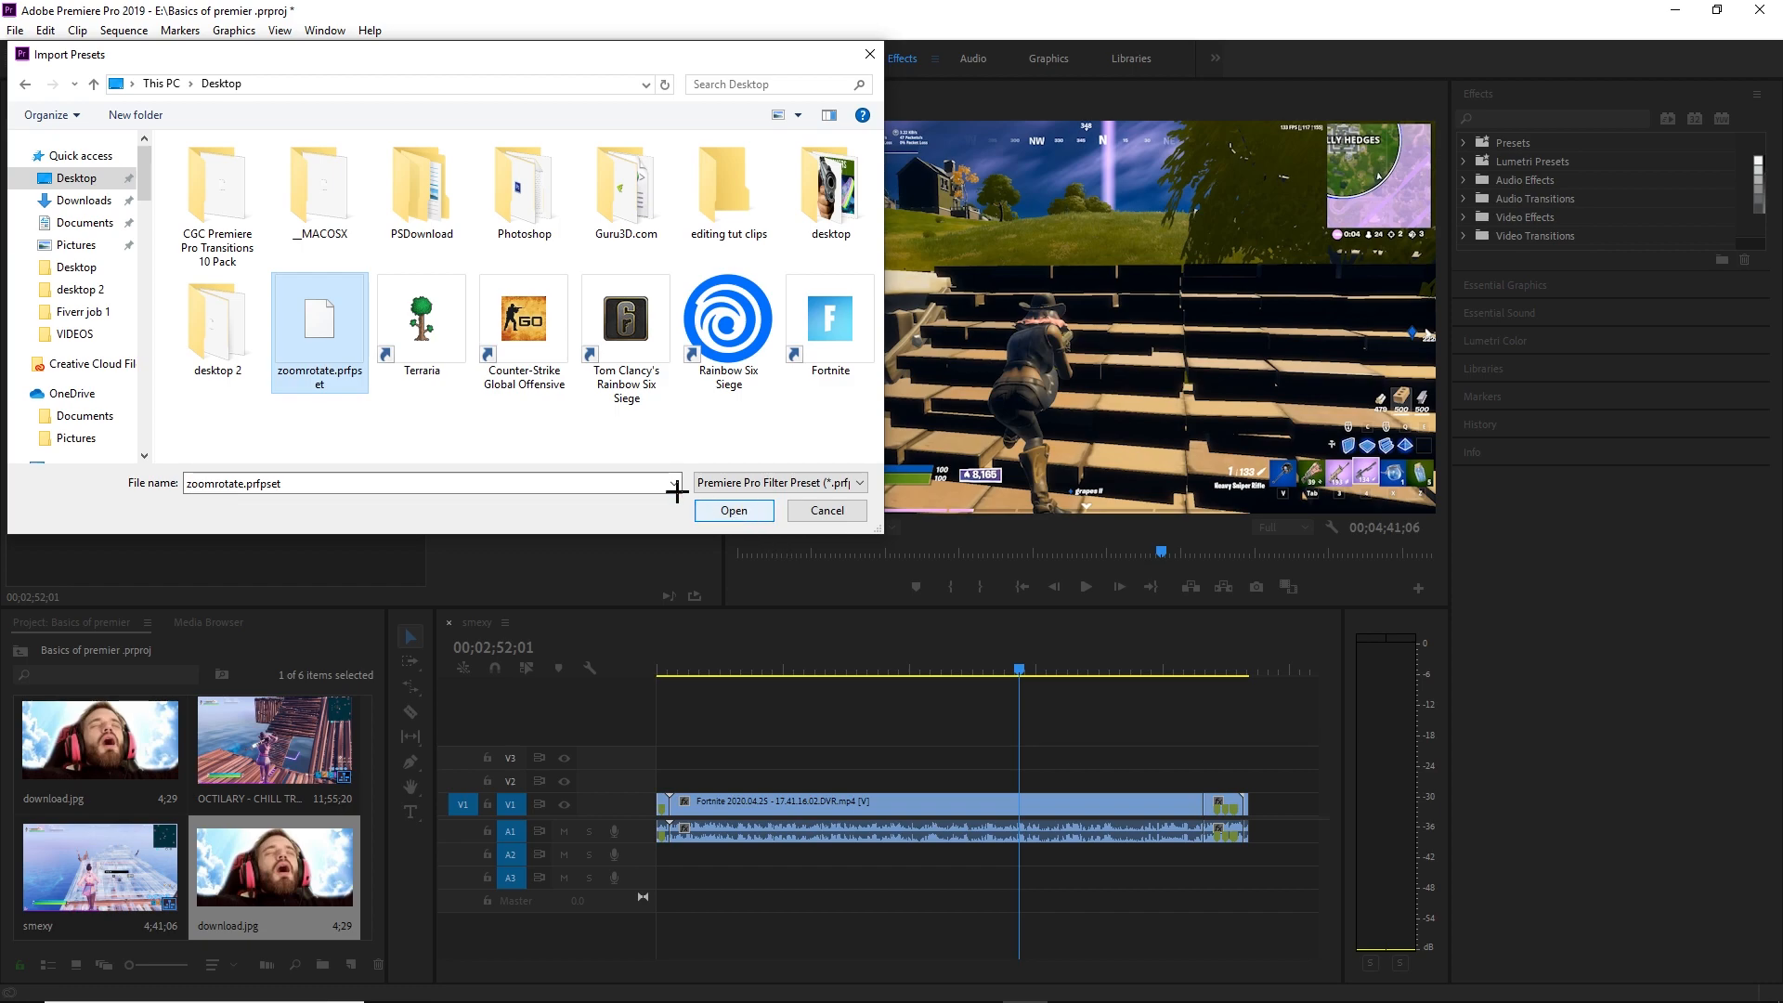
click(736, 512)
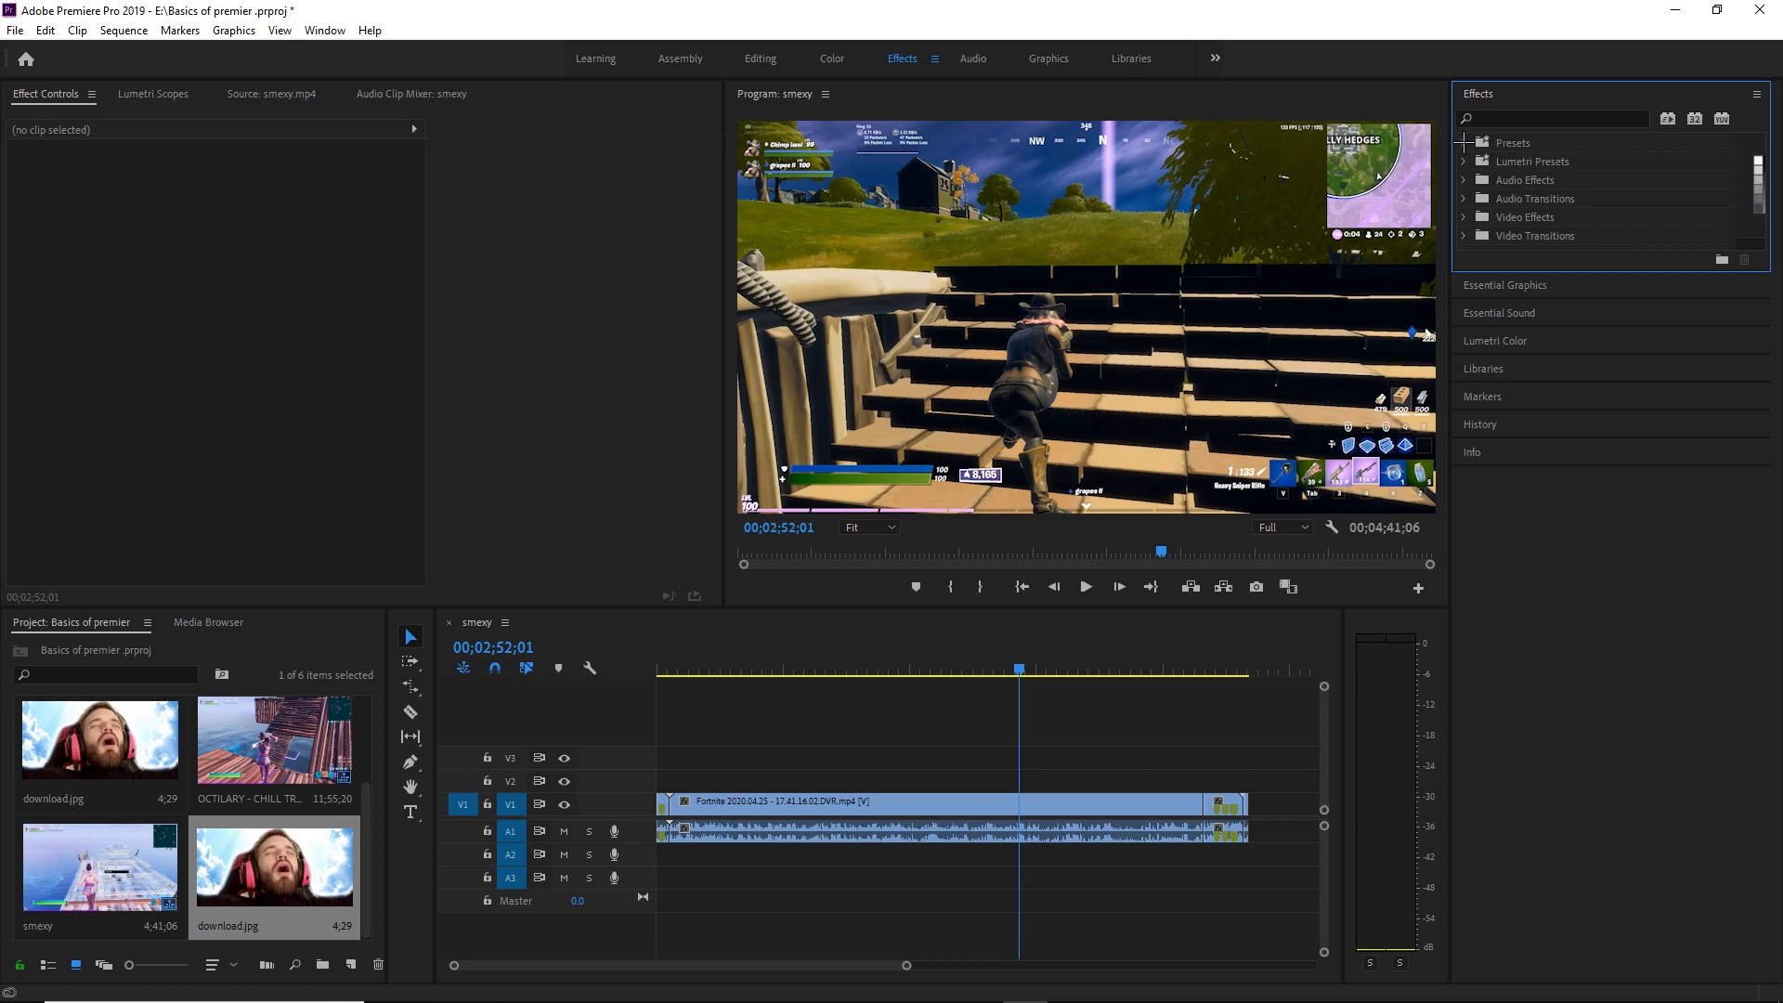
Step: Examine the contents of the effect Presets bin, including the zoom rotate presets and the Mosaics folder
click(1464, 142)
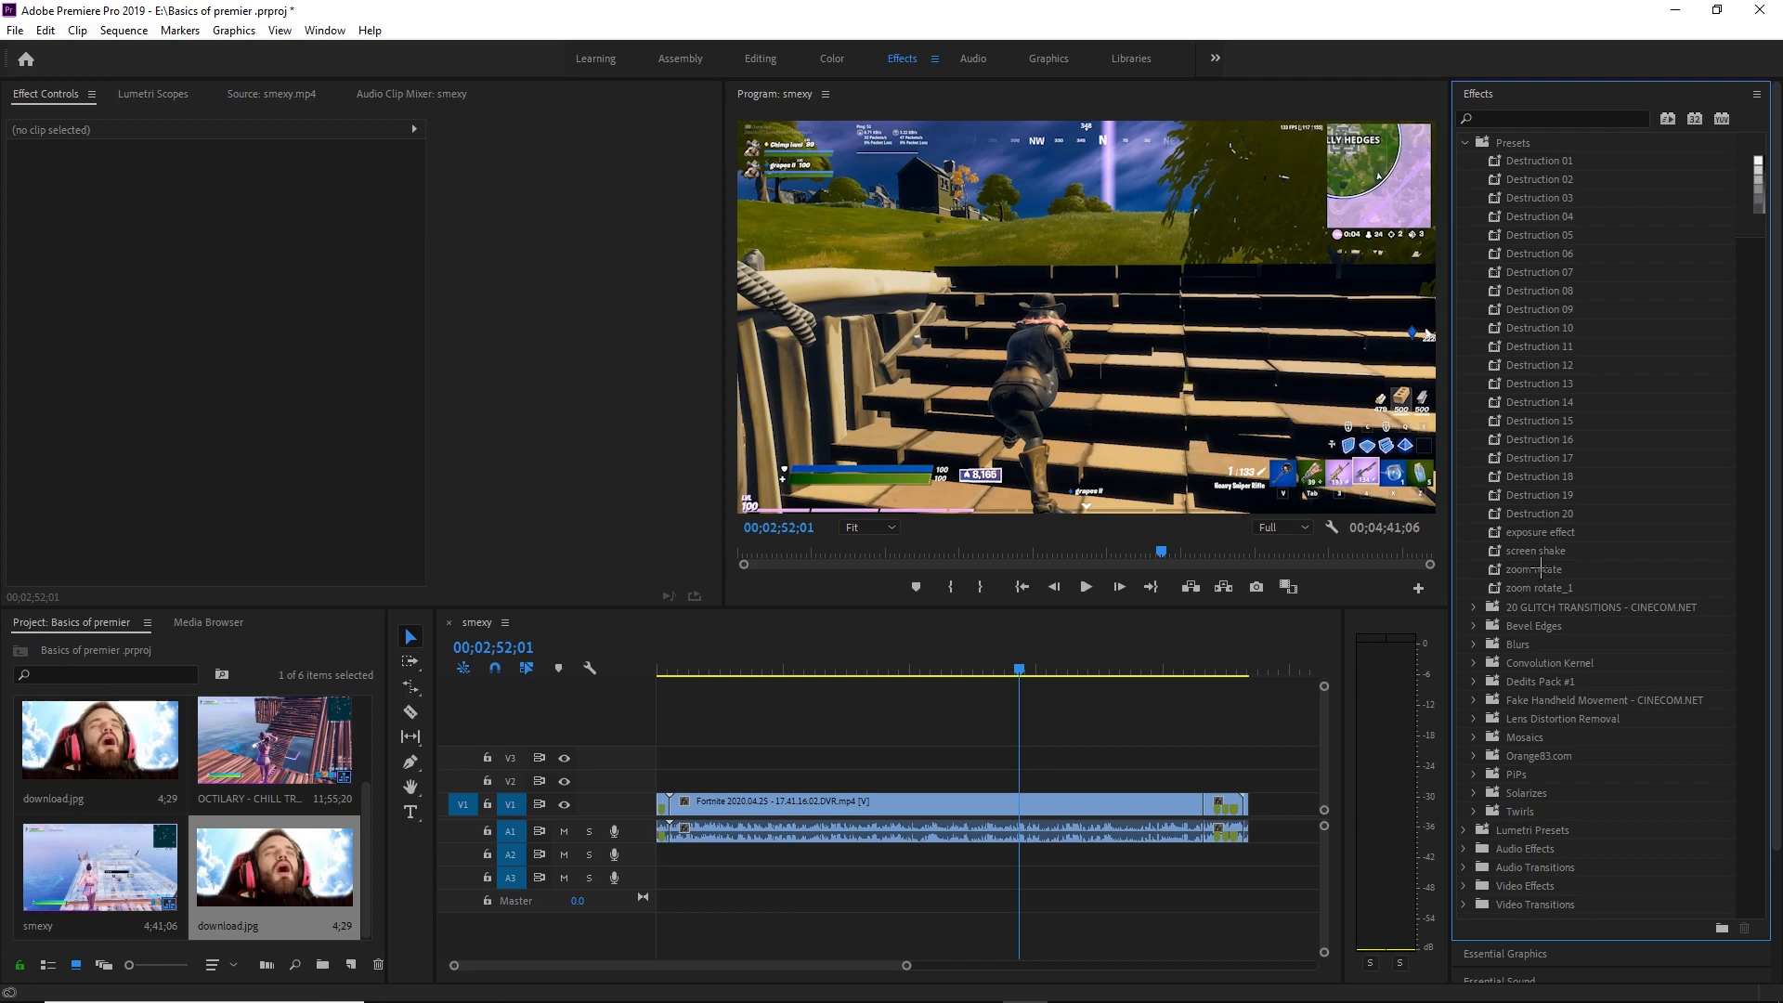
click(1549, 568)
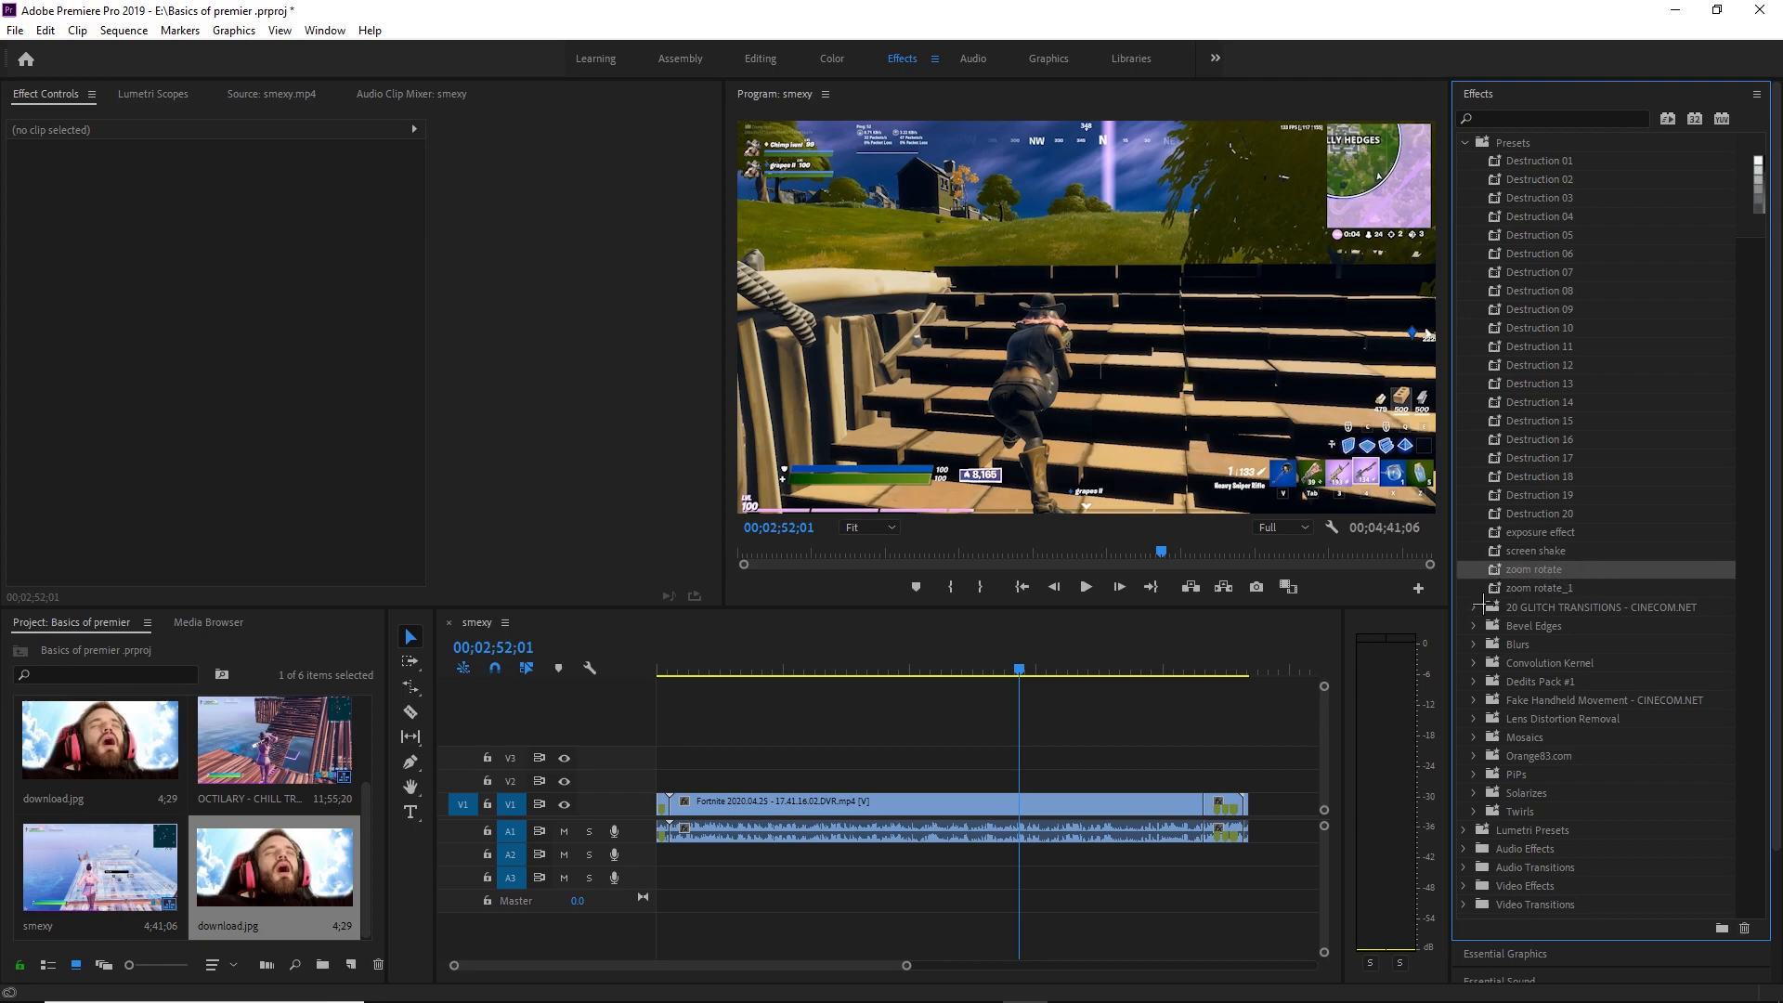
click(1489, 610)
click(1475, 734)
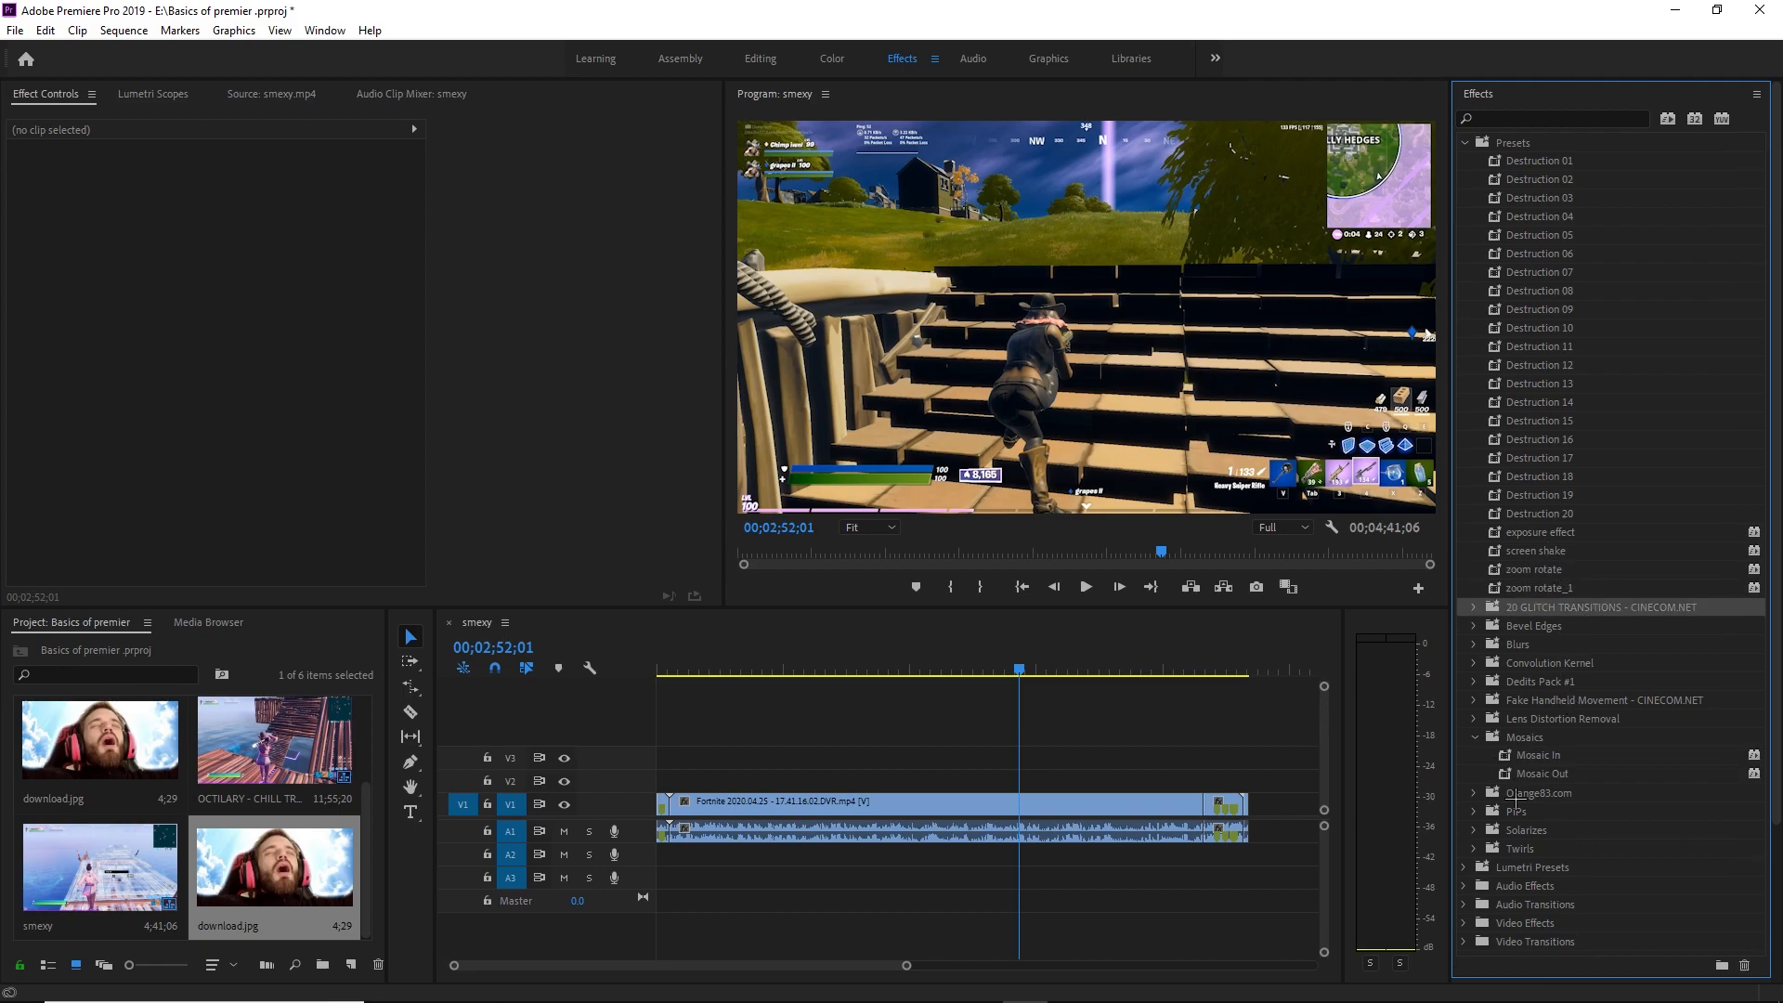
click(1475, 734)
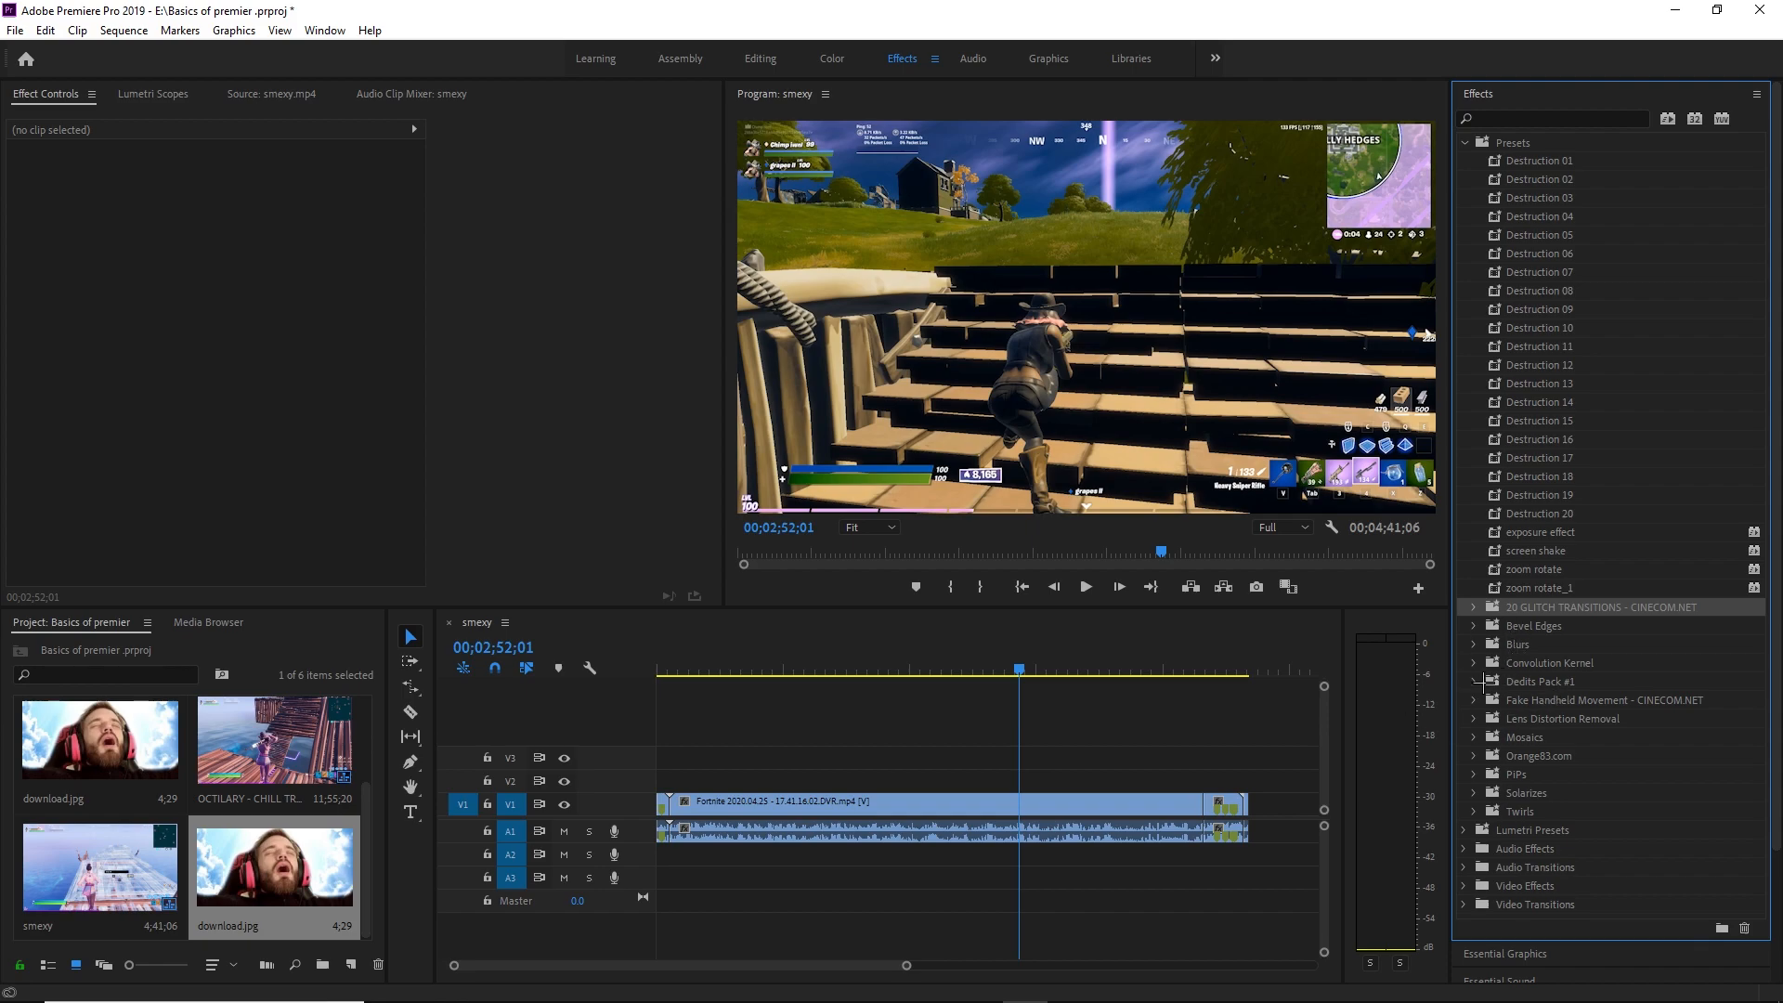
Step: Move the playhead to 00;00;06;17 and create a 1920 by 1080 adjustment layer at 23.976 fps with square pixels
click(670, 669)
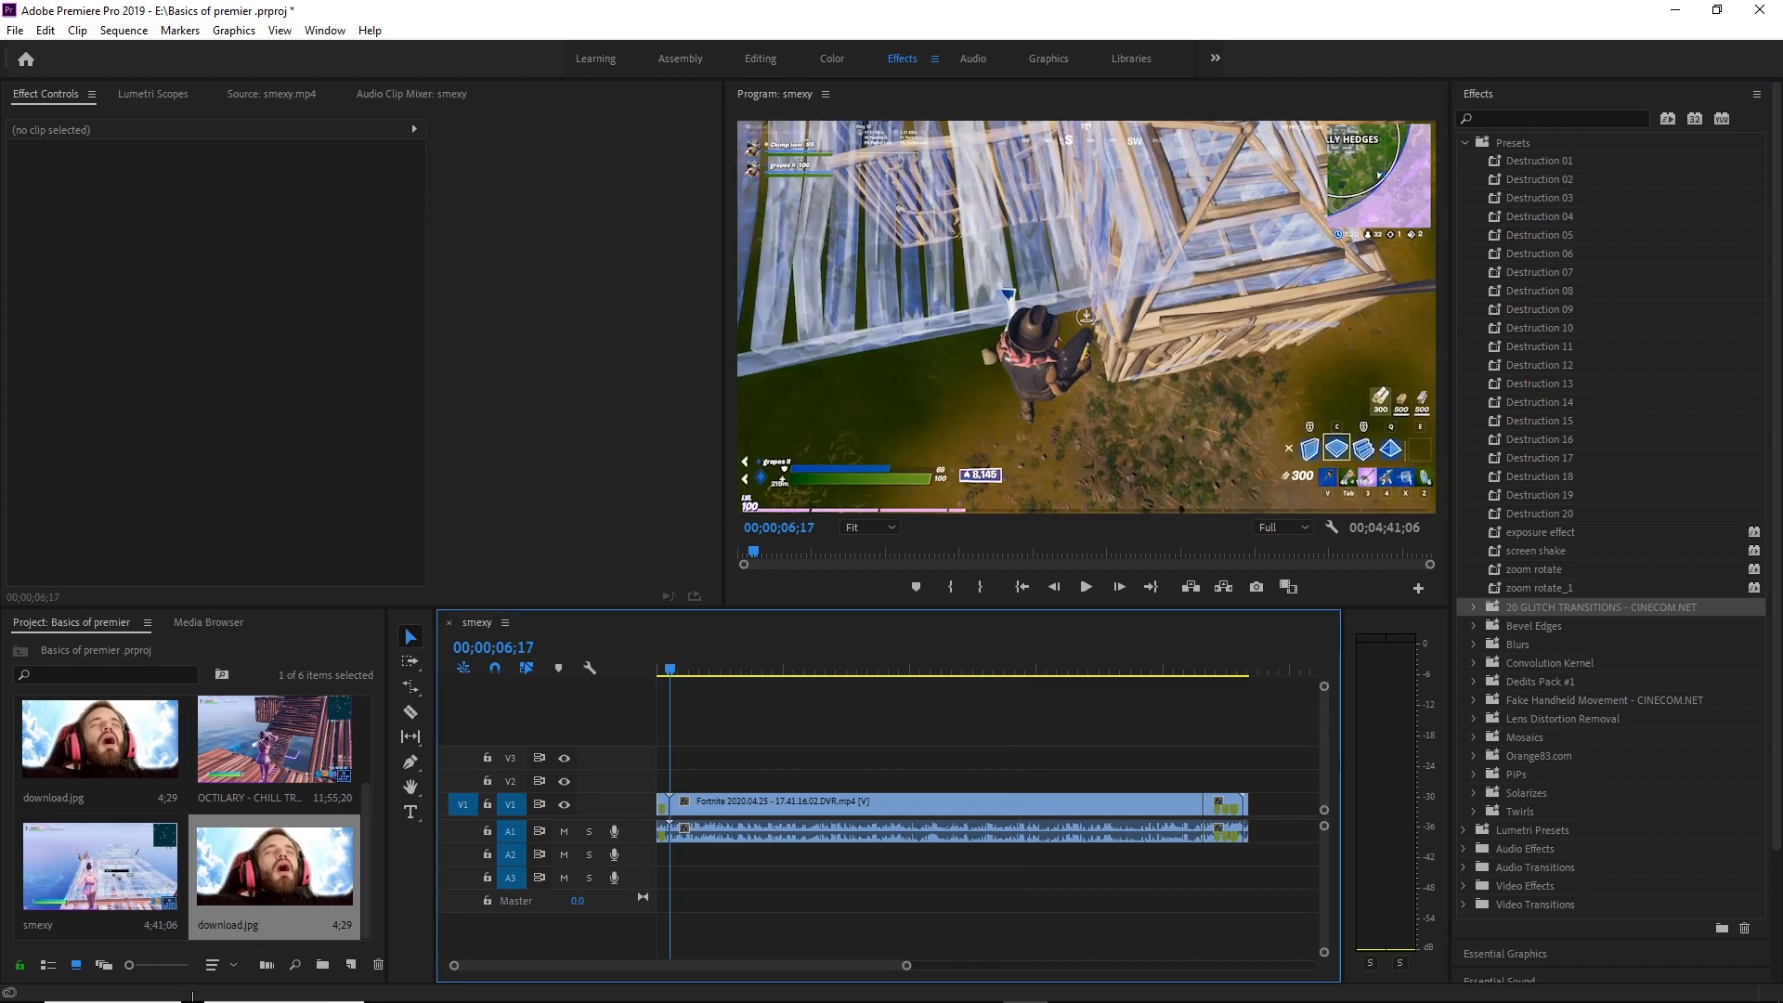
click(350, 964)
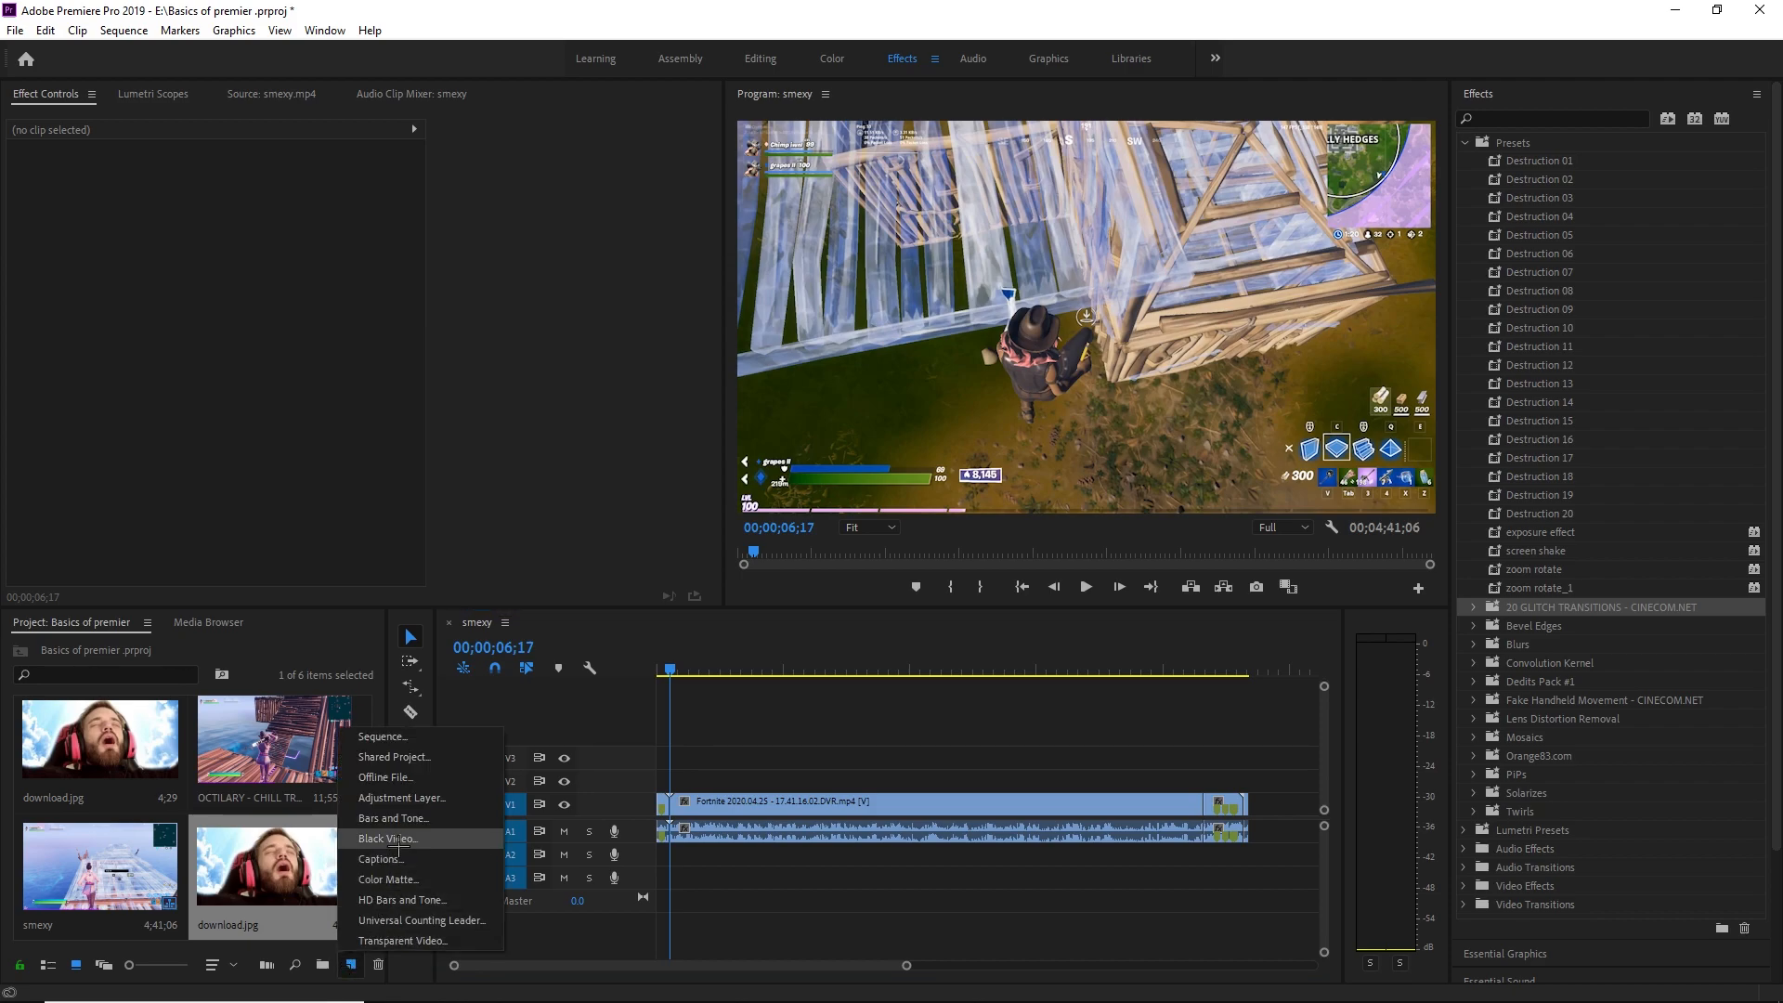
click(390, 799)
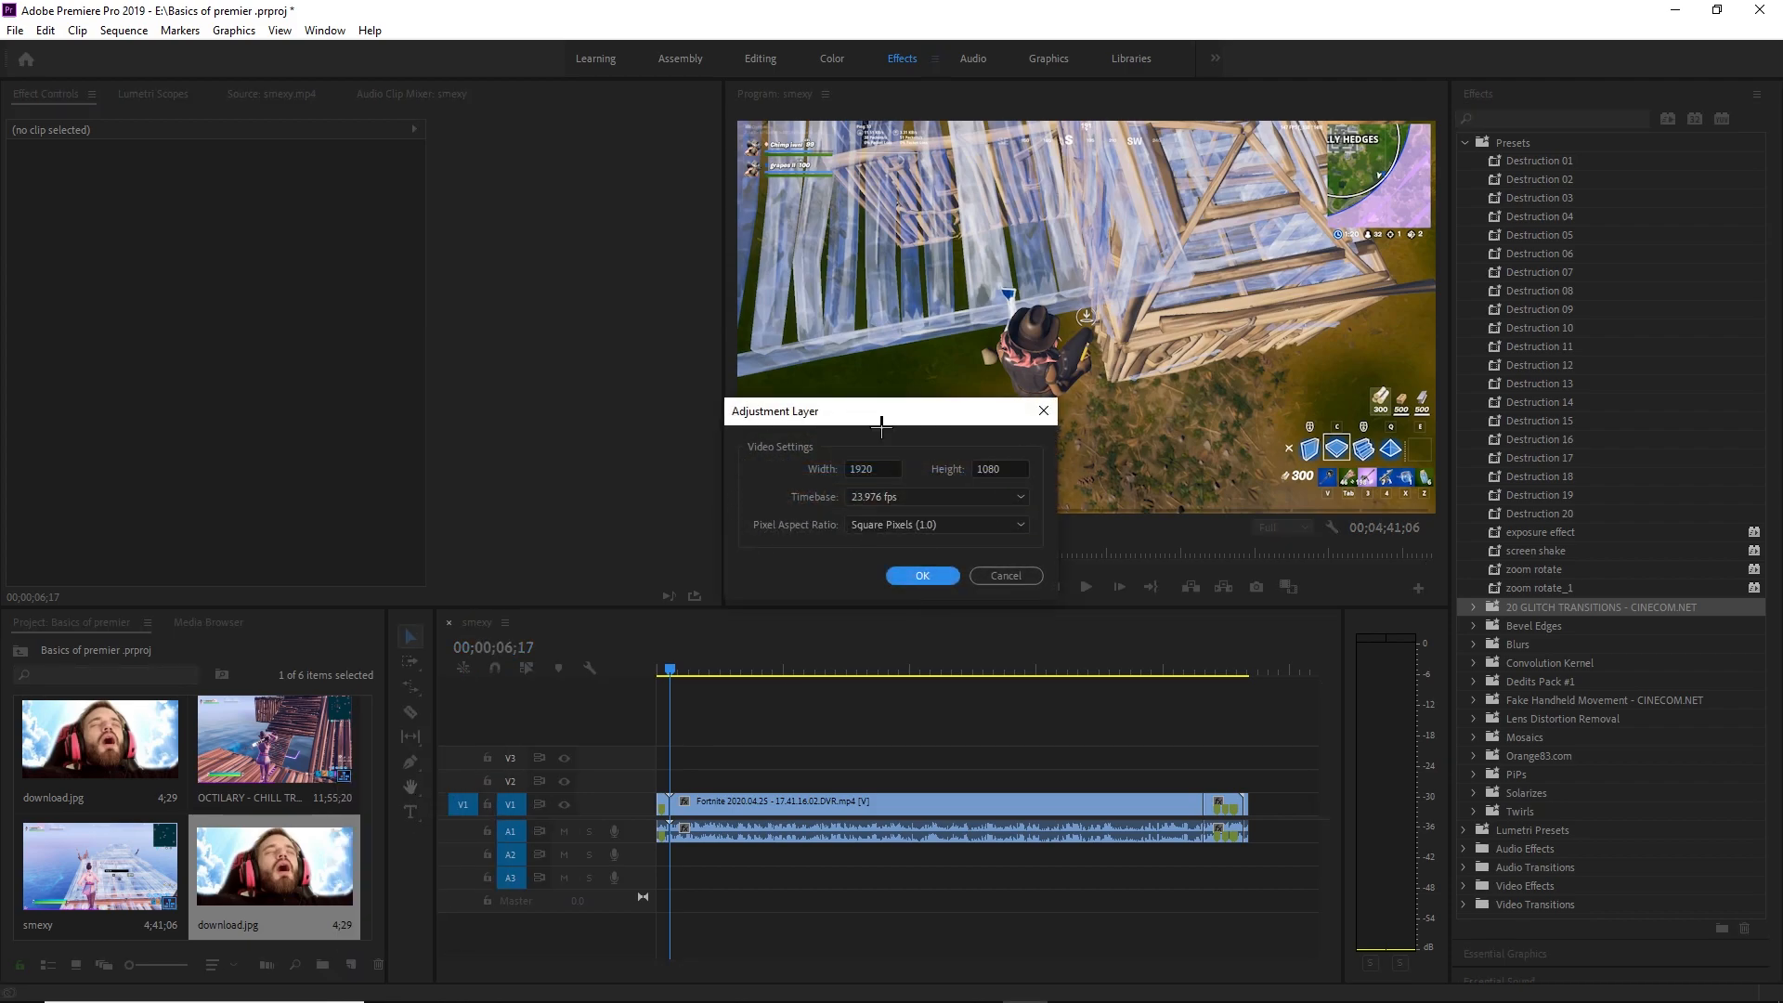
click(922, 576)
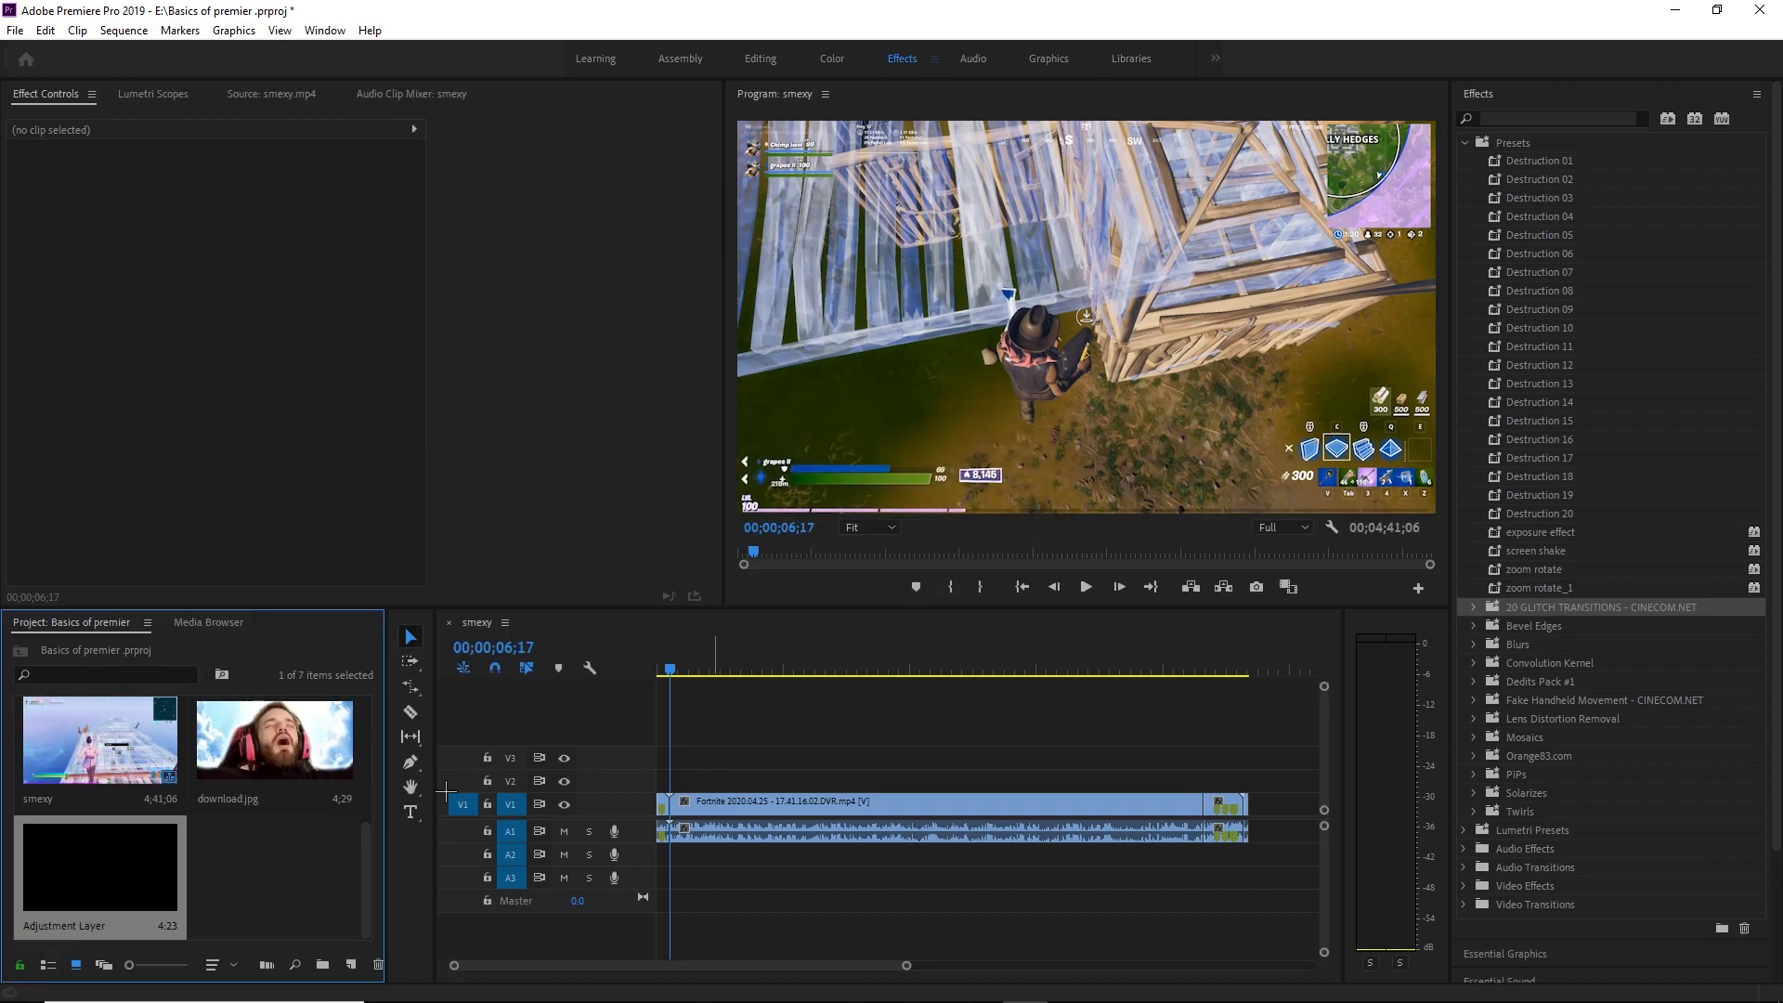
Step: Place the adjustment layer on V2 across the cut between smexy.mp4 and the Fortnite clip, and play it from 00;00;04;19
scroll(199, 840, up, 3)
scroll(199, 840, down, 3)
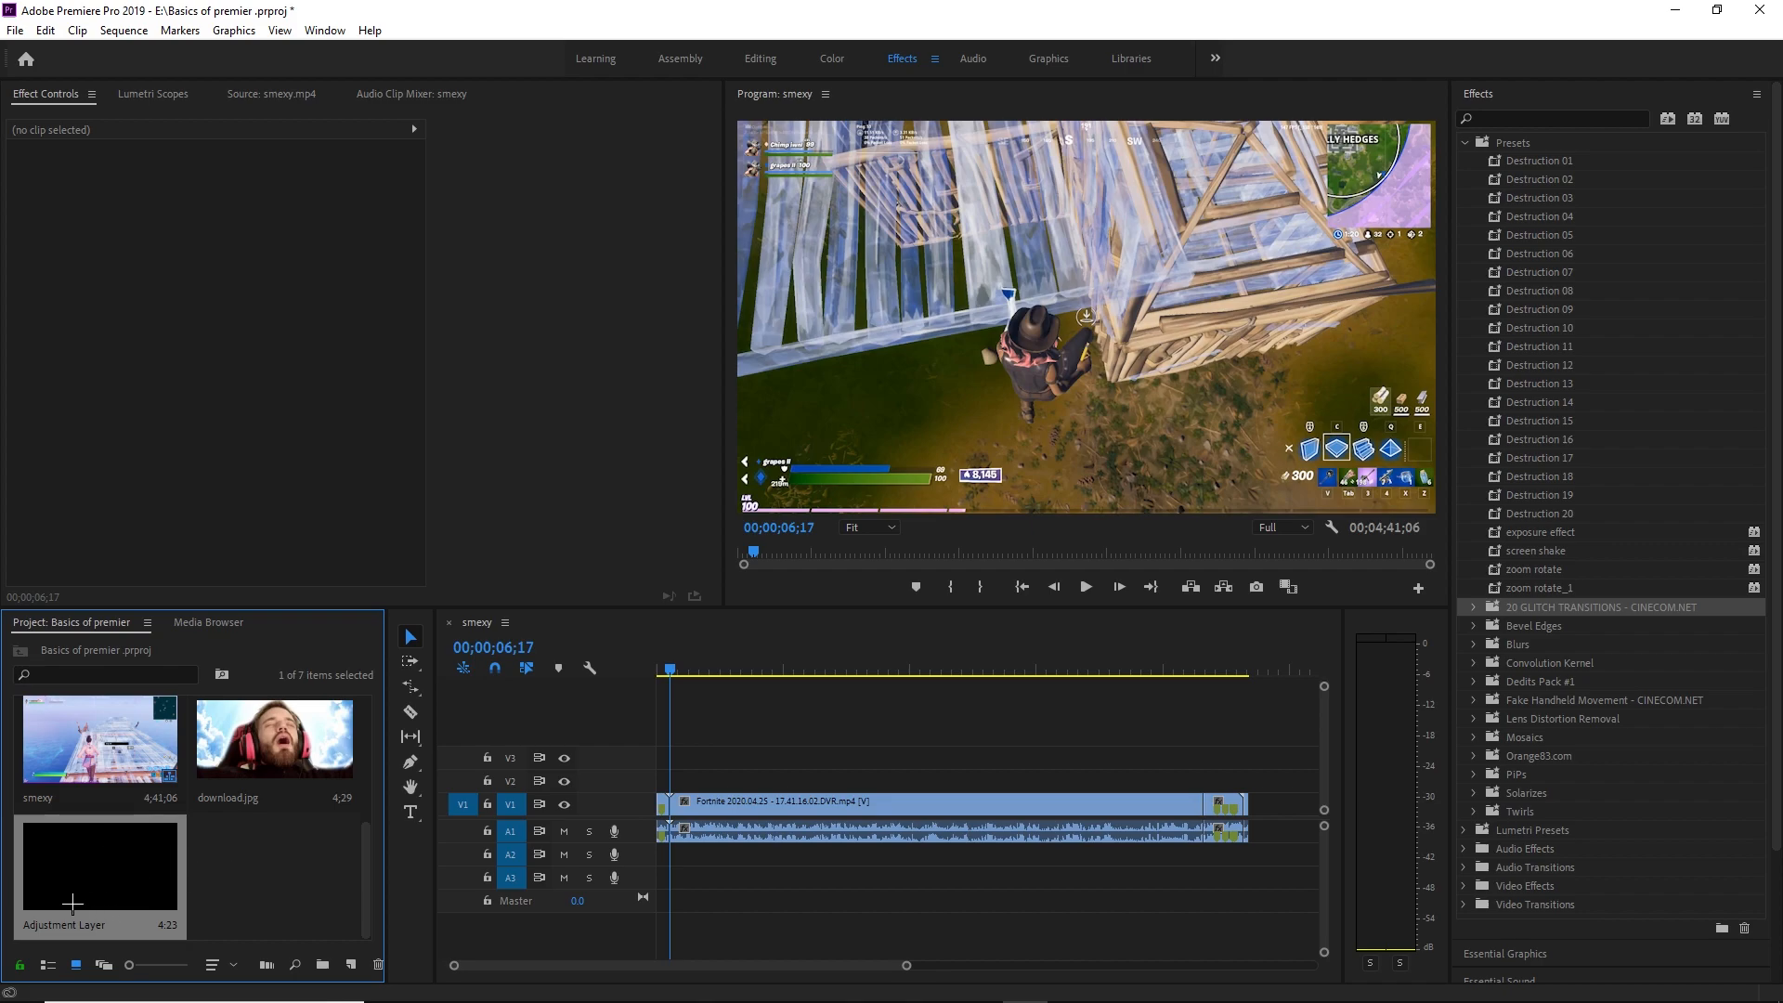
drag(116, 878, 675, 780)
drag(908, 967, 774, 965)
drag(822, 780, 789, 782)
click(745, 661)
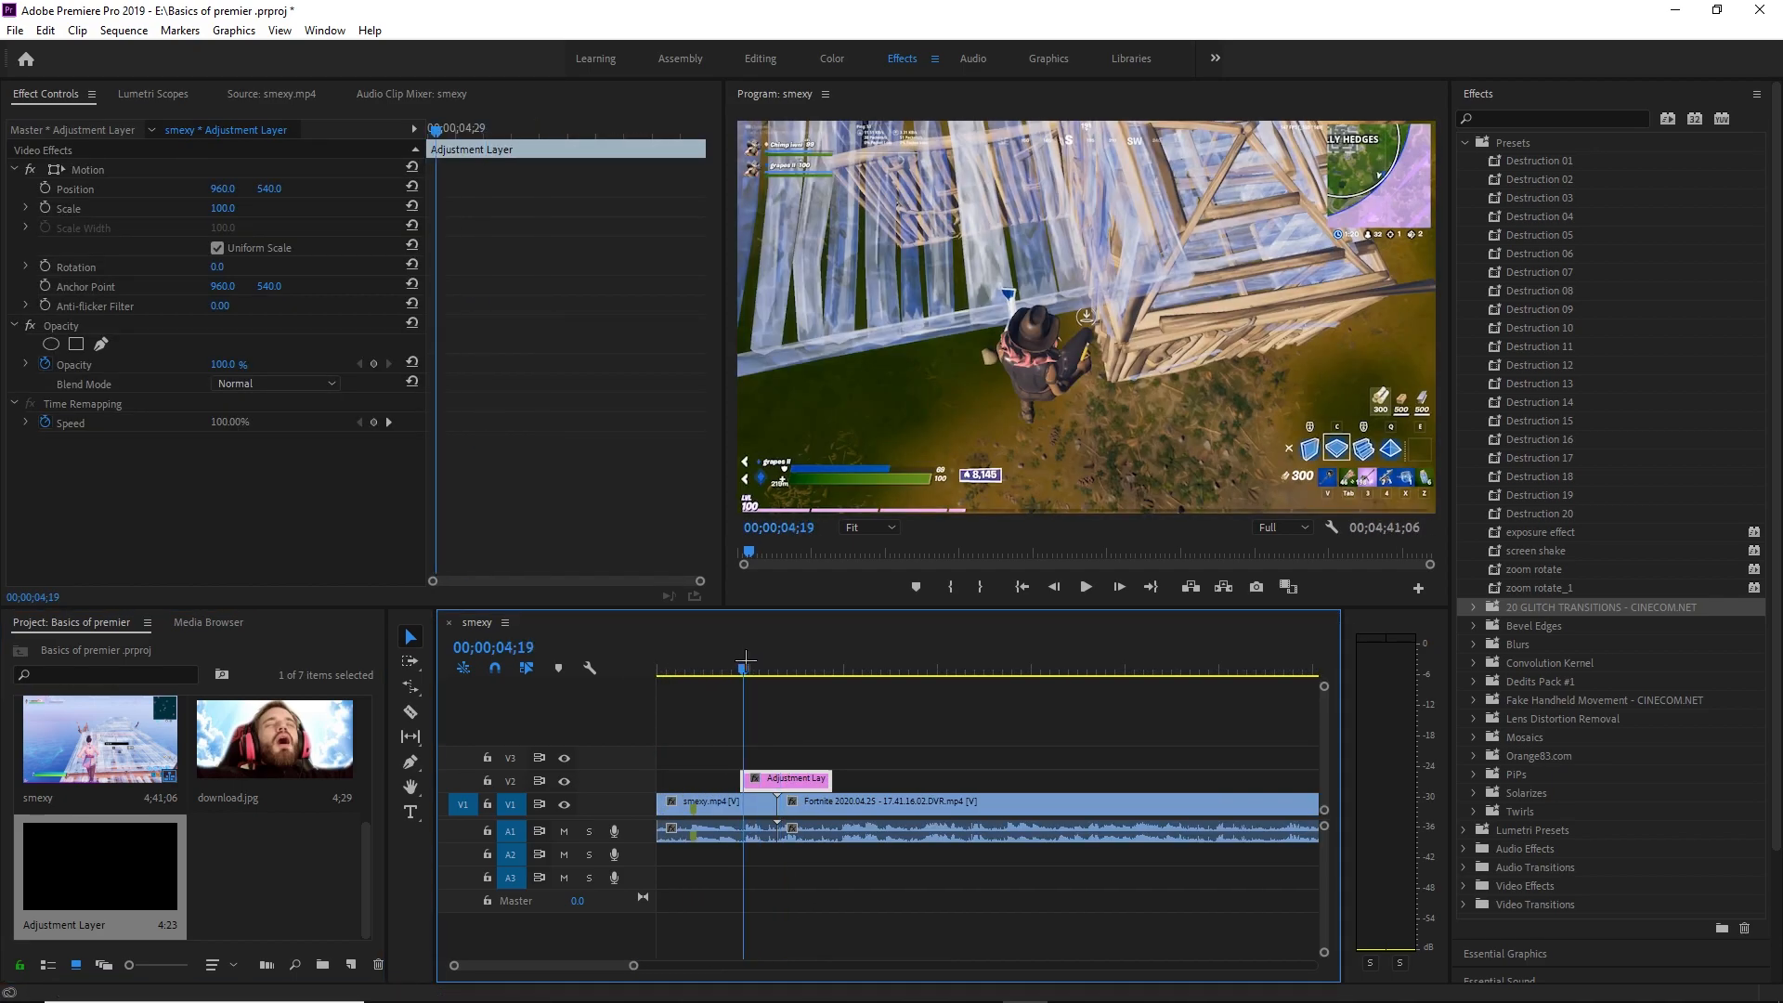
key(space)
drag(781, 693, 757, 696)
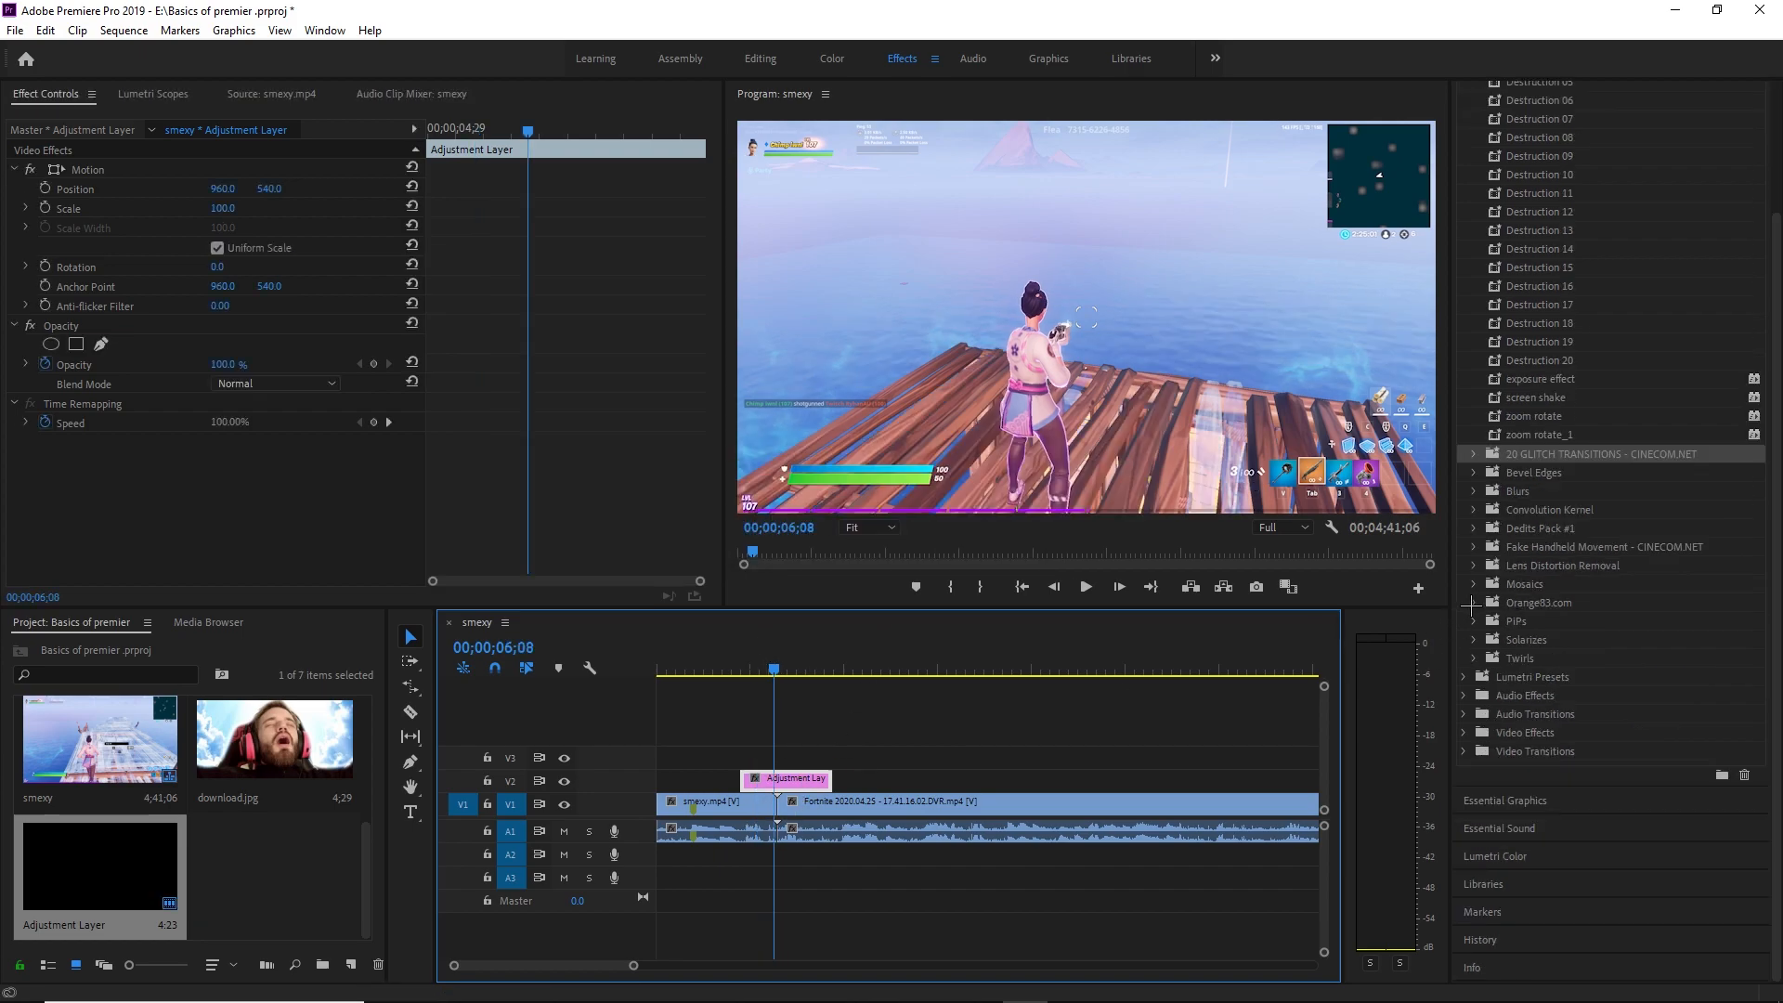
Step: Look through the Orange83.com Transition pack #3 presets and select Smooth Zoom IN
click(1472, 603)
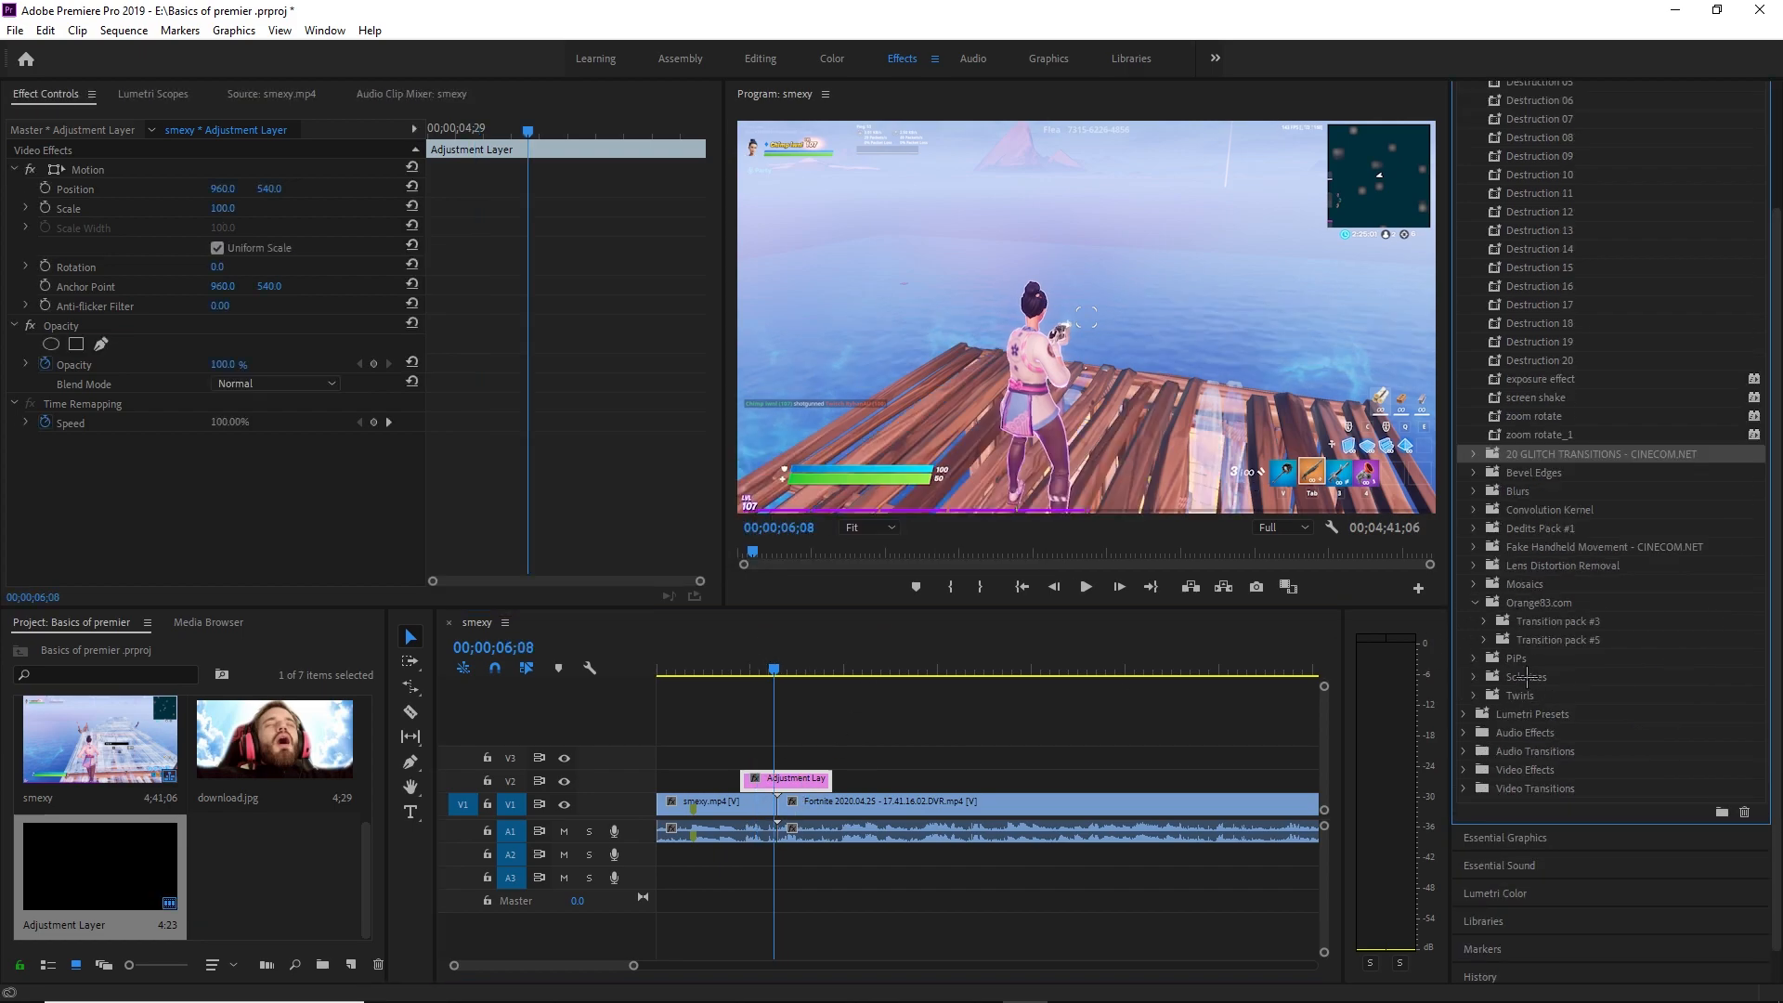
click(1482, 621)
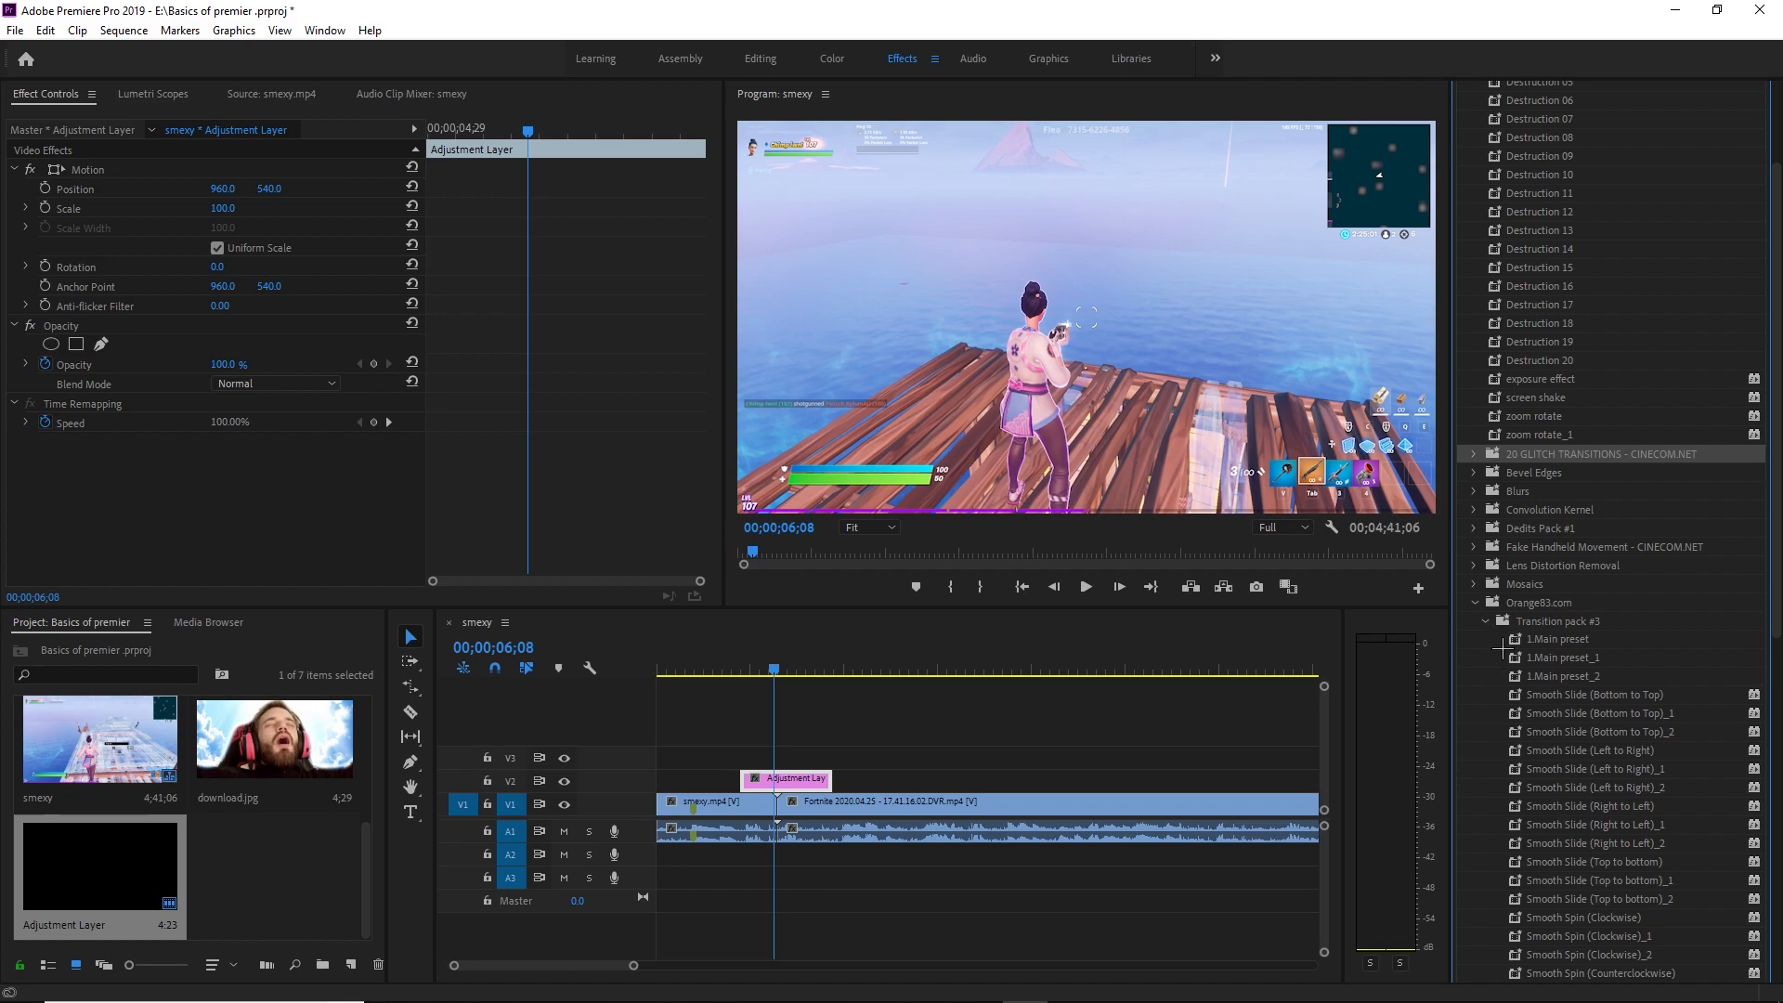
scroll(1534, 675, down, 5)
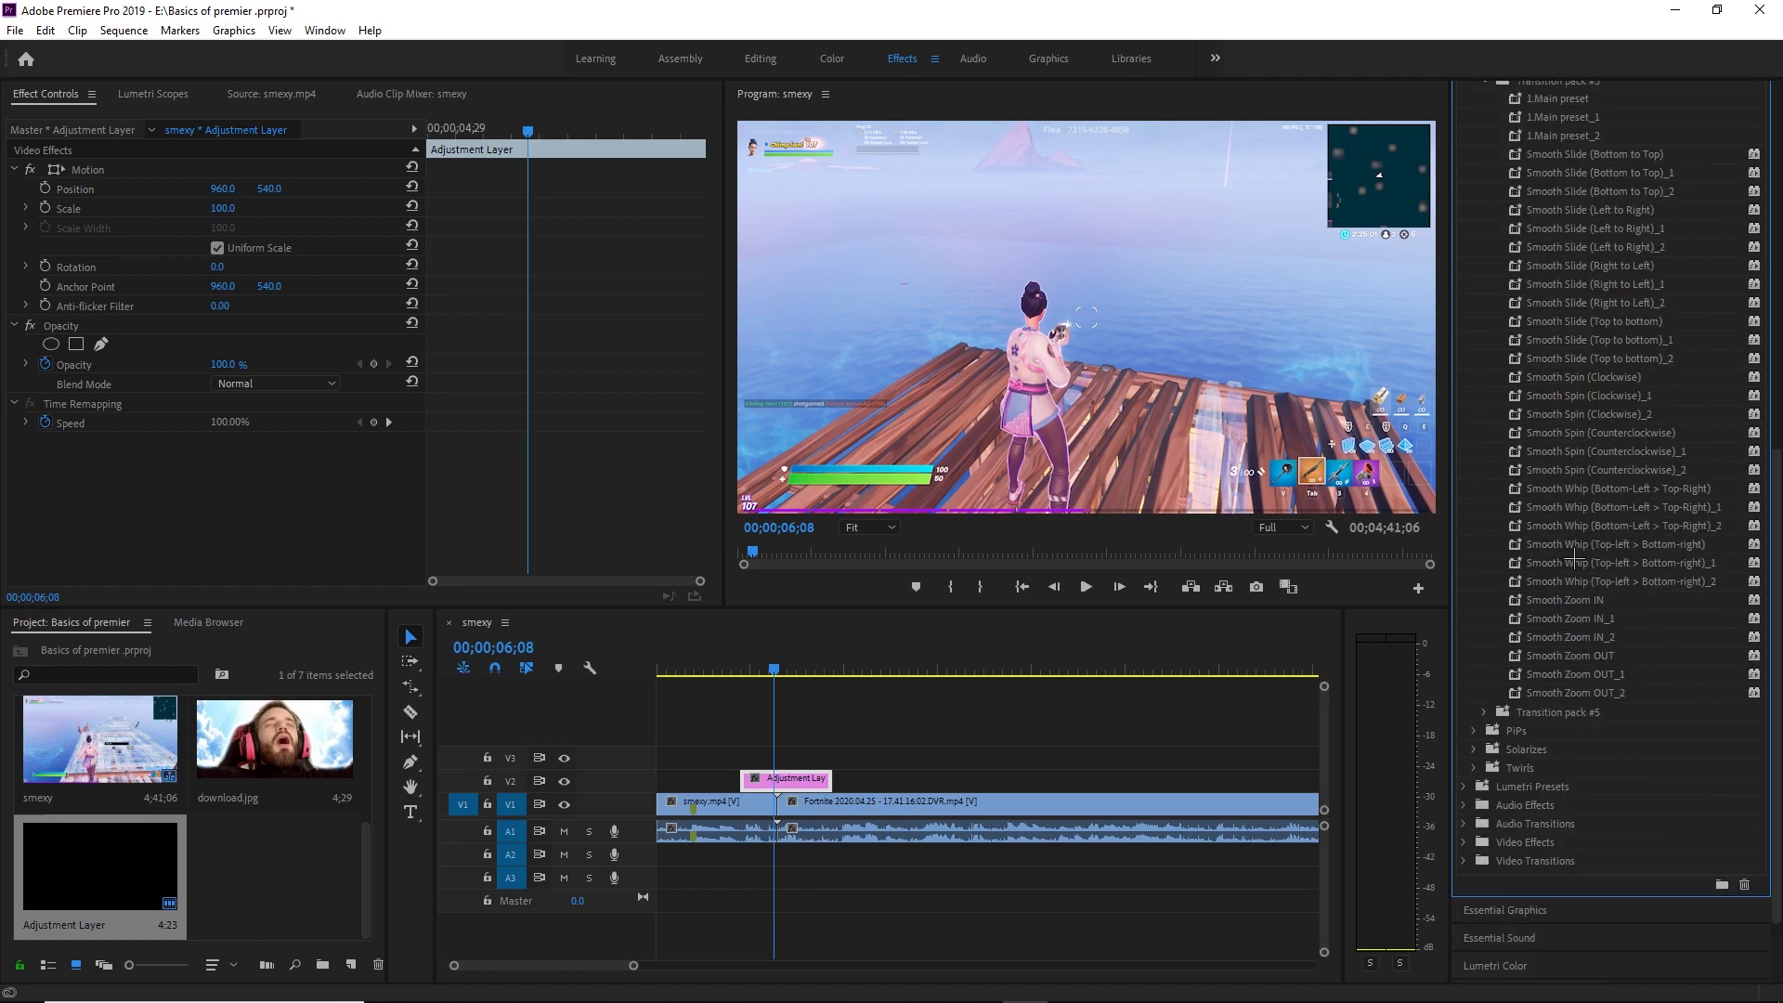
scroll(1574, 555, up, 5)
scroll(1578, 526, down, 5)
drag(1599, 600, 740, 667)
Step: Cut the V2 adjustment layer down to a few frames around the clip change and move the playhead to 00;00;06;10
click(764, 665)
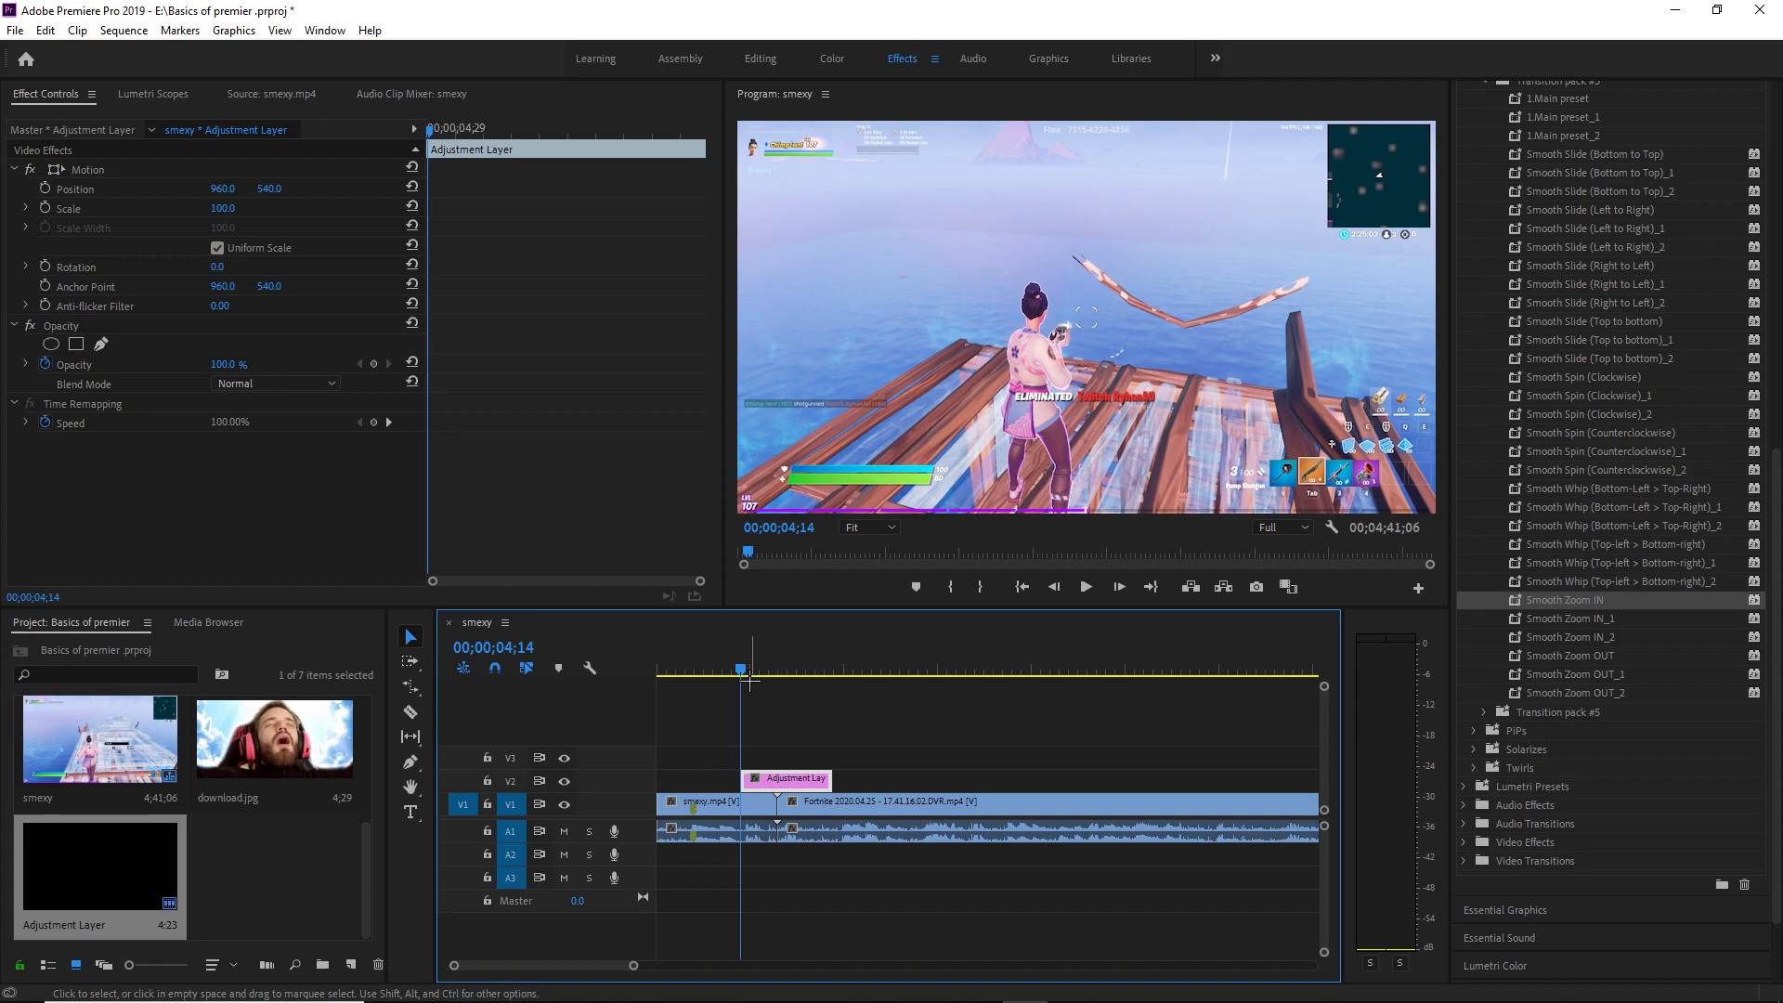
key(Right)
key(Right)
key(Right)
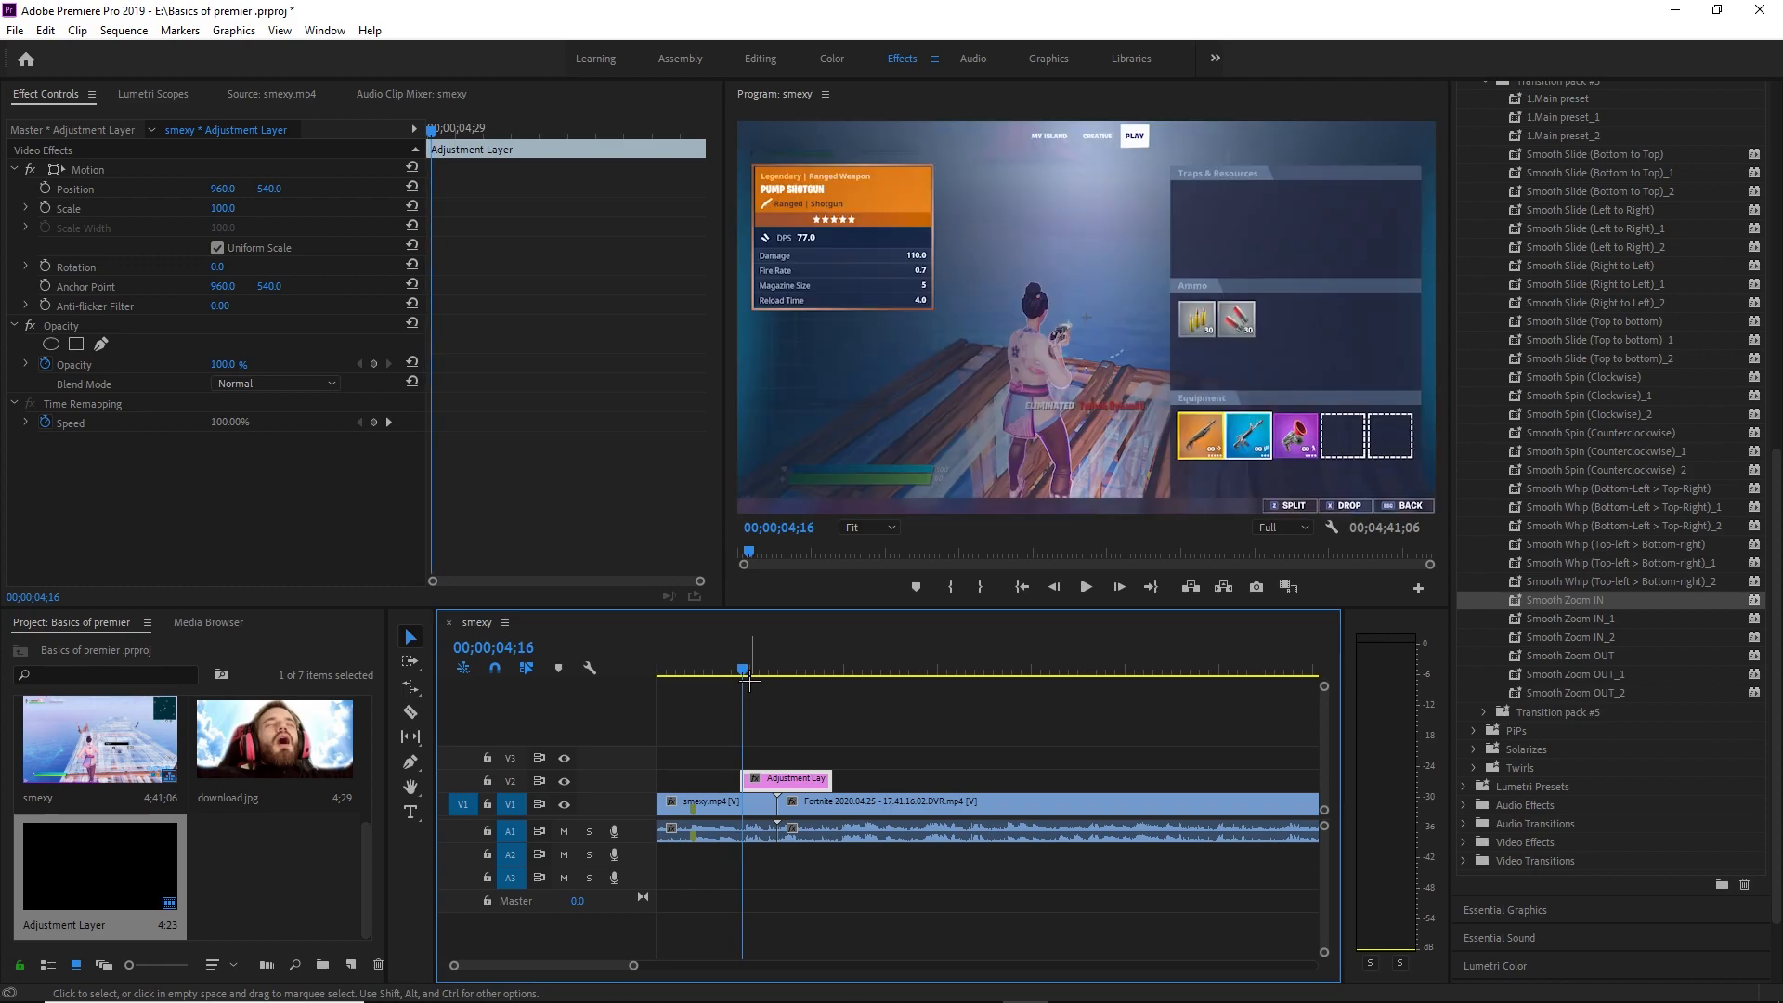
drag(633, 965, 583, 960)
key(c)
click(987, 781)
key(v)
key(Delete)
scroll(1054, 780, down, 2)
drag(1057, 668, 1051, 669)
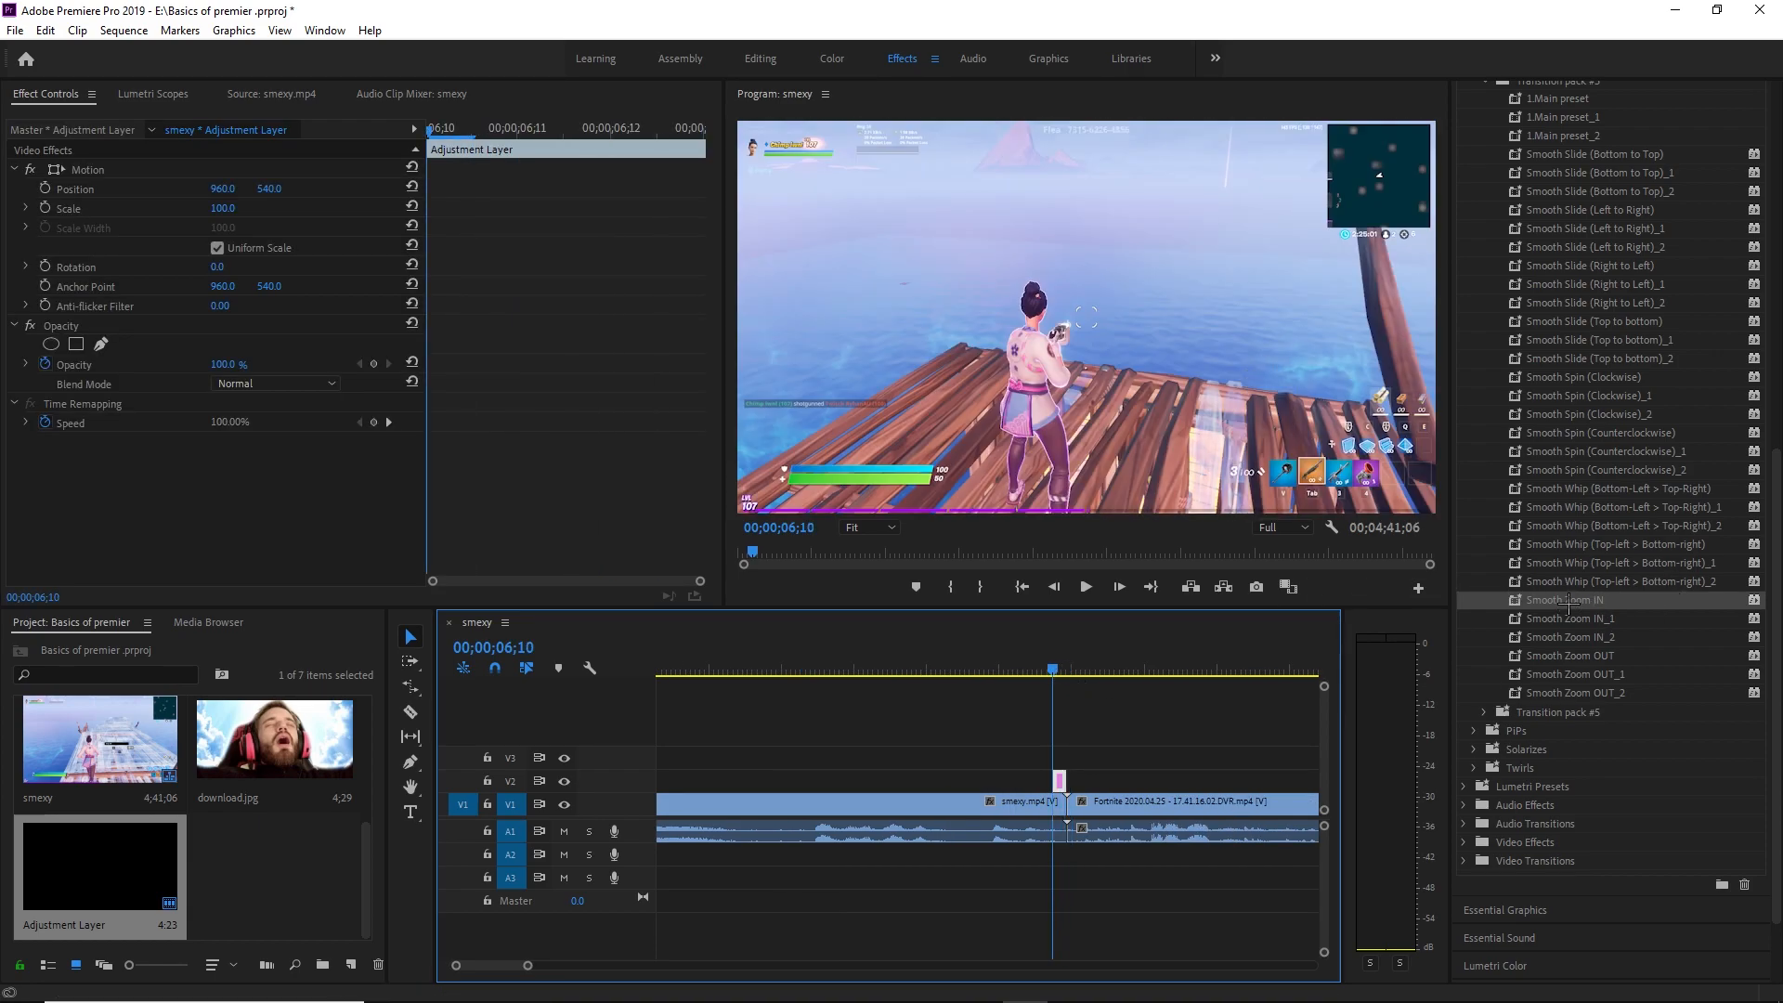
Step: Apply the Smooth Zoom IN preset to the shortened adjustment layer and play the transition repeatedly
drag(1569, 603, 1059, 781)
key(space)
key(space)
click(1042, 647)
key(space)
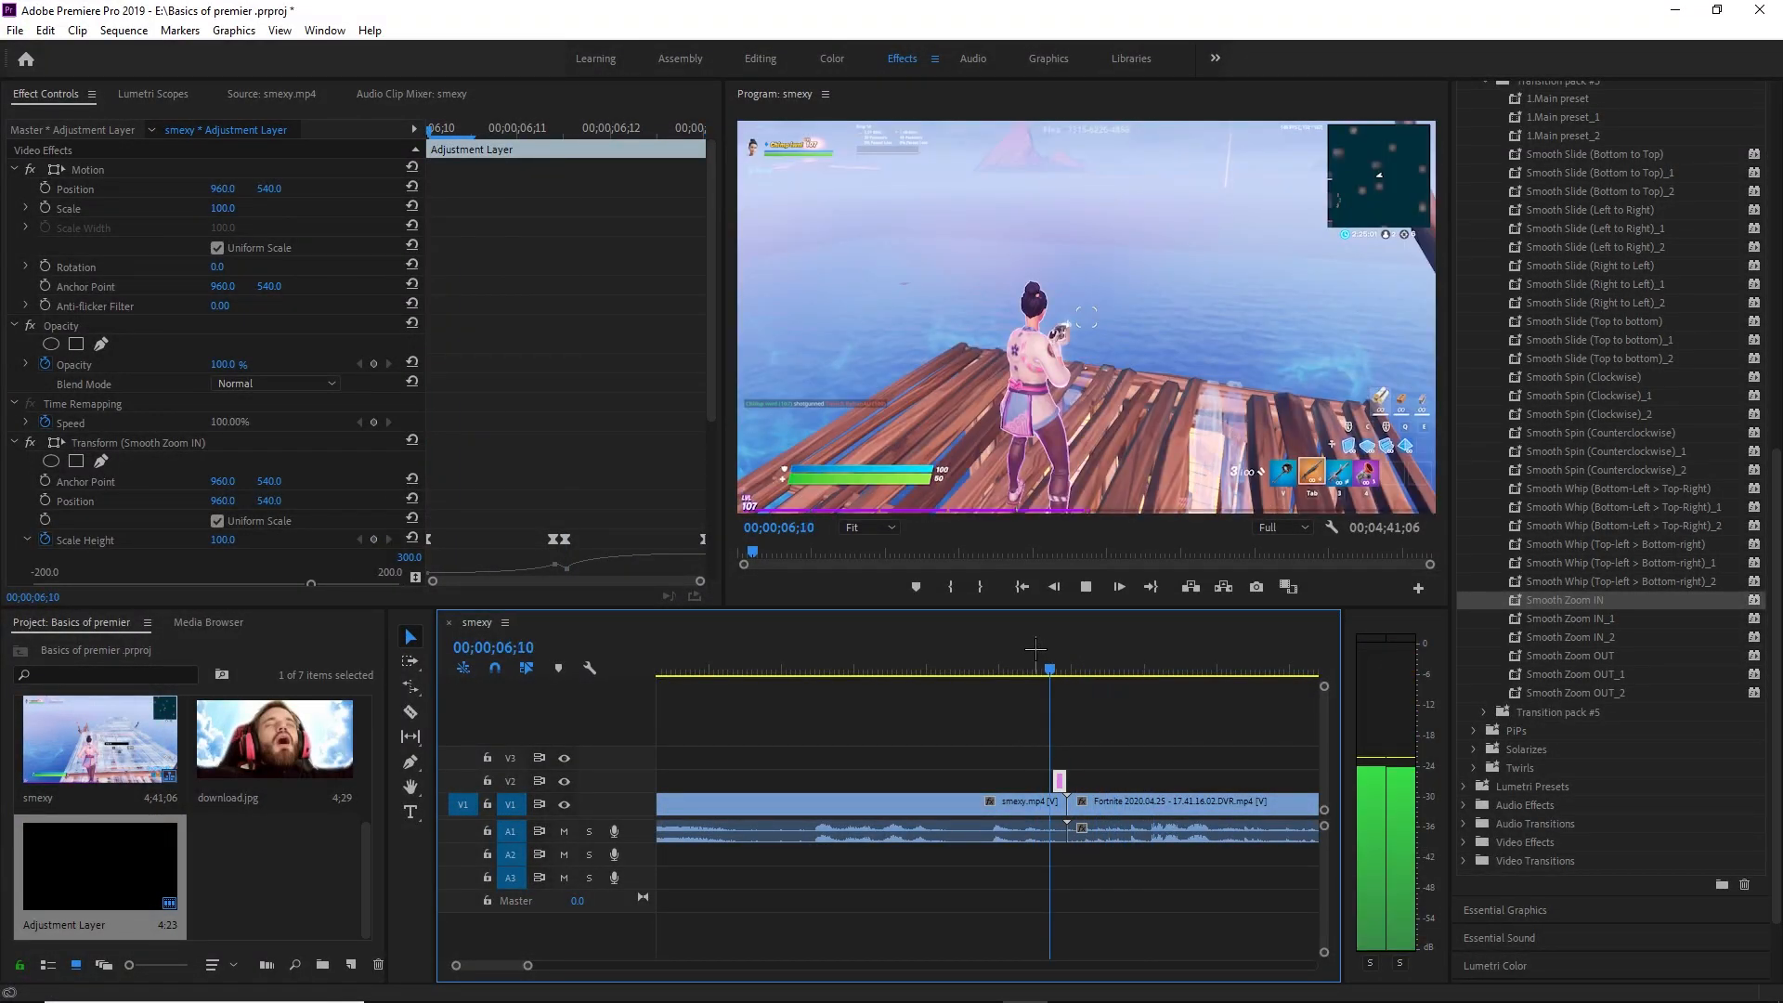
key(space)
drag(1064, 676, 1045, 680)
key(space)
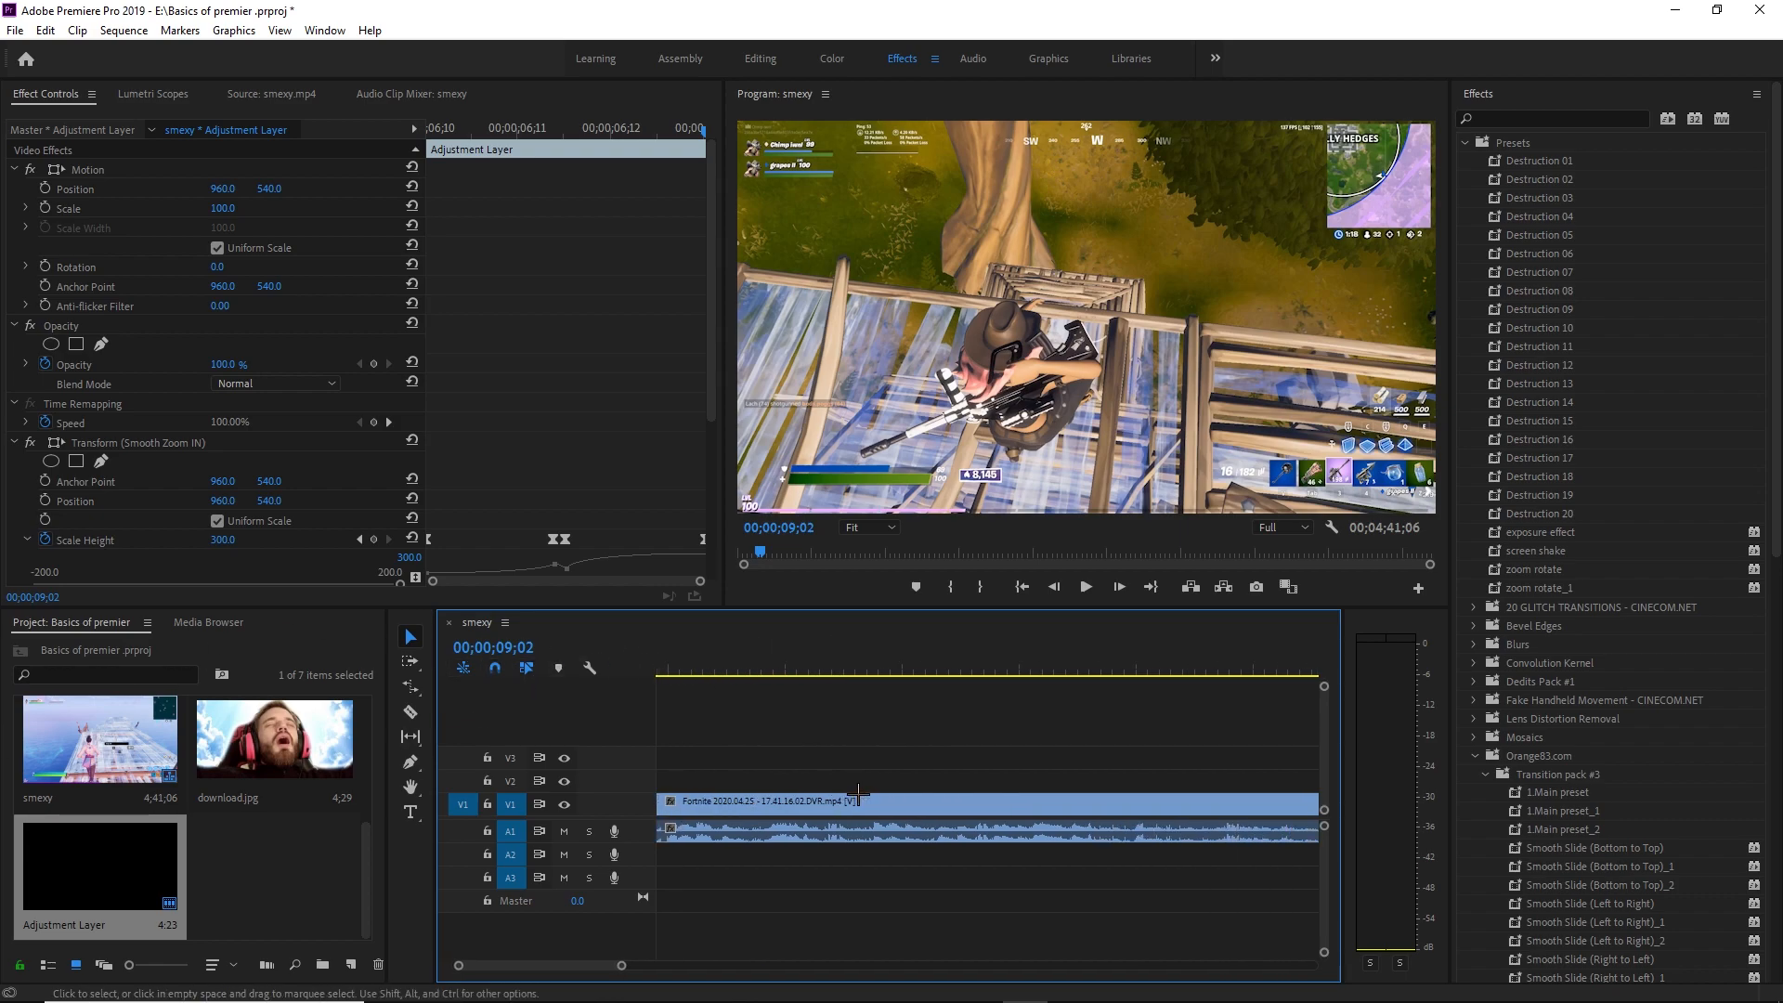
Step: Move the playhead to 00;00;03;10, switch to the Color workspace and show Lumetri's Basic Correction settings
click(802, 656)
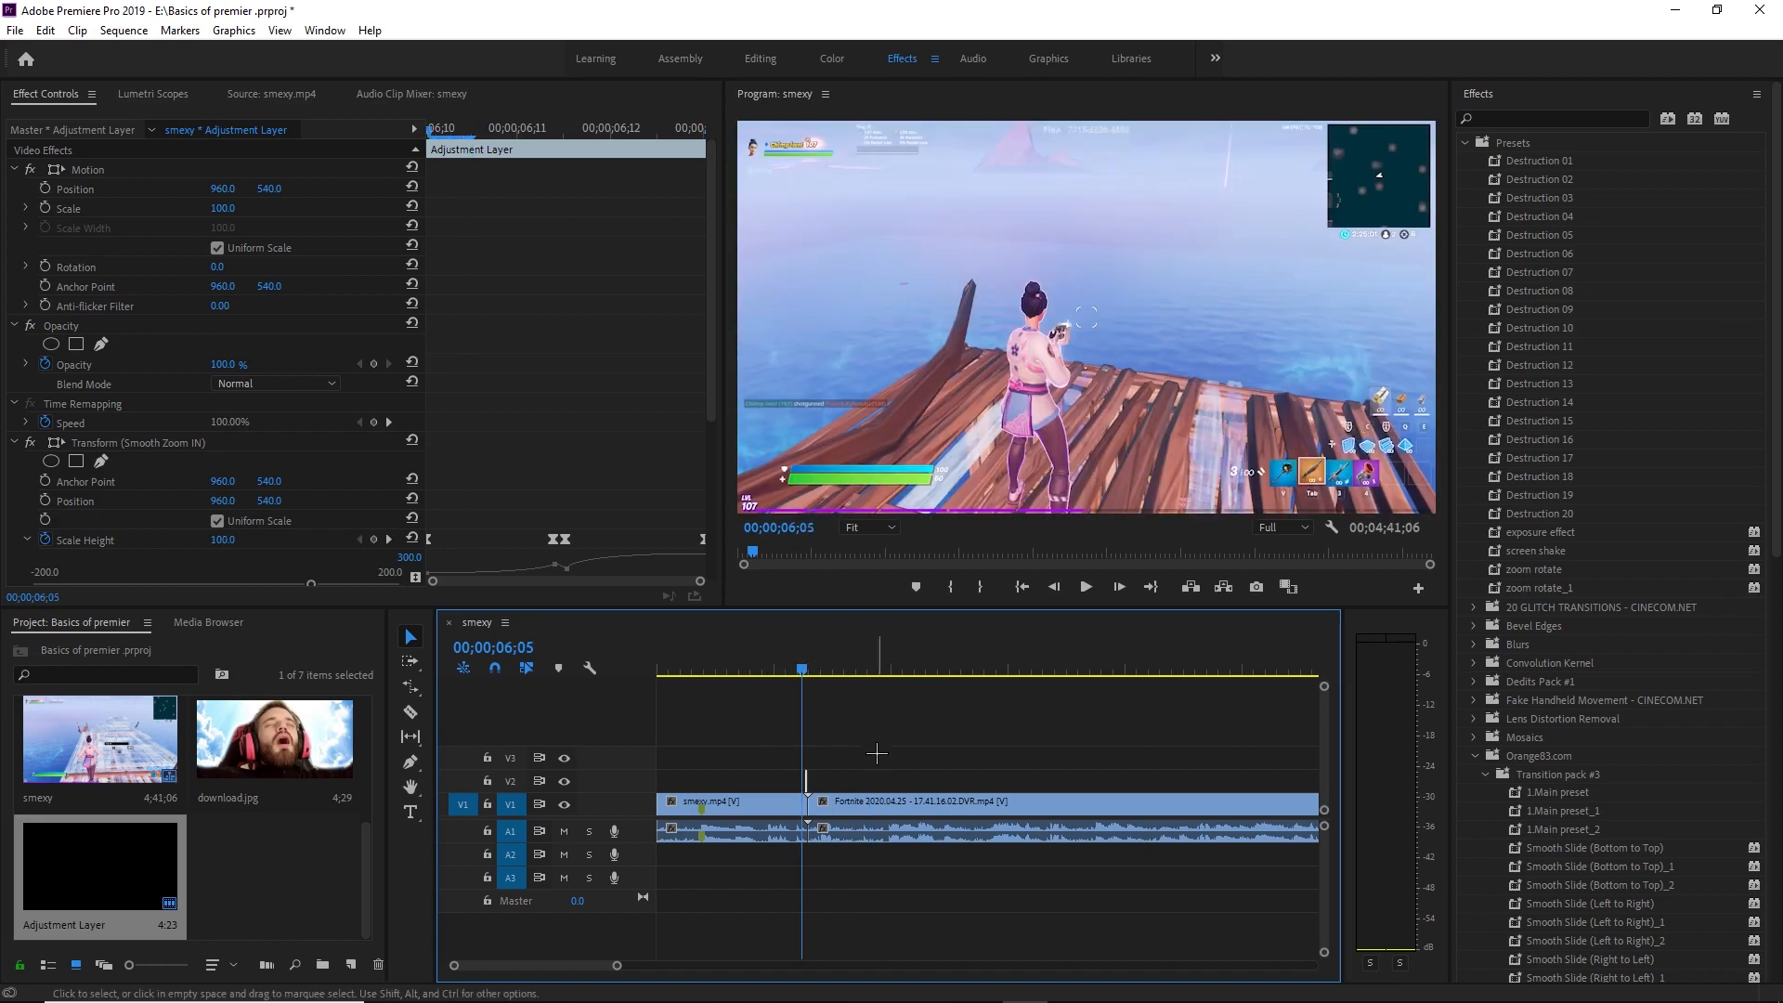
drag(846, 657, 735, 659)
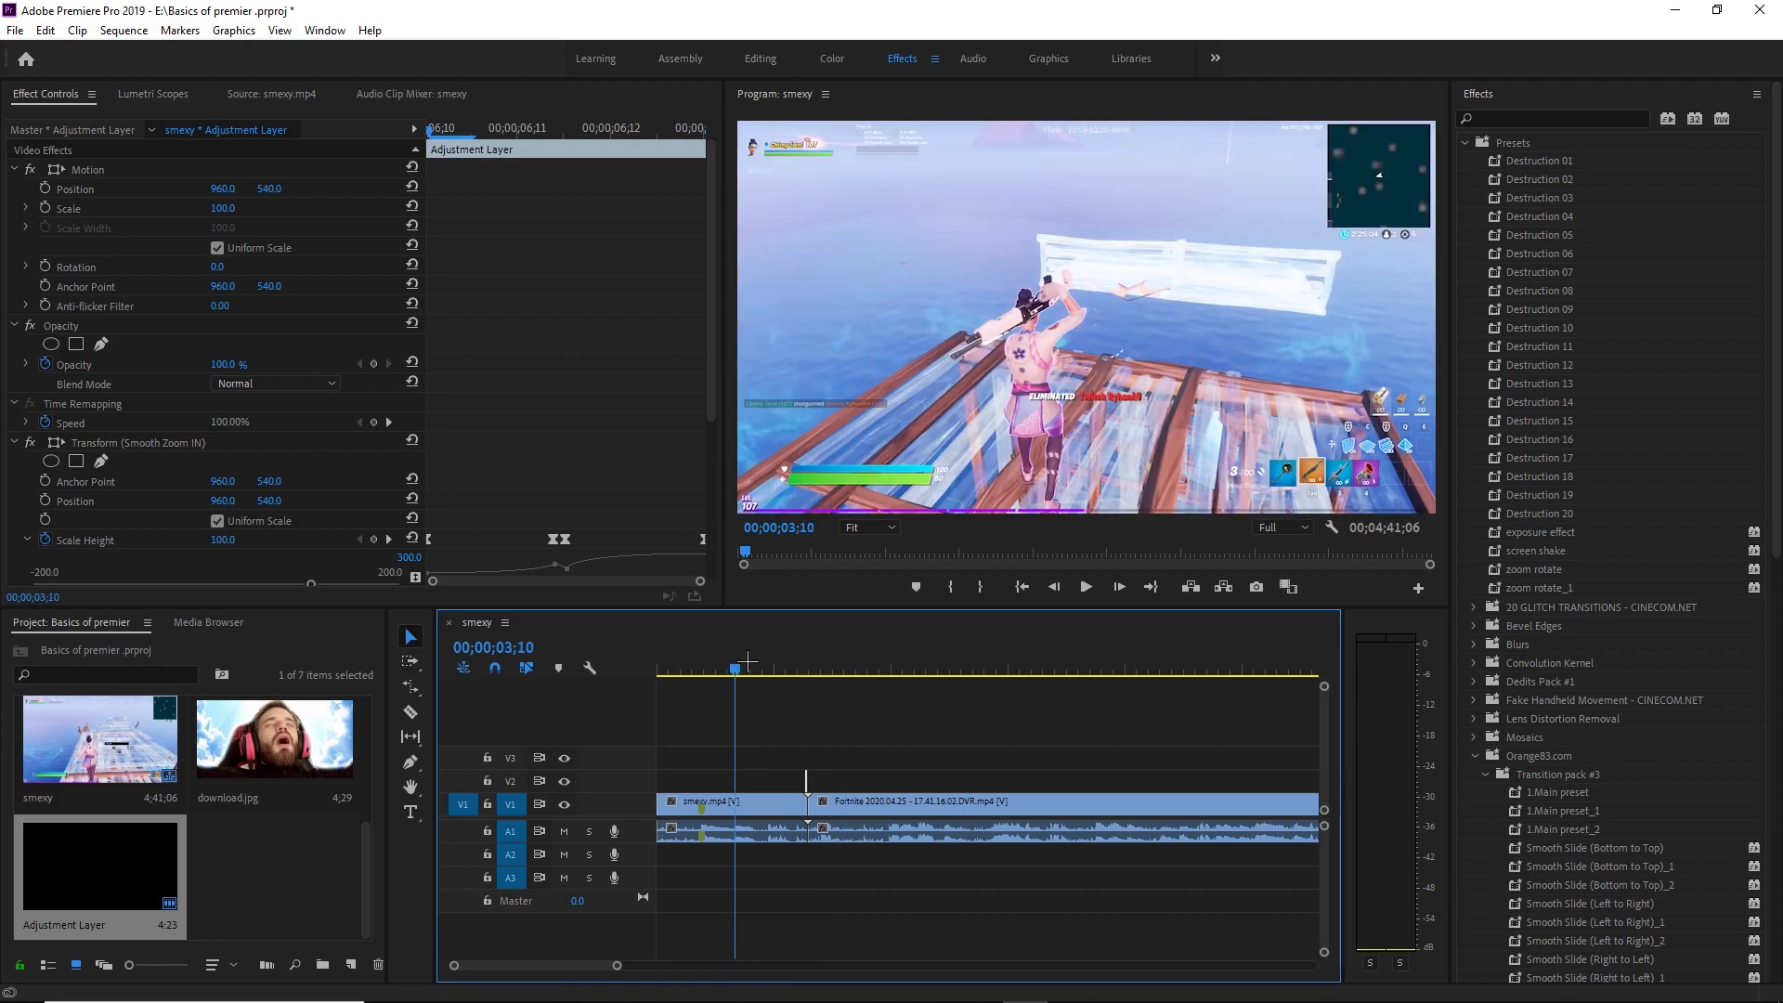
click(832, 58)
click(1515, 231)
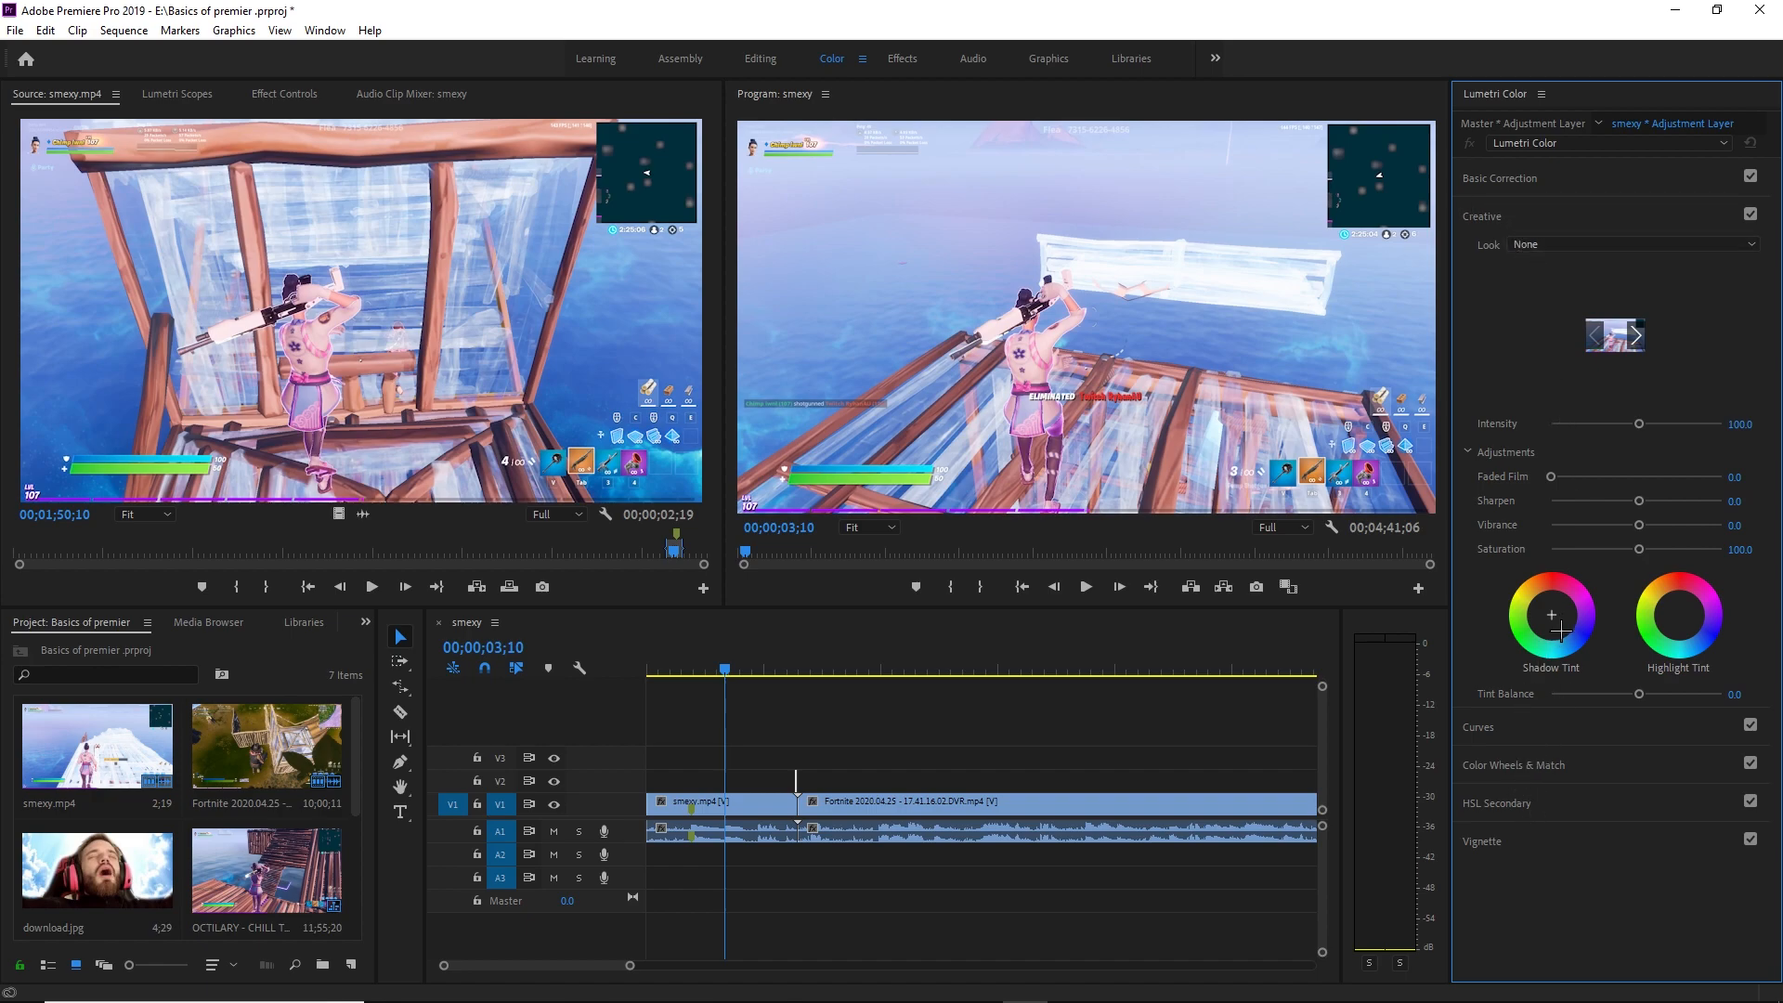
click(1524, 177)
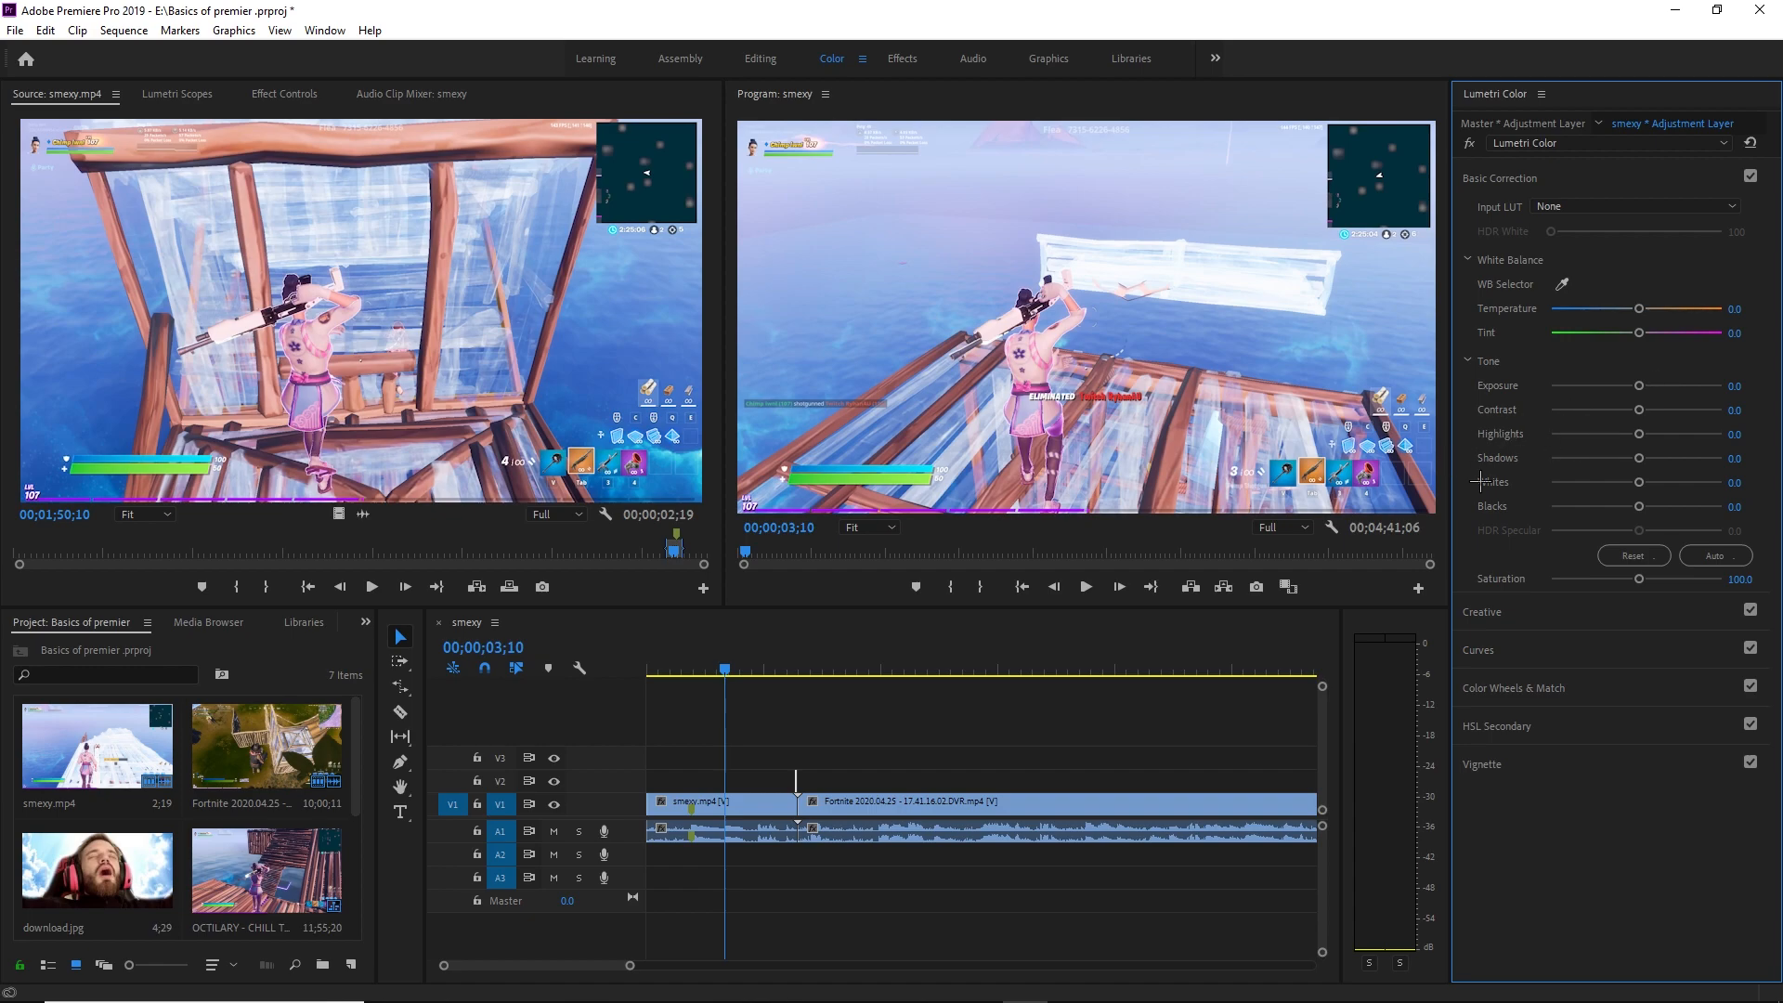
Step: Select the first smexy.mp4 clip on V1 and try out its Exposure adjustment in Basic Correction
click(743, 804)
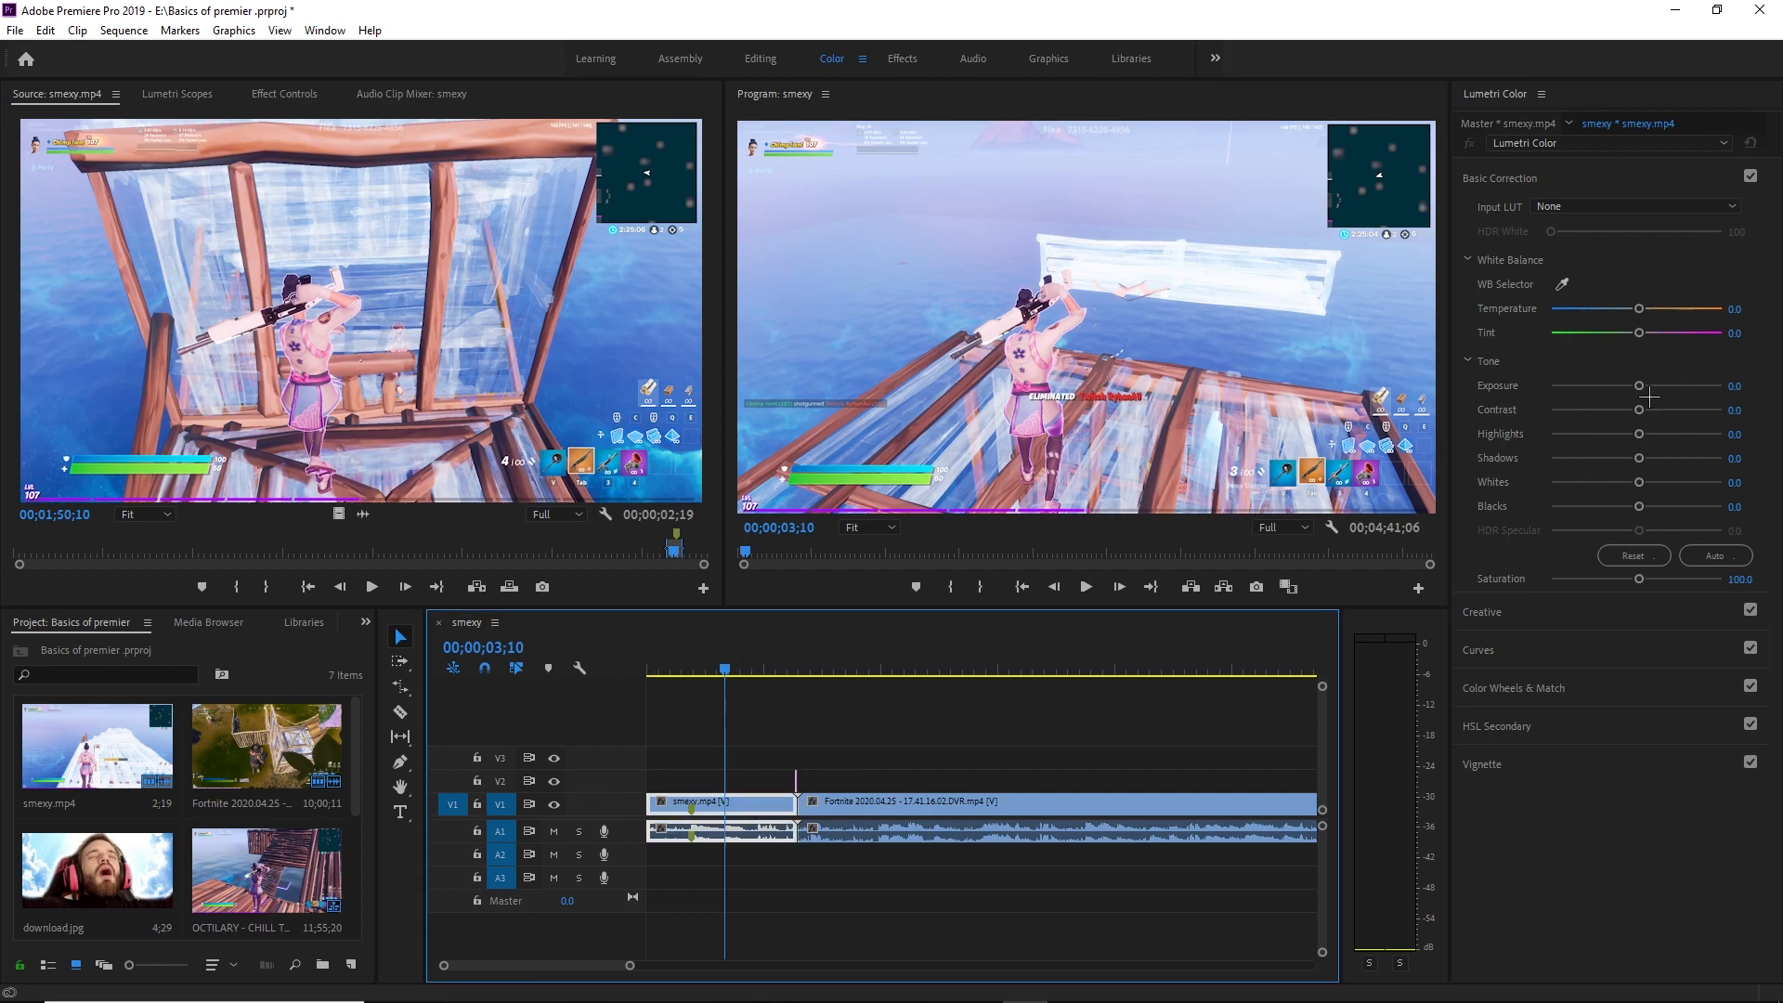
mouse_move(1646, 383)
mouse_down()
mouse_move(1712, 390)
mouse_move(1583, 401)
mouse_move(1775, 390)
mouse_move(1634, 400)
mouse_move(1754, 394)
mouse_move(1643, 410)
mouse_up()
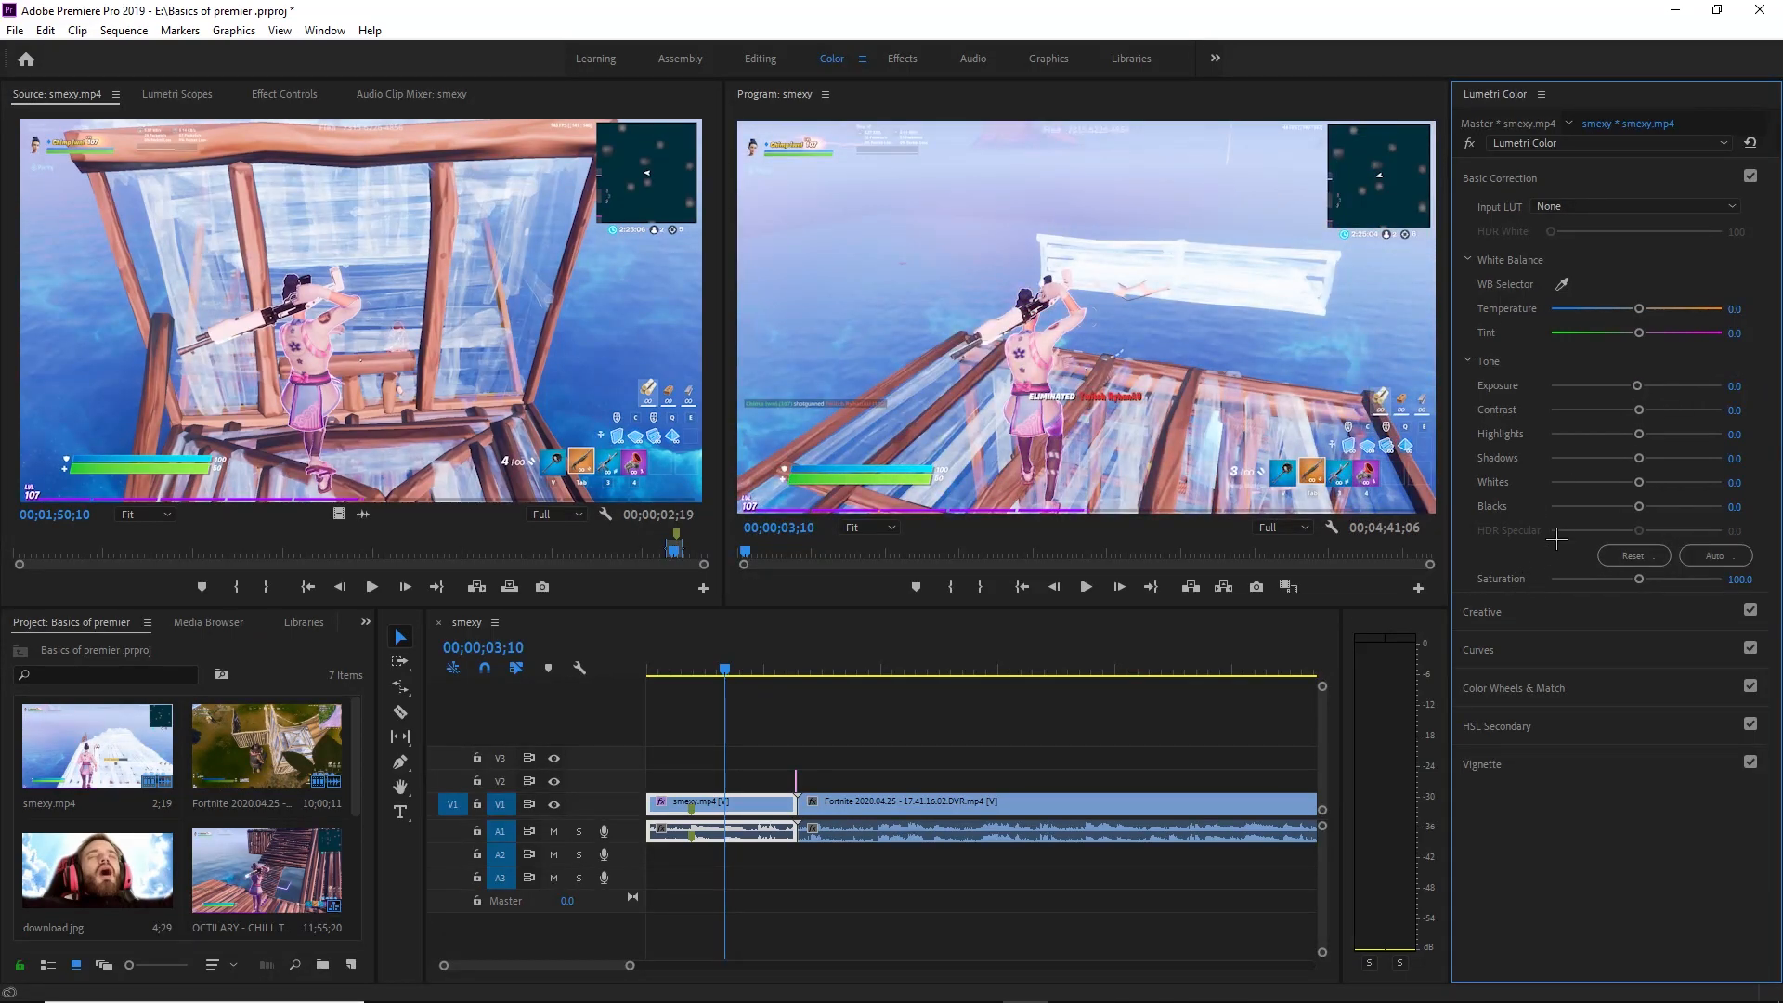
click(1546, 186)
Step: Apply the Creative look Fuji ETERNA 250D Fuji 3510 (by Adobe) to the selected smexy.mp4 clip
click(1543, 217)
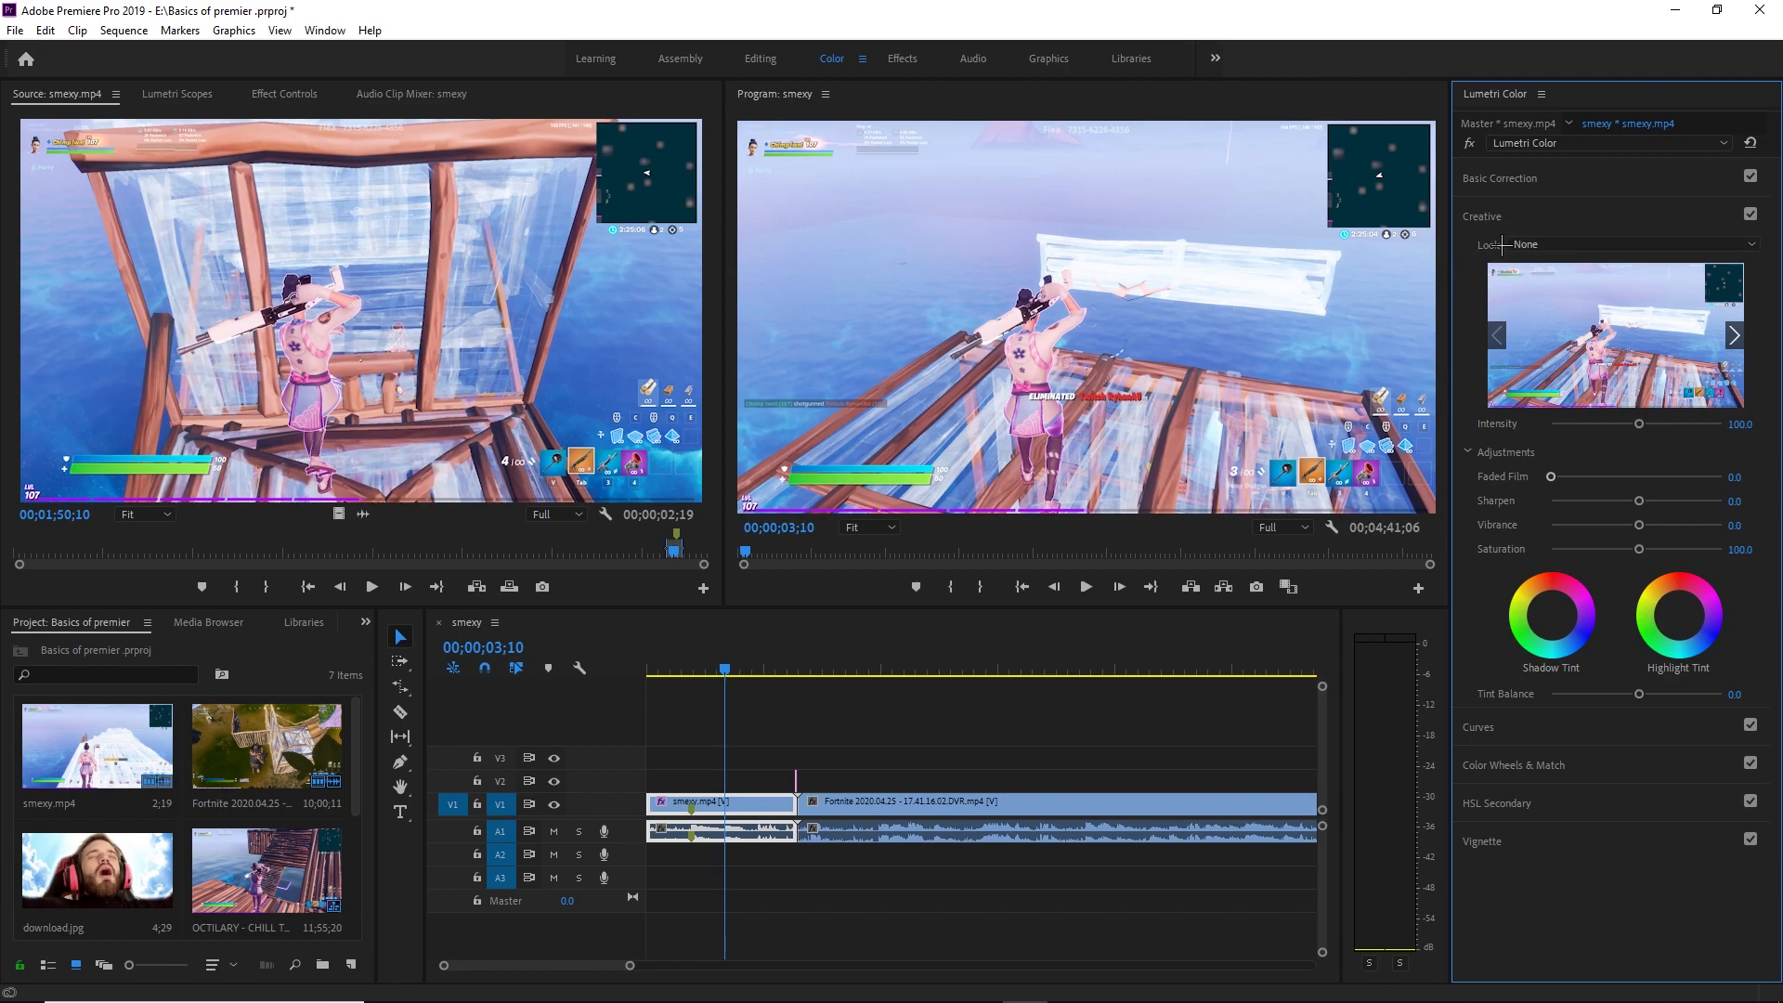
click(1559, 243)
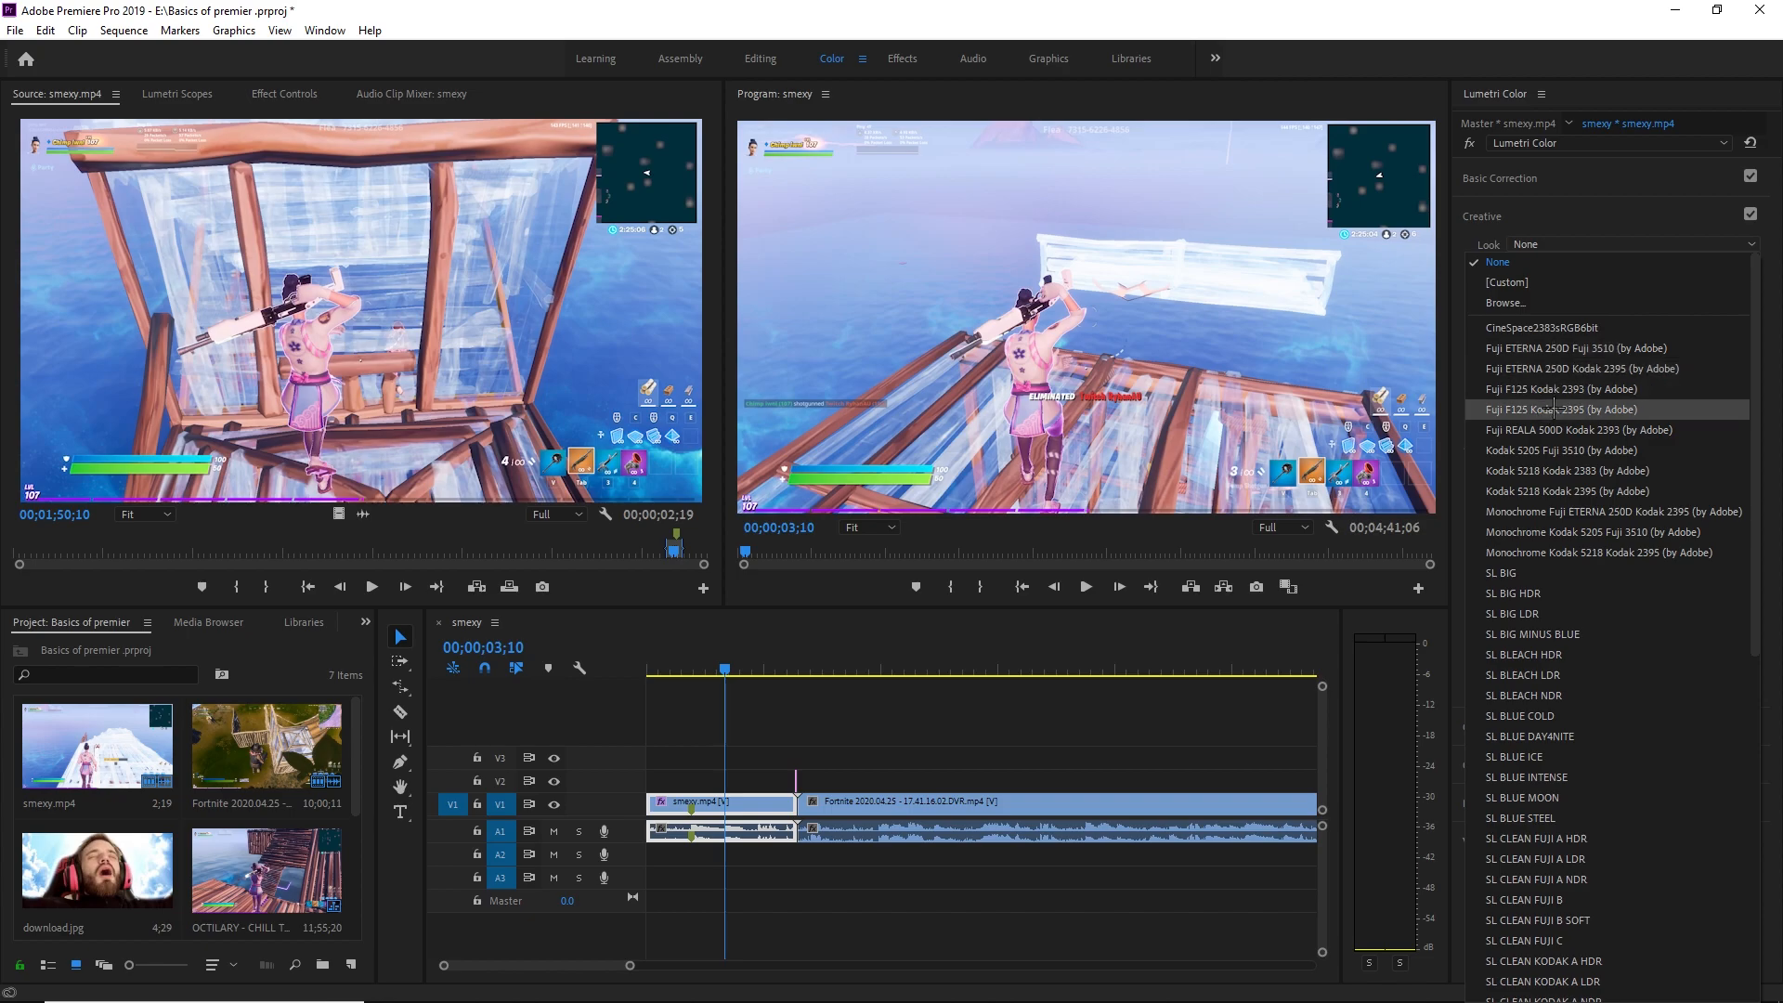
scroll(1553, 406, down, 10)
scroll(1546, 768, up, 10)
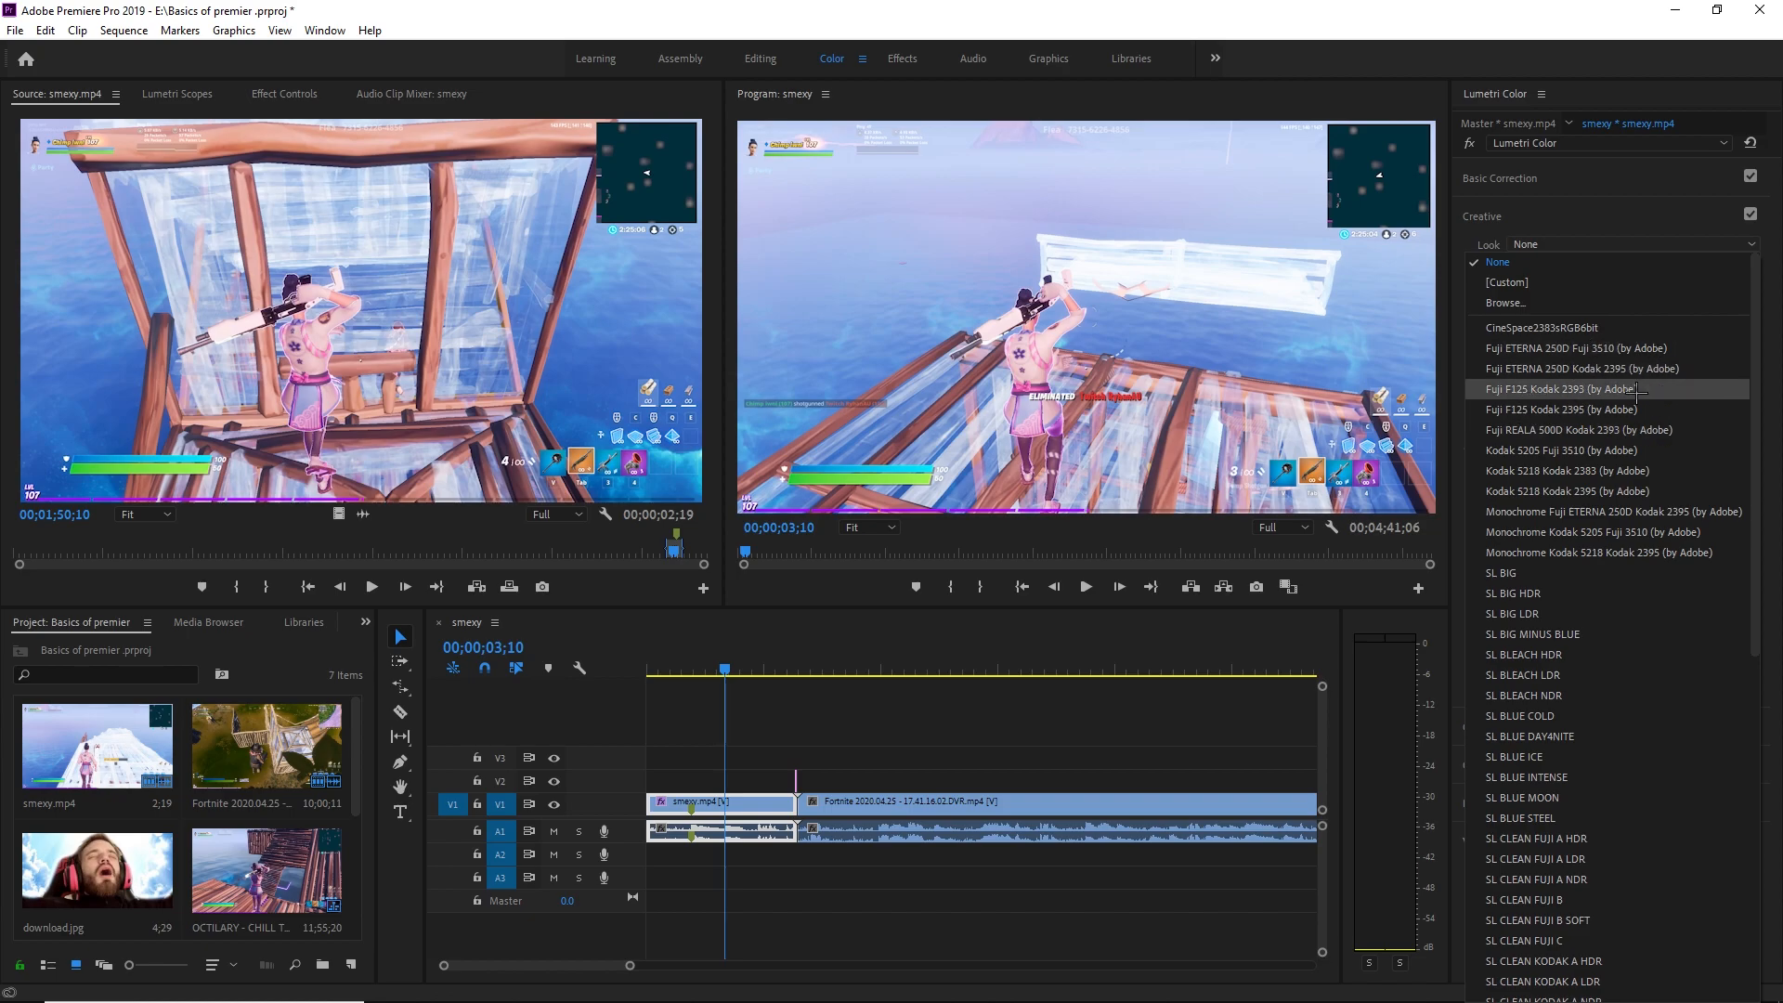
click(1541, 348)
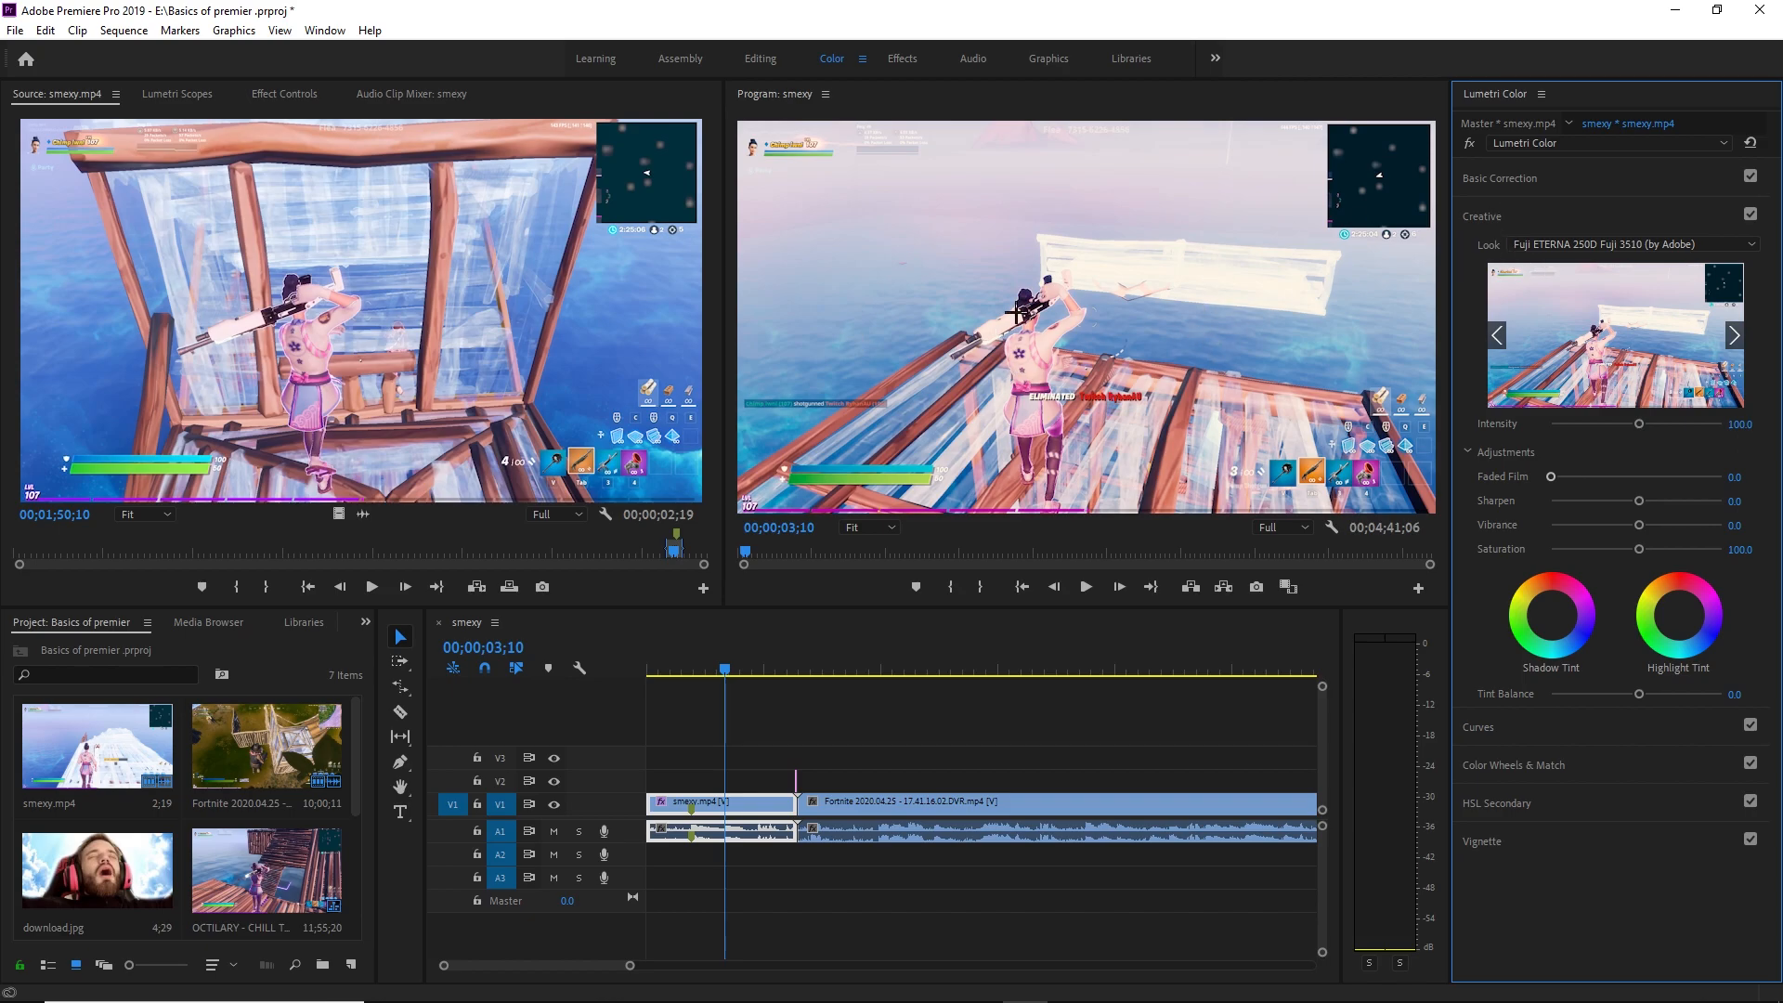
click(1542, 245)
click(1581, 557)
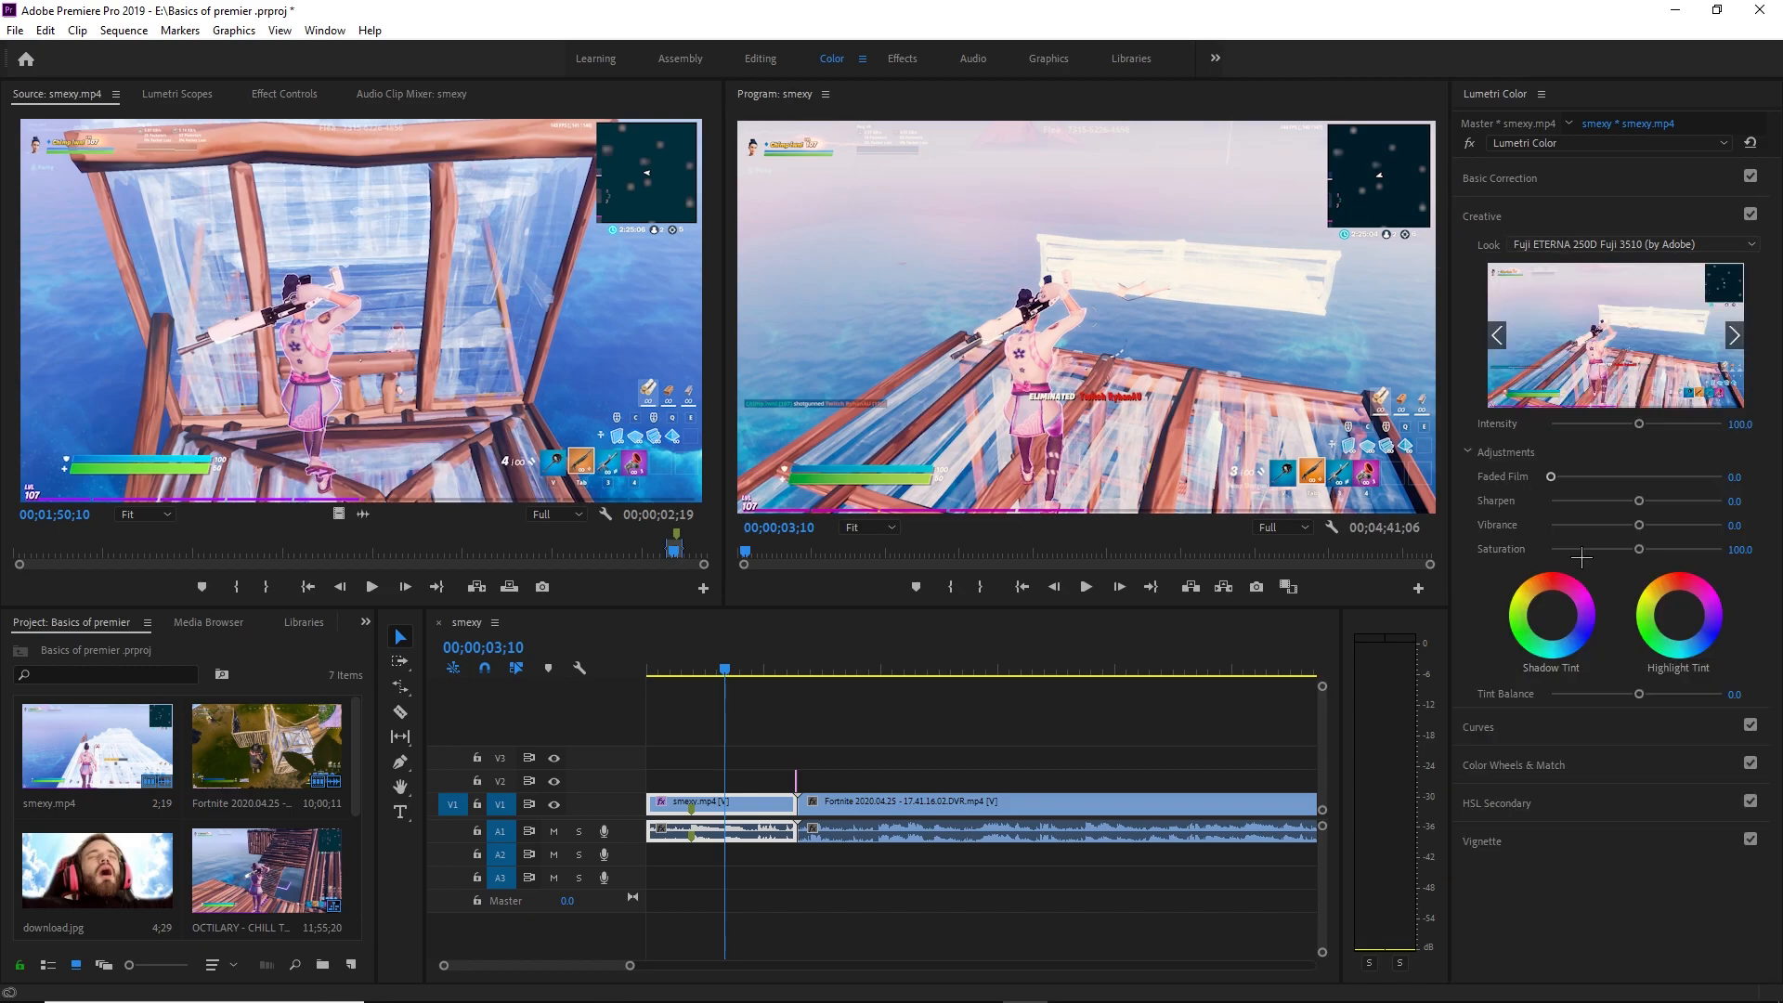
Step: Try the Creative looks SL BIG MINUS BLUE and Fuji ETERNA 250D Kodak 2395 (by Adobe) on the smexy.mp4 clip and set Look to None
click(1572, 277)
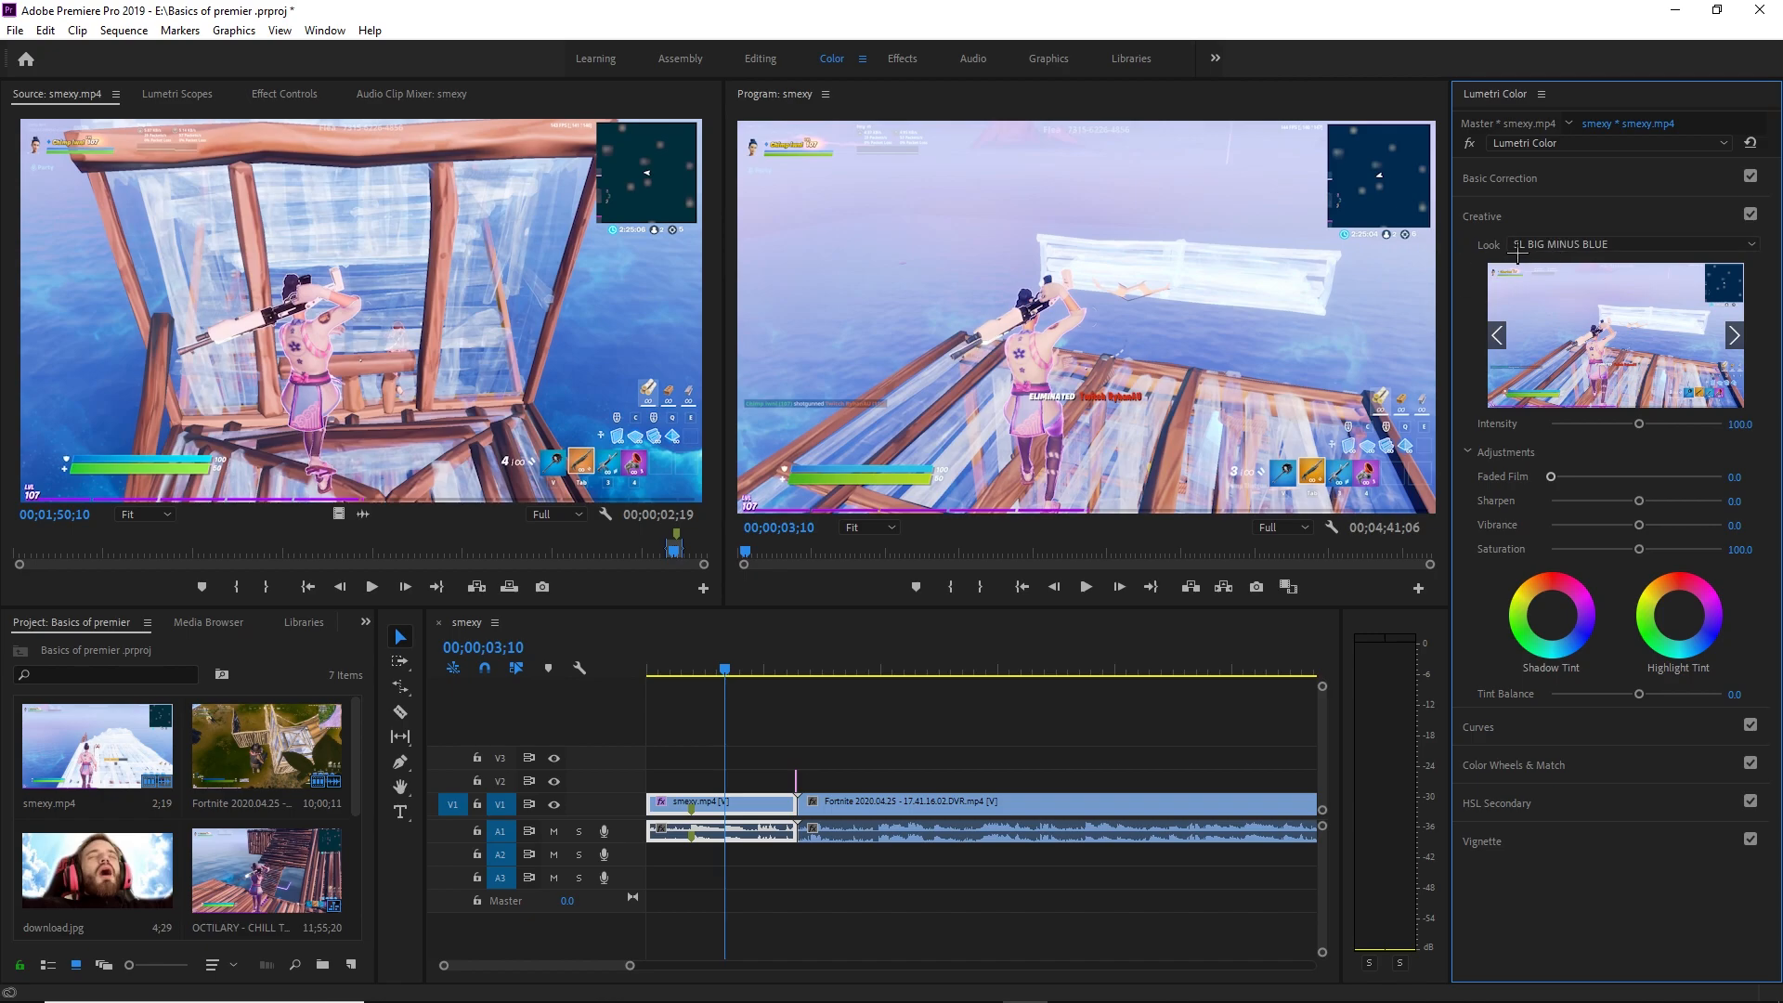
click(1539, 243)
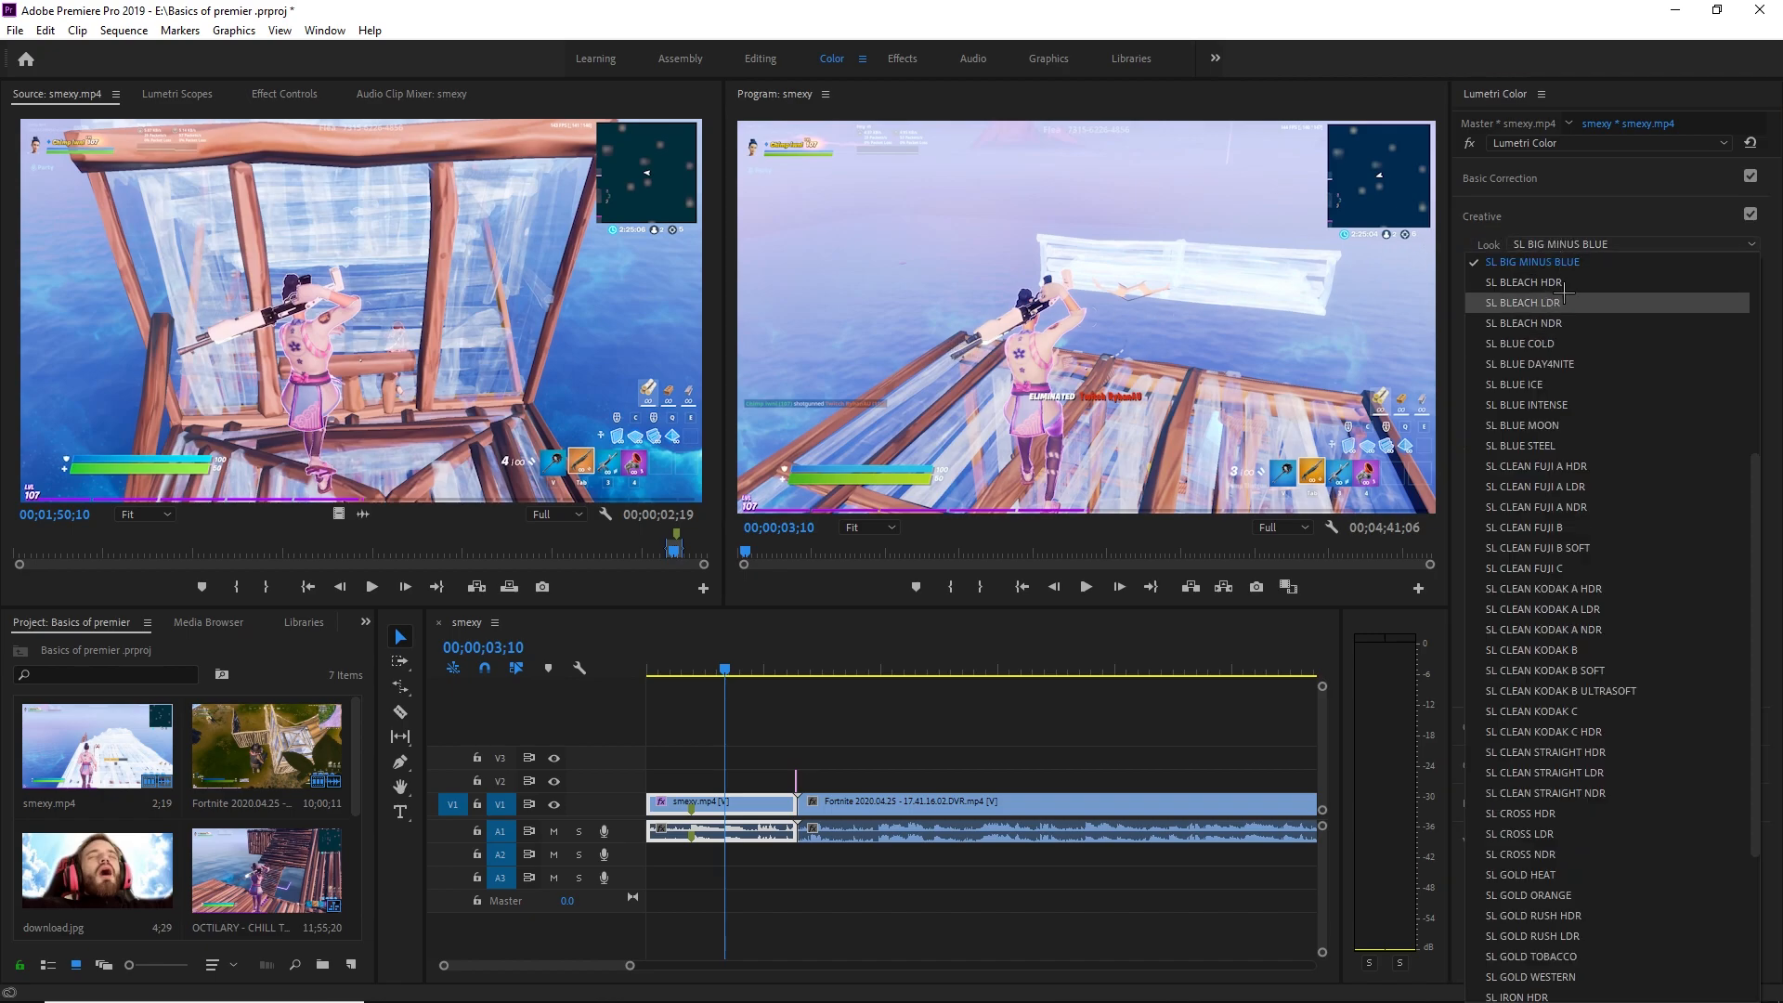
scroll(1554, 315, up, 6)
click(1545, 362)
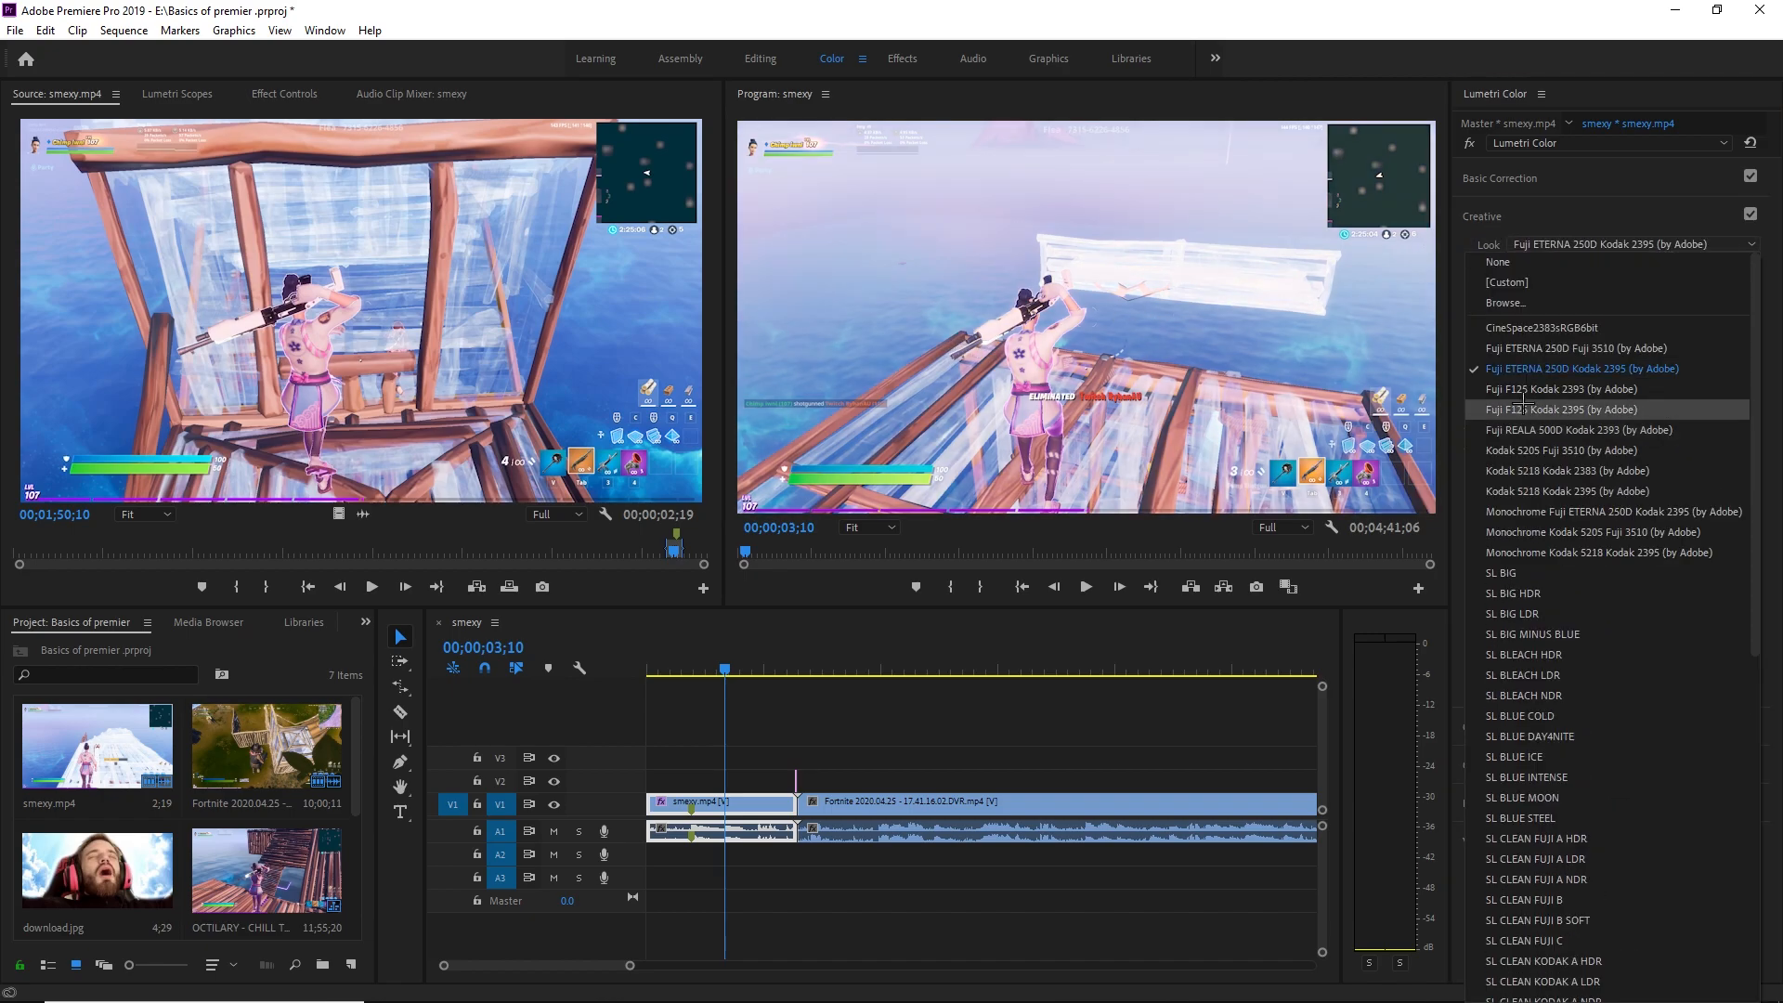
scroll(1525, 592, down, 7)
scroll(1540, 573, up, 7)
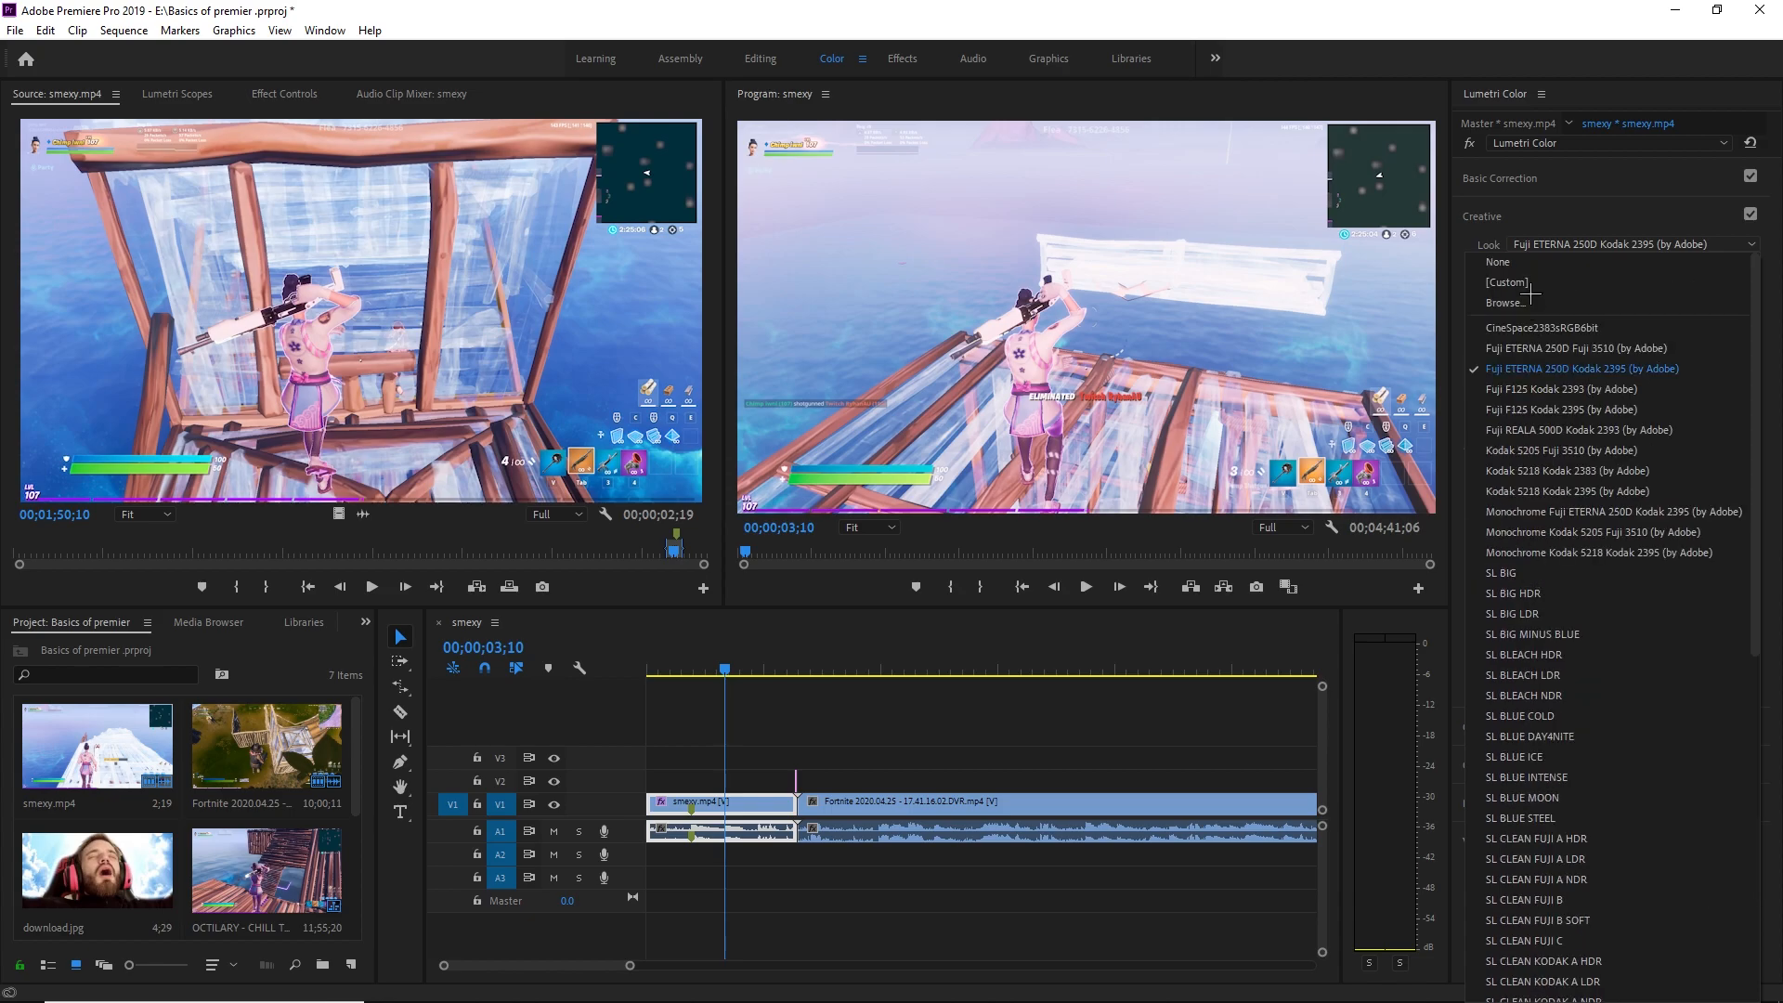
click(1569, 264)
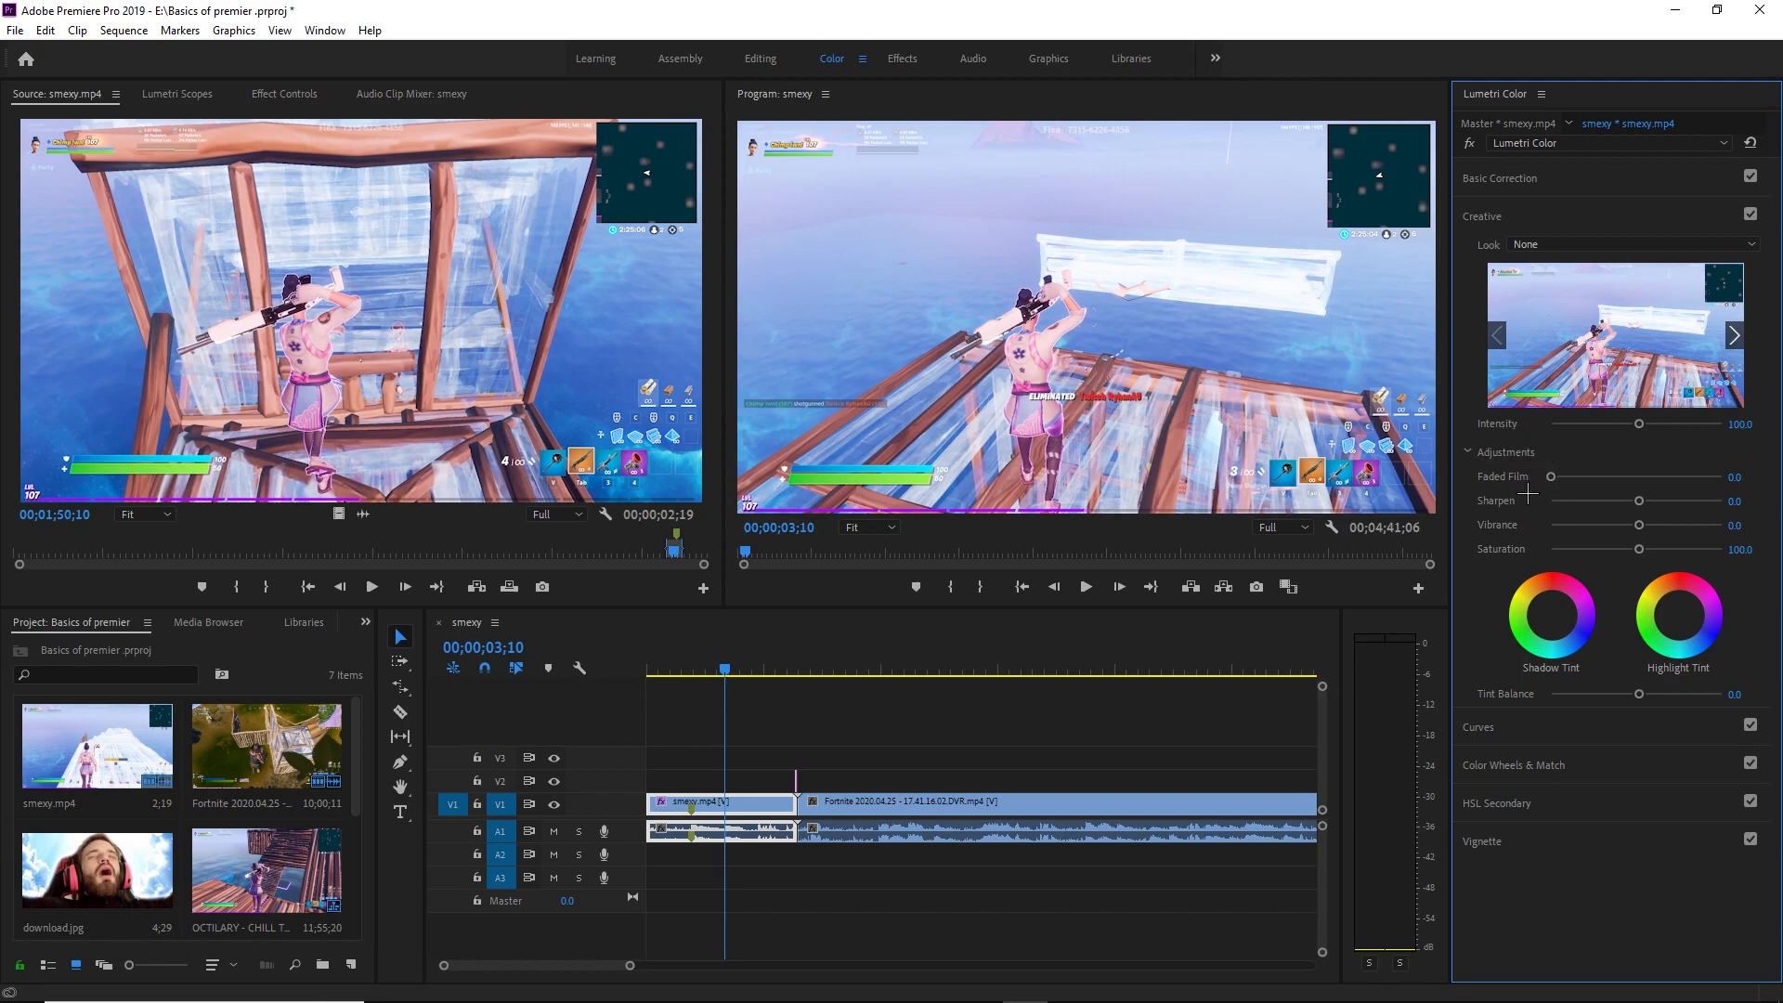
Step: Try out Faded Film, Vibrance at -100, Saturation at 200 and the tint wheels on the smexy.mp4 clip, reverting each change
drag(1552, 476, 1773, 498)
key(ctrl+z)
drag(1640, 501, 1480, 526)
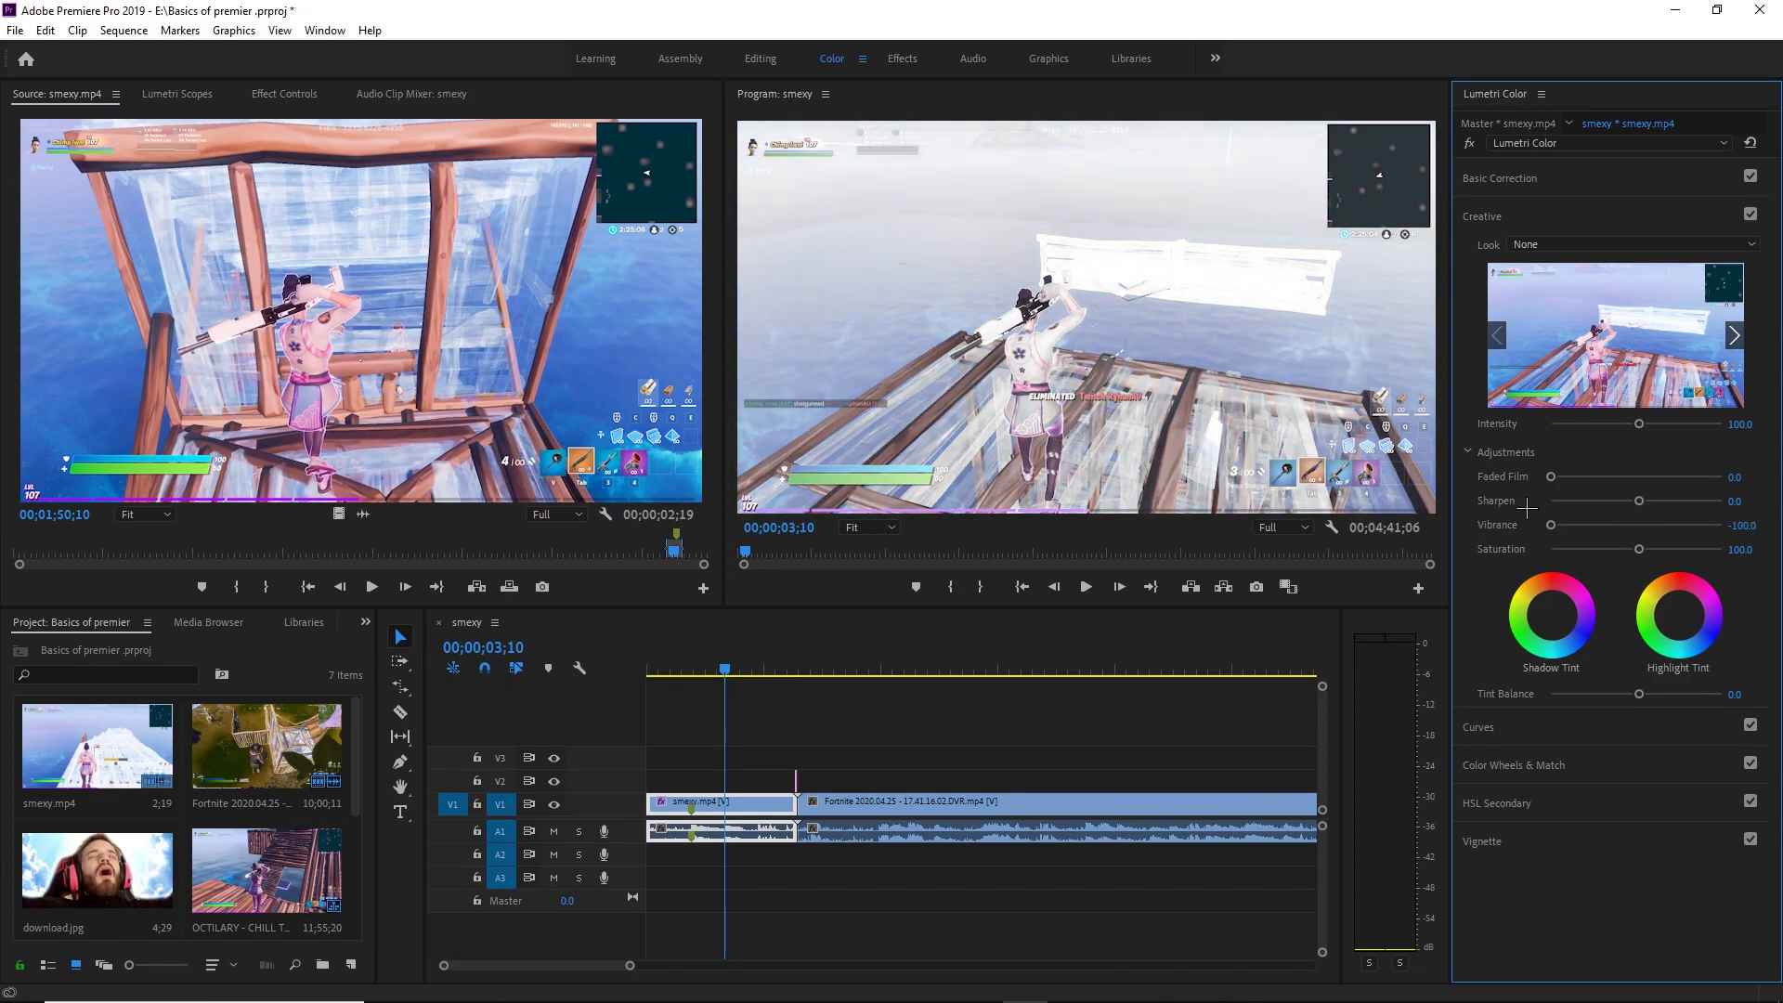
key(ctrl+z)
drag(1640, 549, 1723, 549)
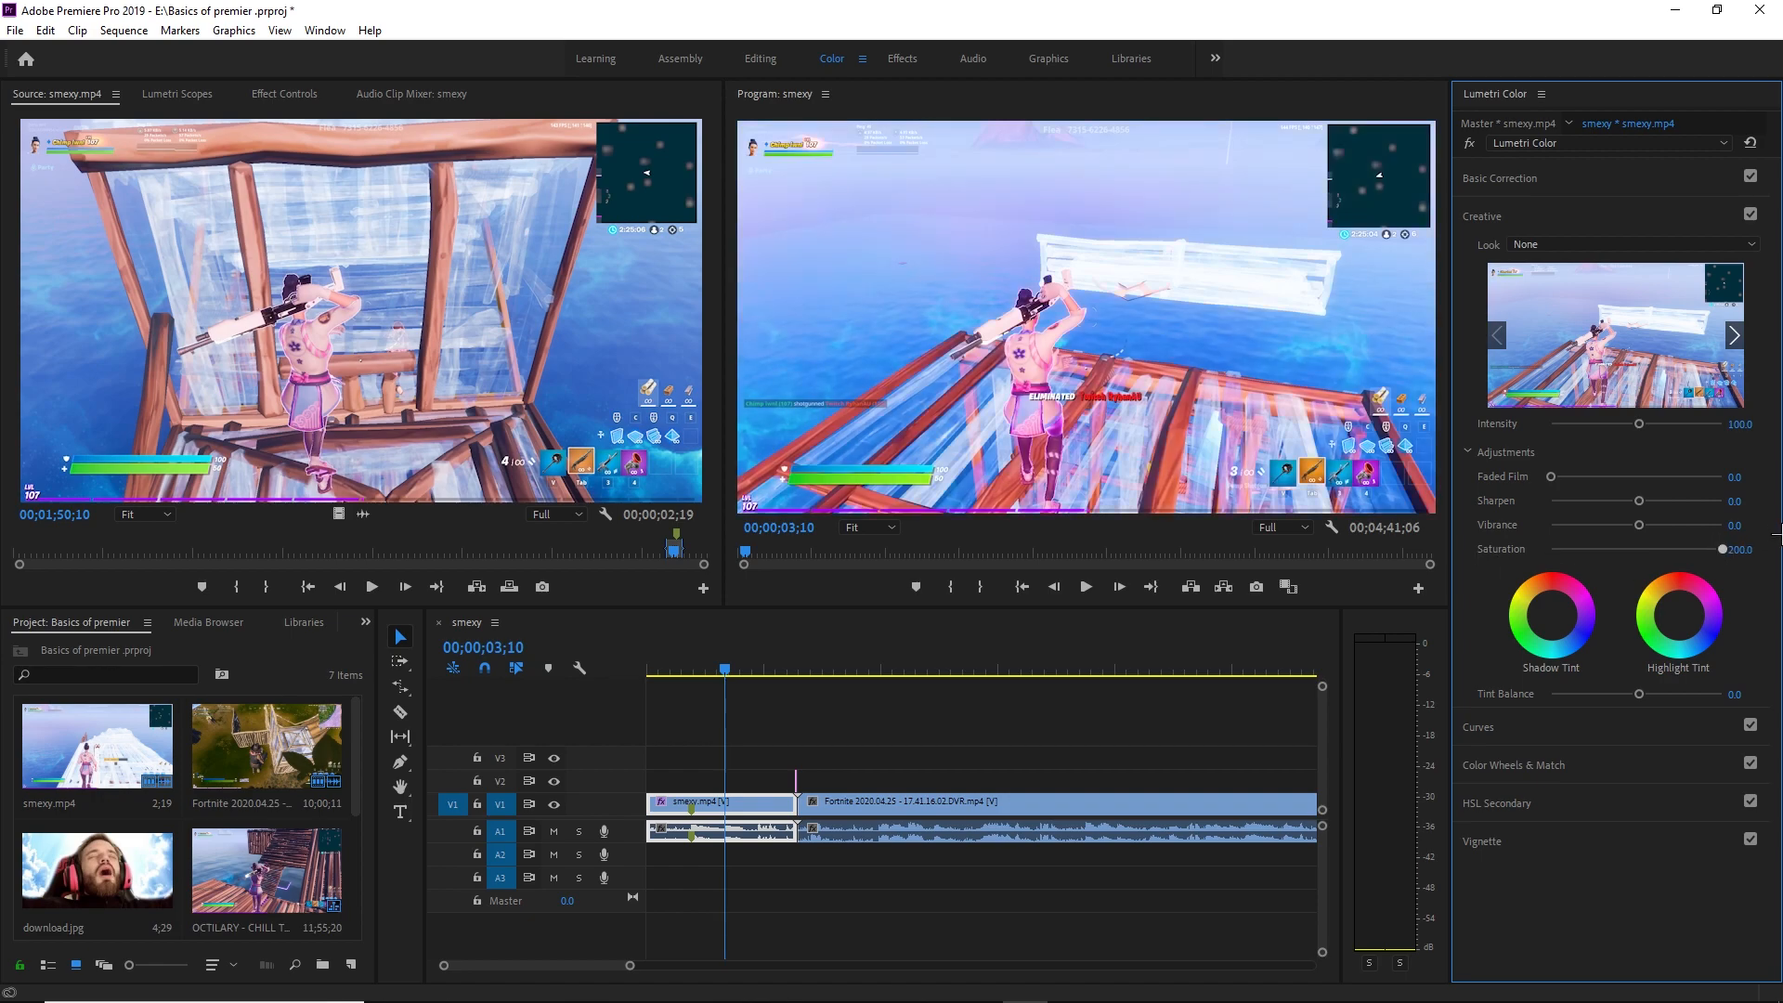
key(ctrl+z)
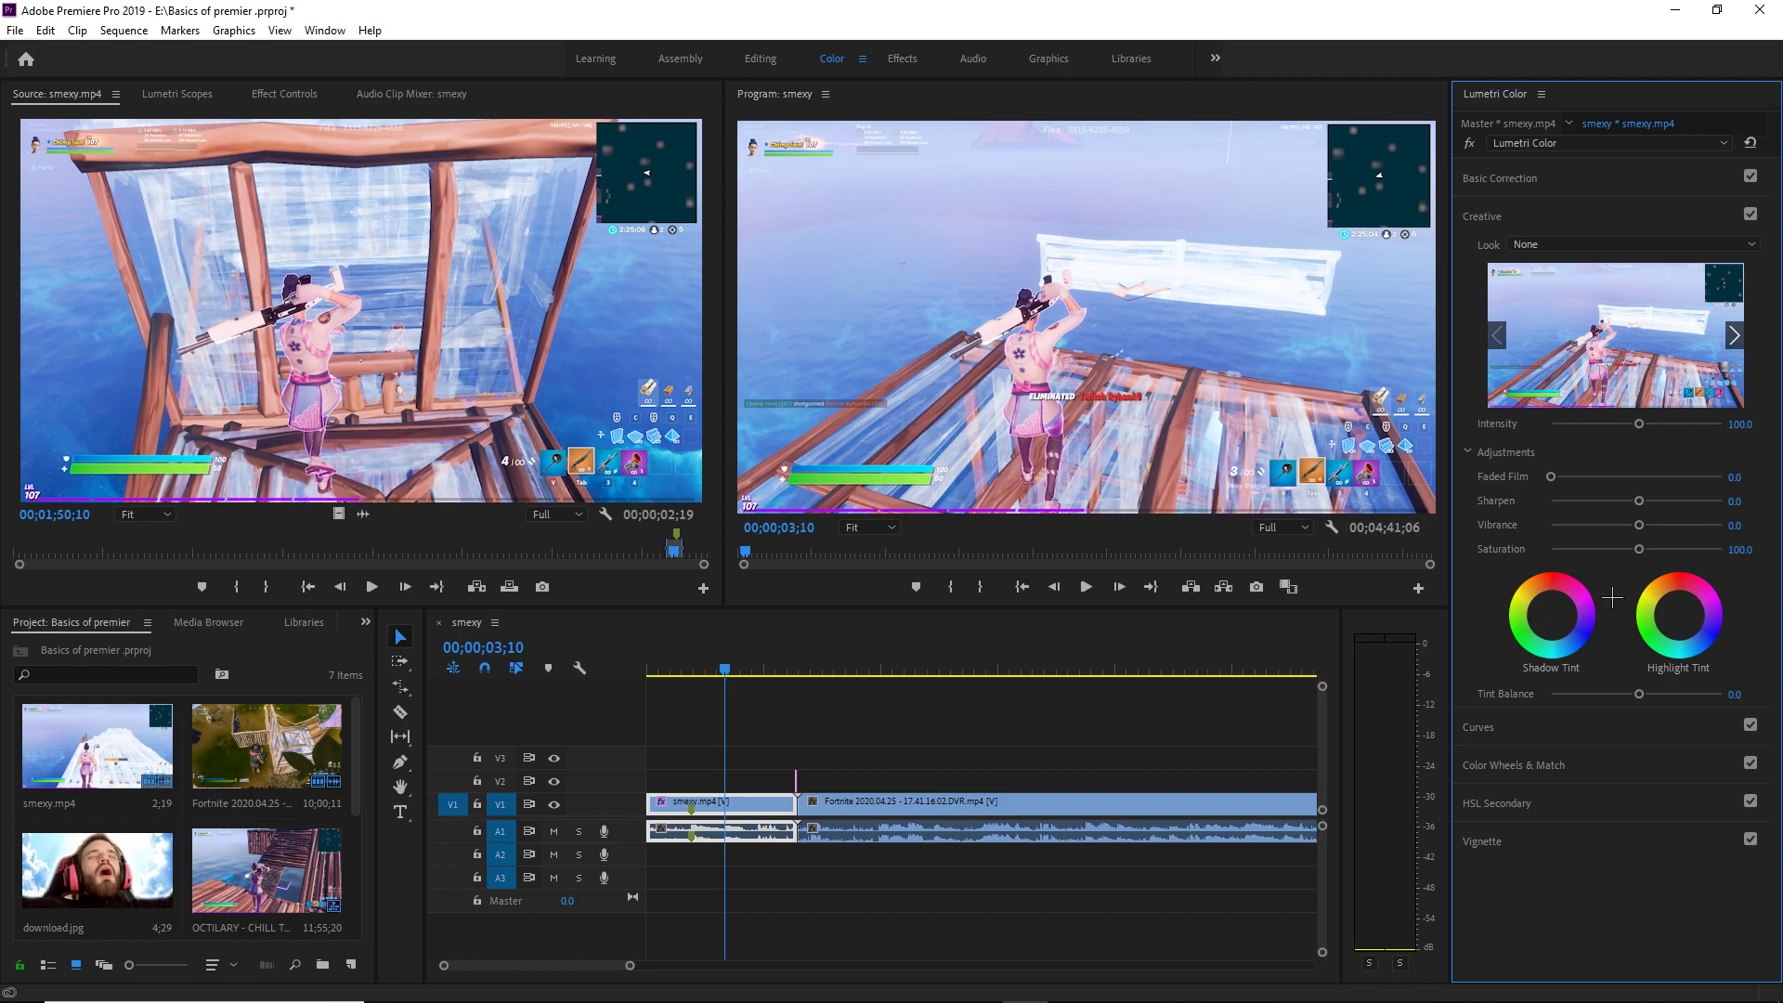
drag(1552, 614, 1710, 585)
double_click(1710, 585)
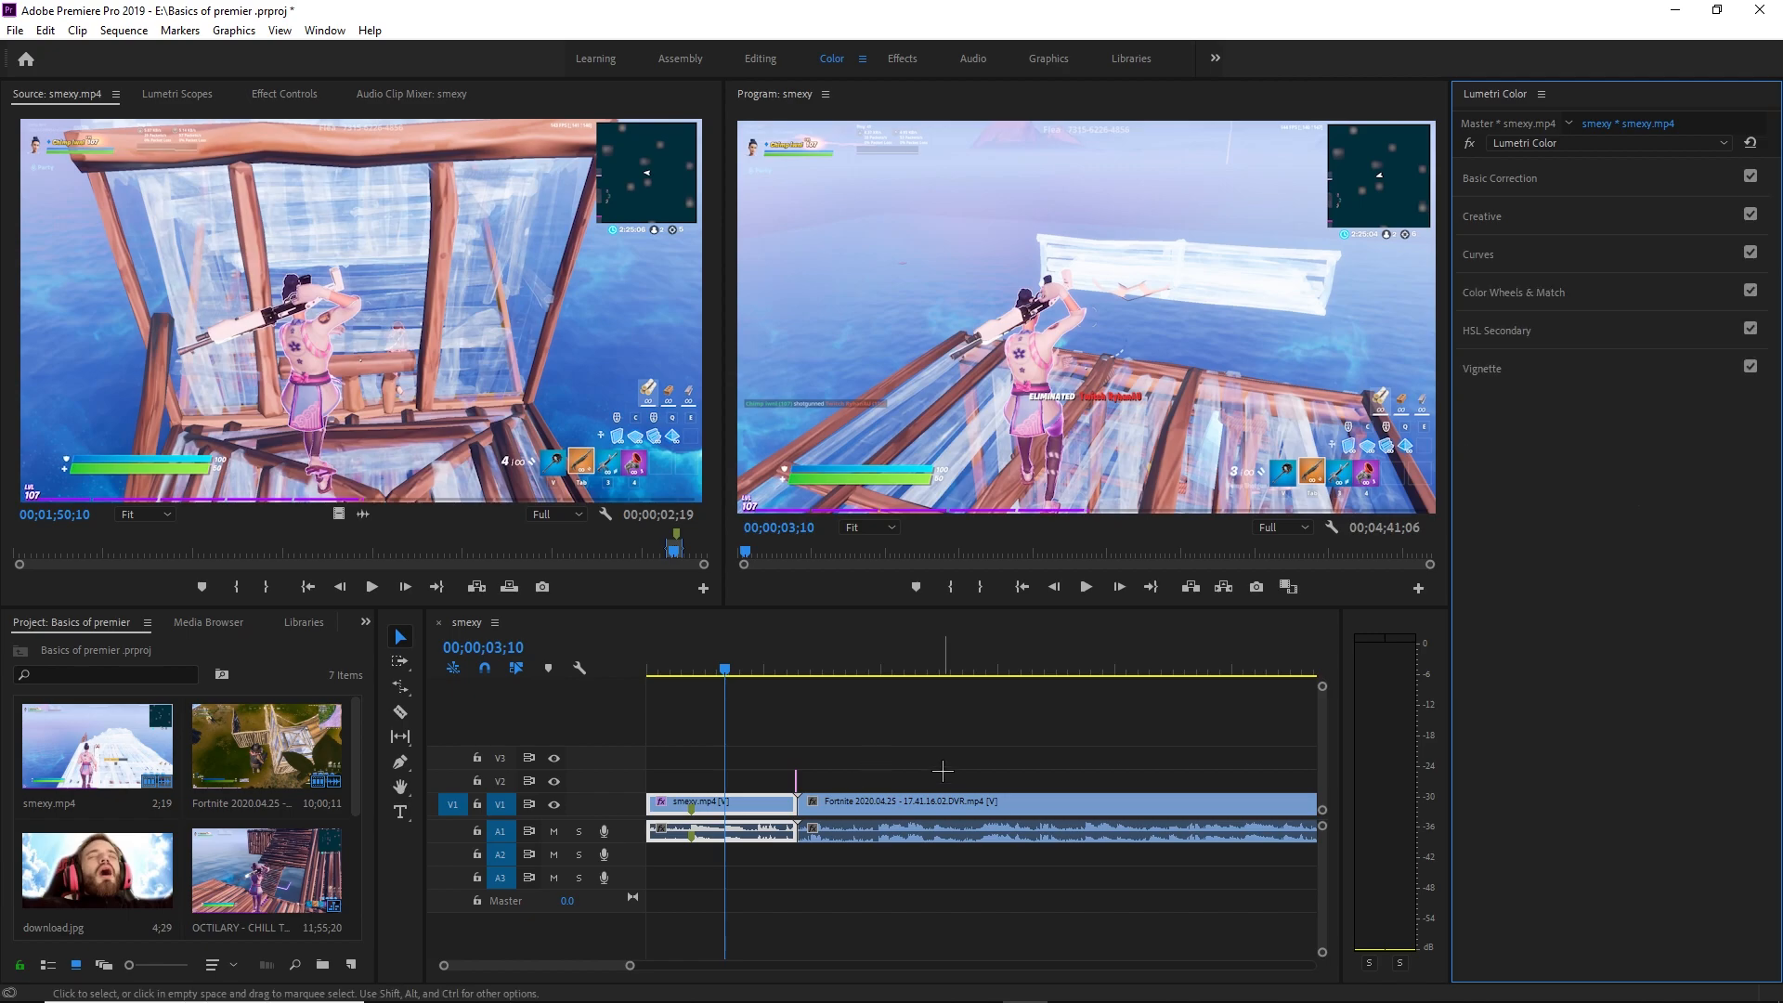
Step: Deselect the smexy.mp4 clip and select the short adjustment layer on V2 above the cut between the two clips
click(847, 889)
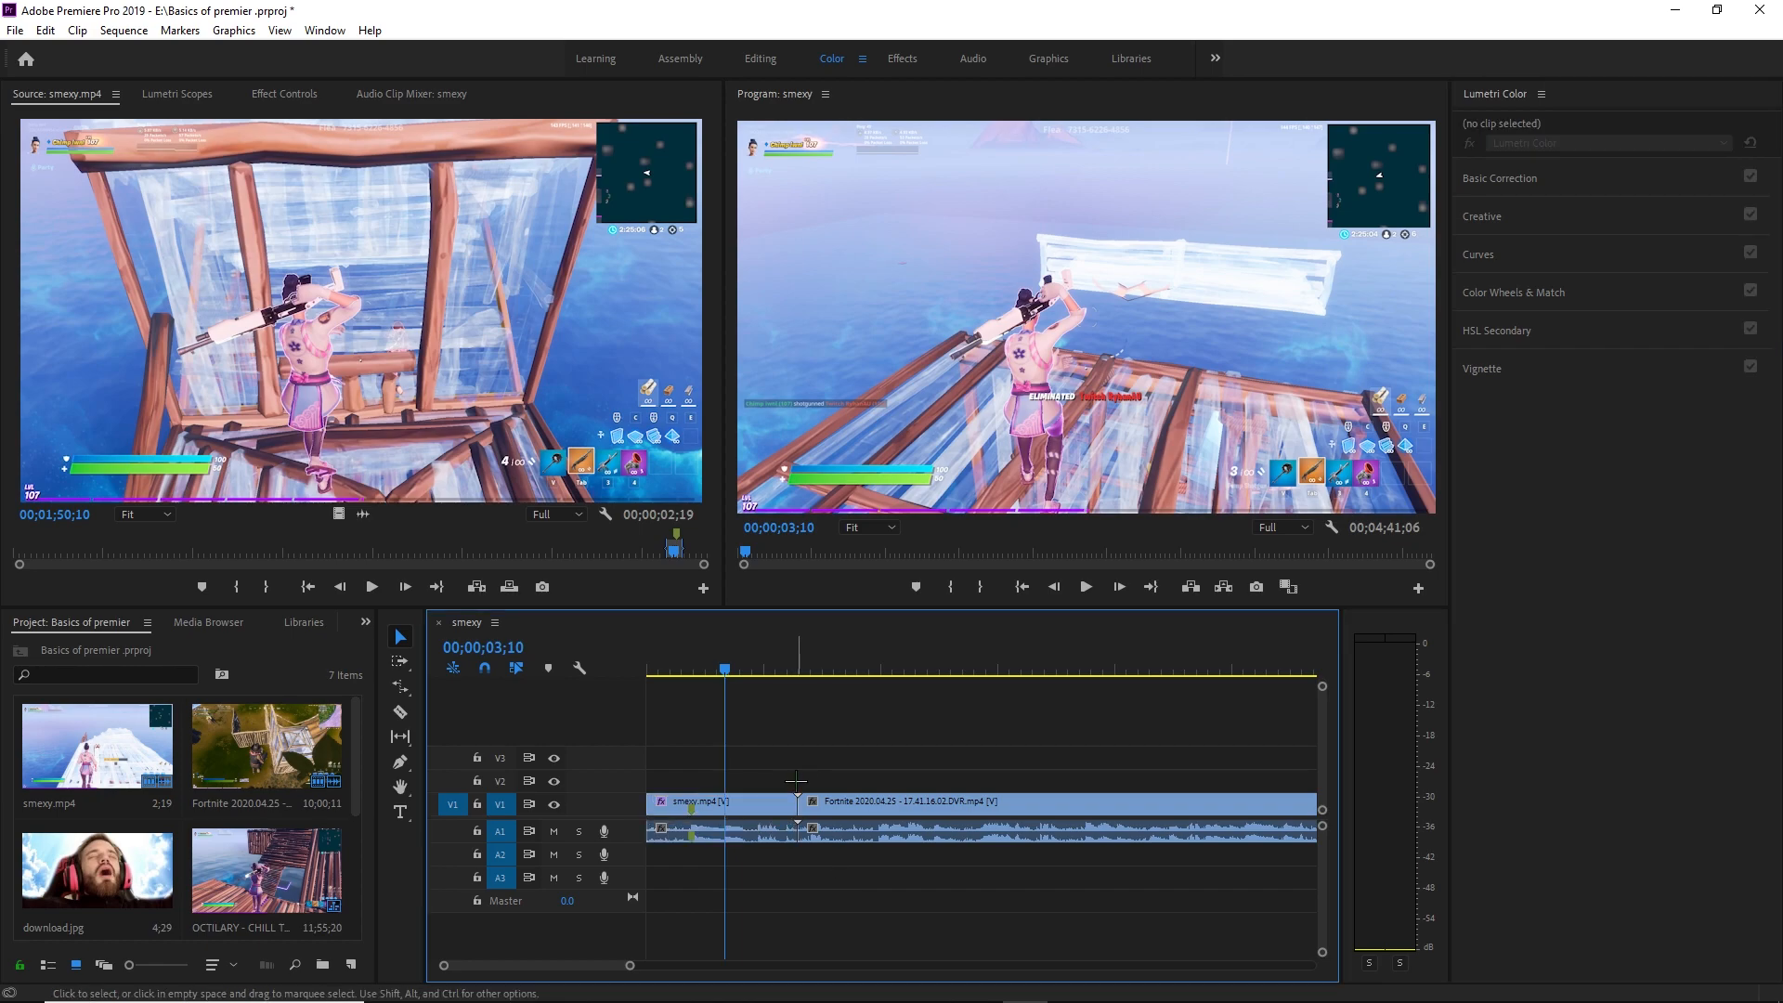
click(796, 779)
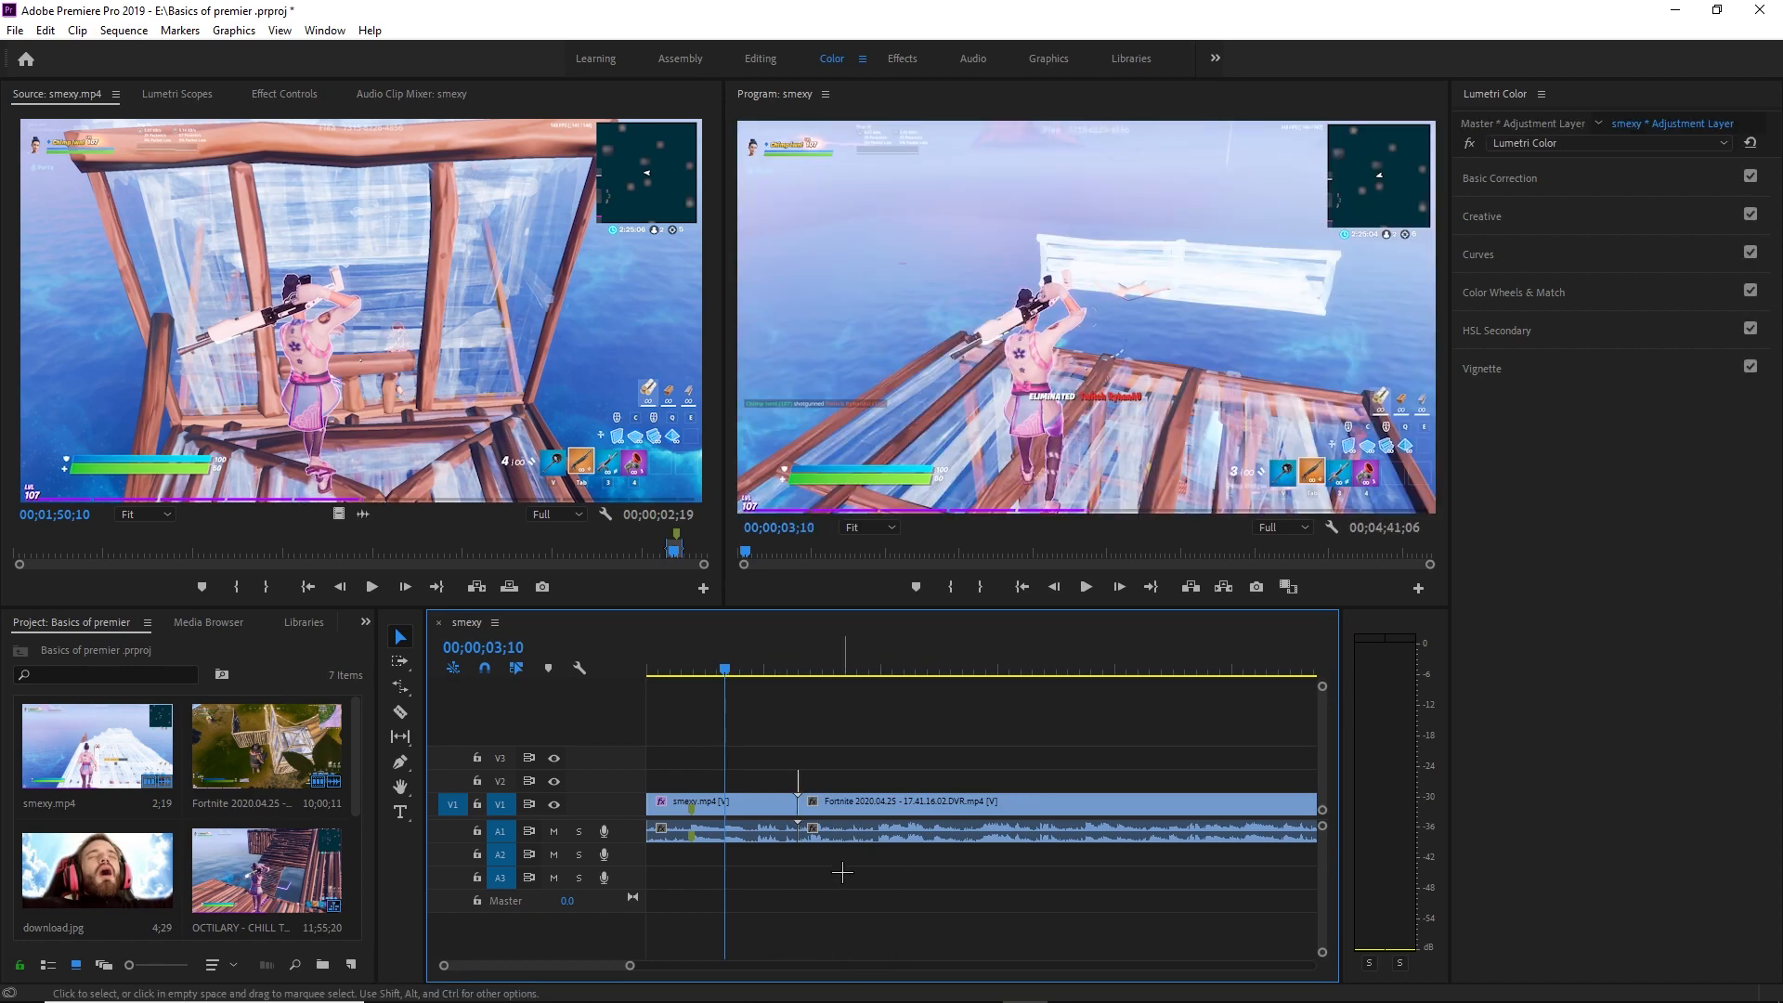